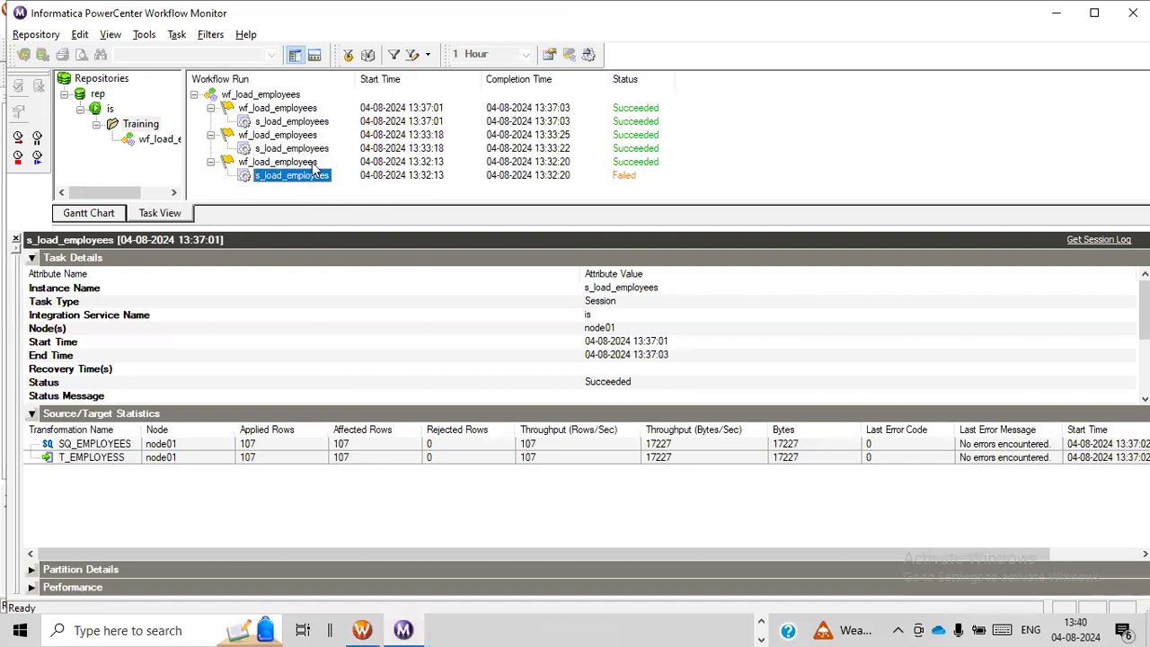
# Step: Check the T_EMPLOYESS target statistics of the most recent s_load_employees session run
pyautogui.click(306, 123)
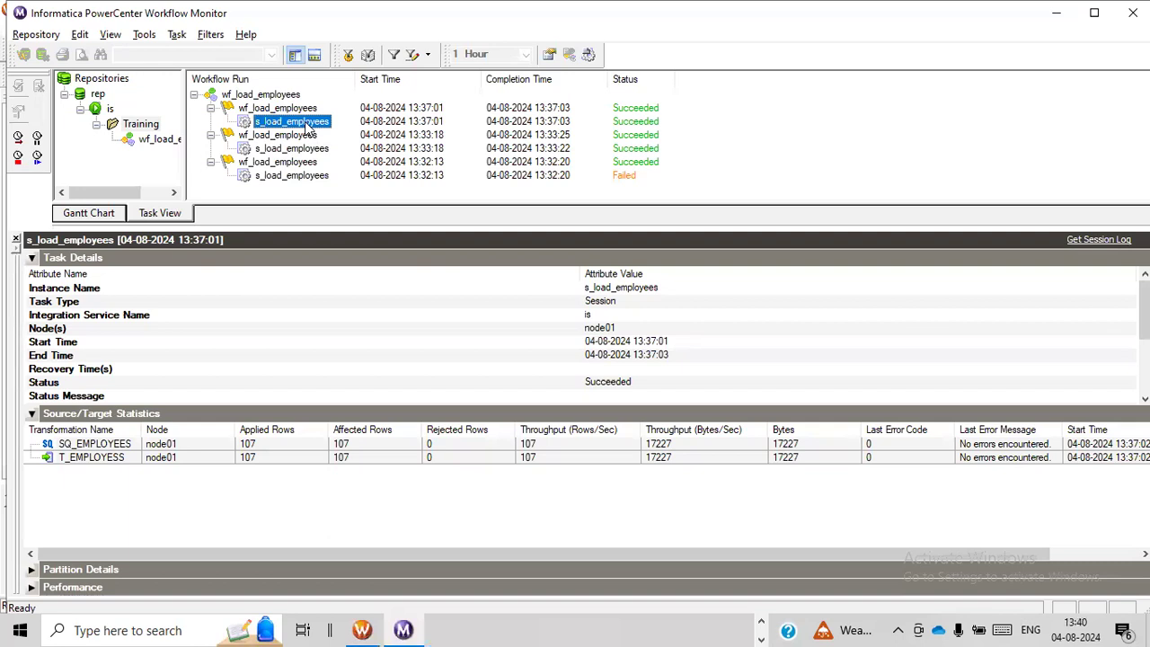
pyautogui.click(107, 461)
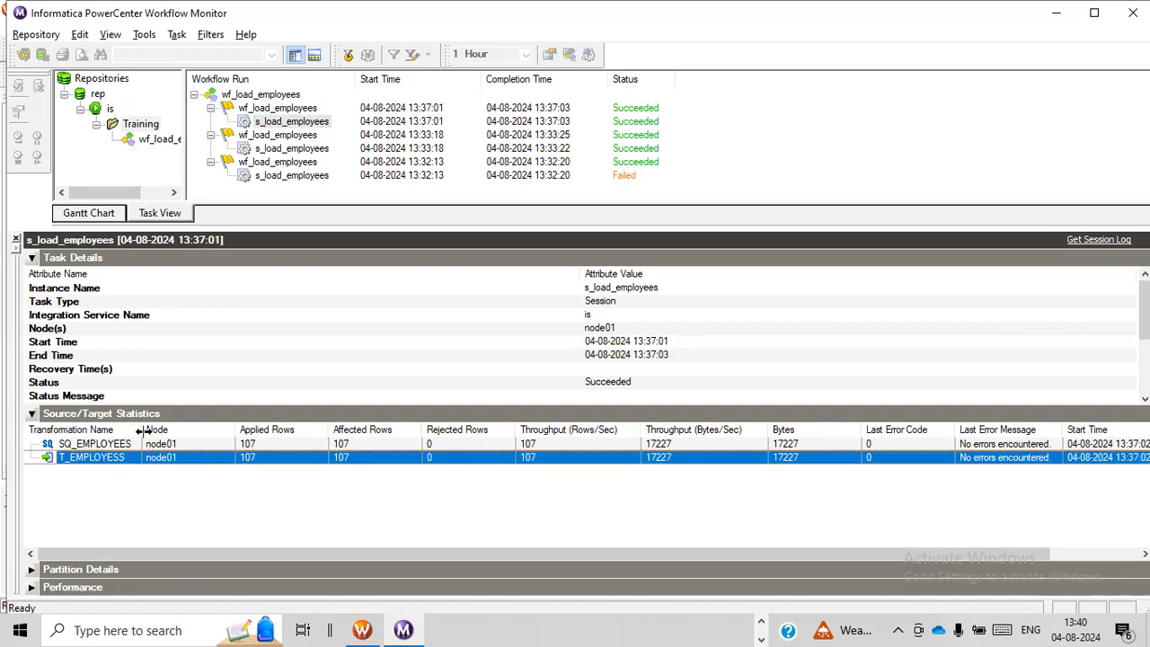
# Step: Switch to Oracle SQL Developer and collapse the CORE connection's object tree
pyautogui.hotkey('alt', 'Tab')
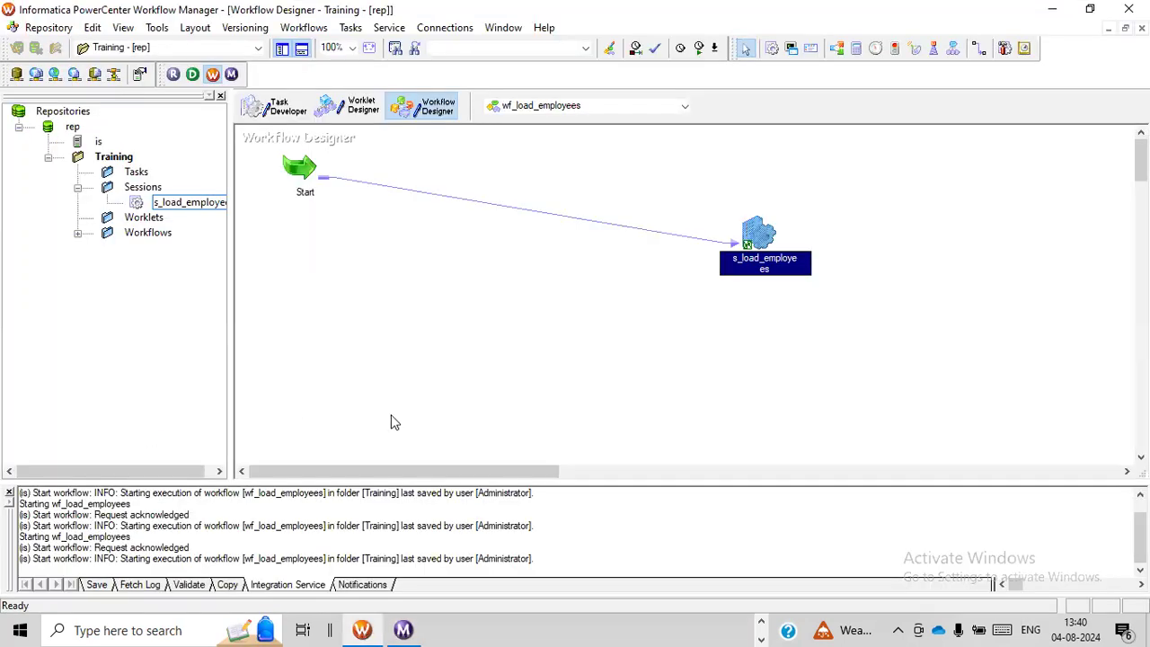
pyautogui.hotkey('alt', 'Tab')
pyautogui.press('Tab')
pyautogui.press('Tab')
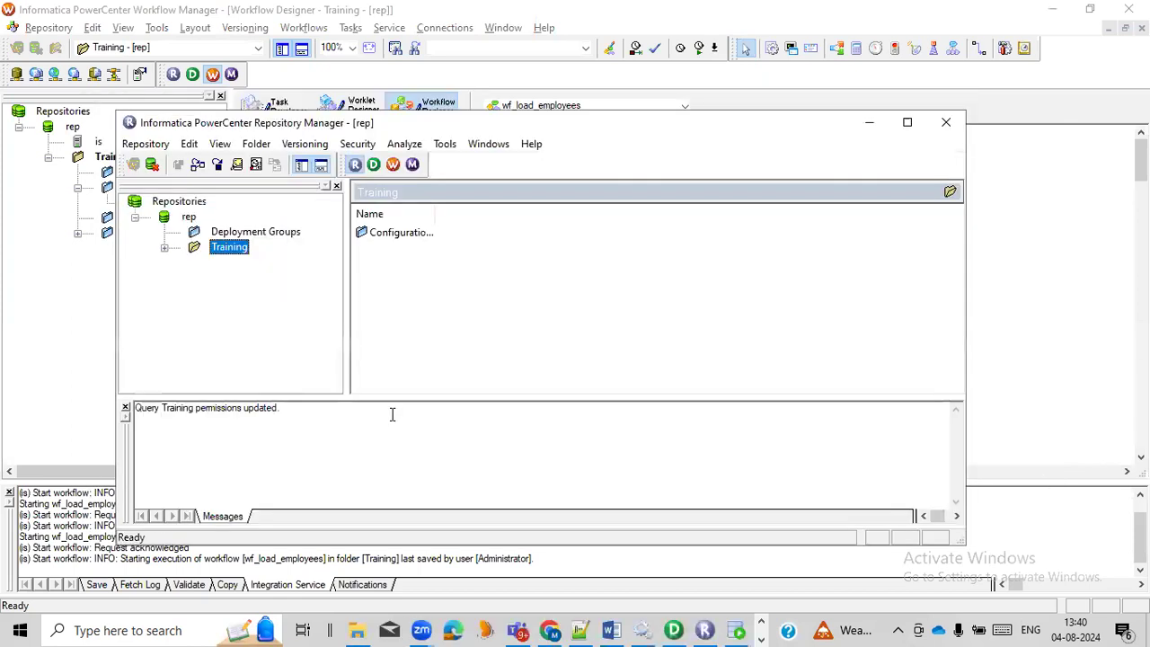
pyautogui.hotkey('alt', 'Tab')
pyautogui.click(299, 322)
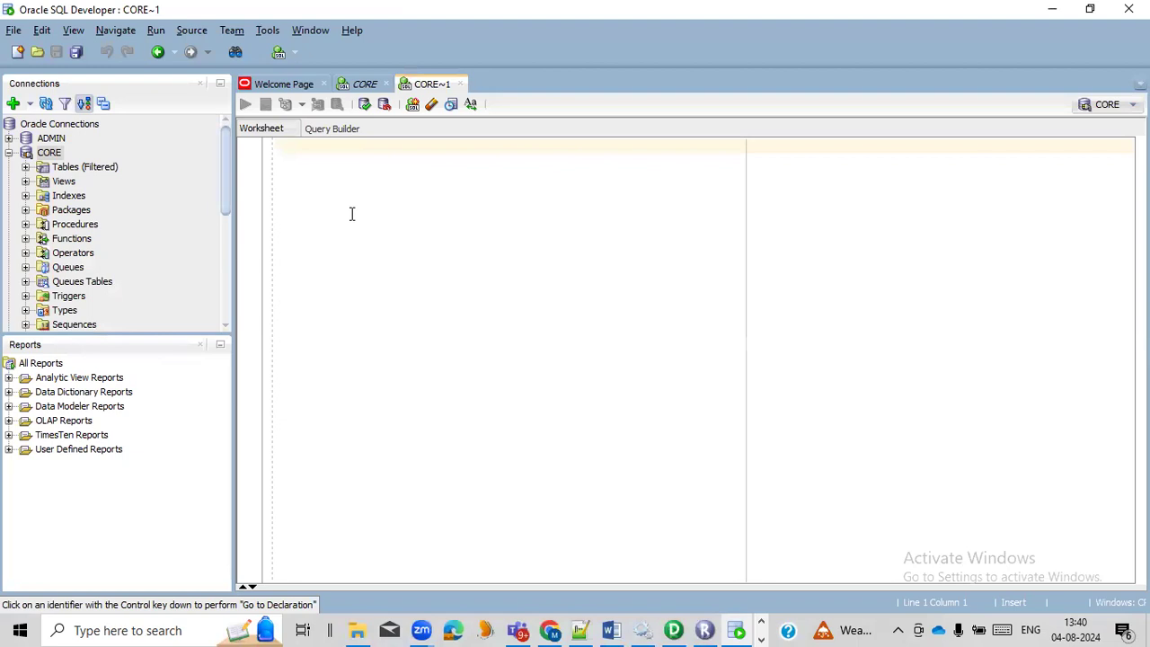
pyautogui.click(9, 152)
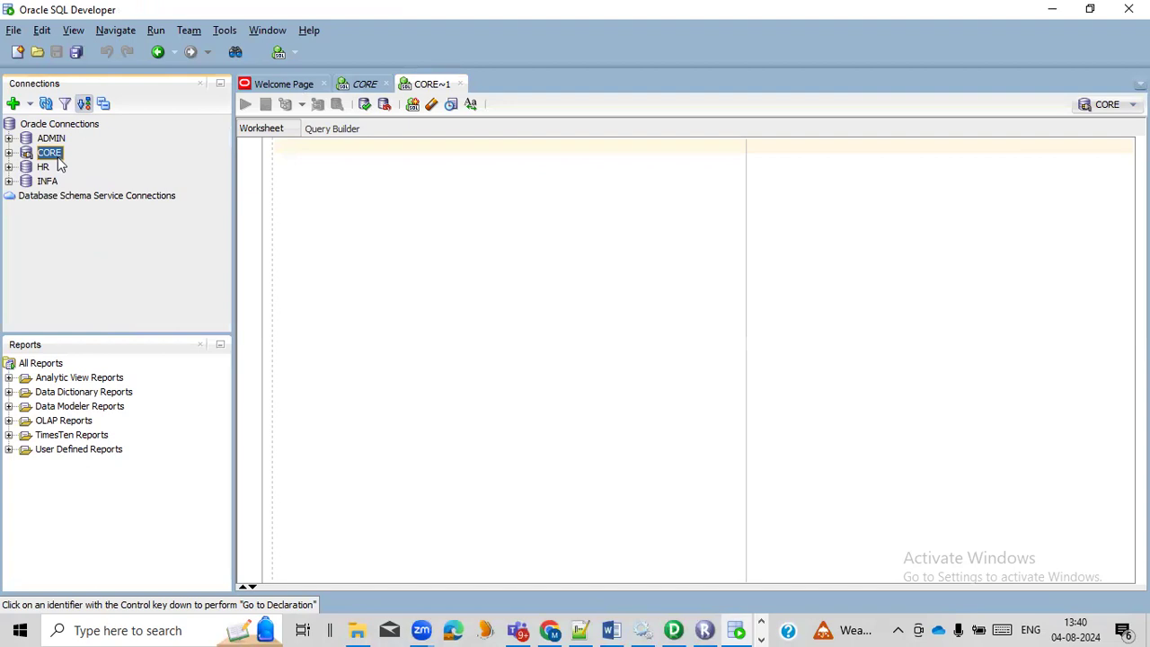
# Step: Connect to the HR database and open a new SQL worksheet for it
pyautogui.click(41, 167)
pyautogui.rightClick(44, 167)
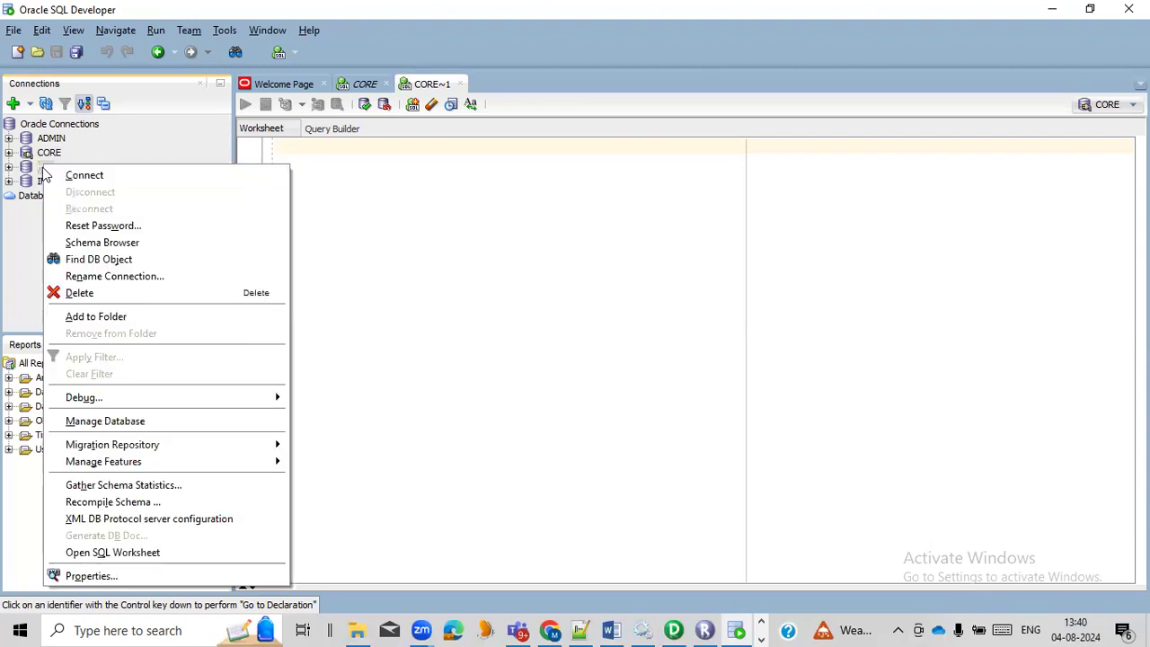
pyautogui.click(161, 142)
pyautogui.rightClick(41, 168)
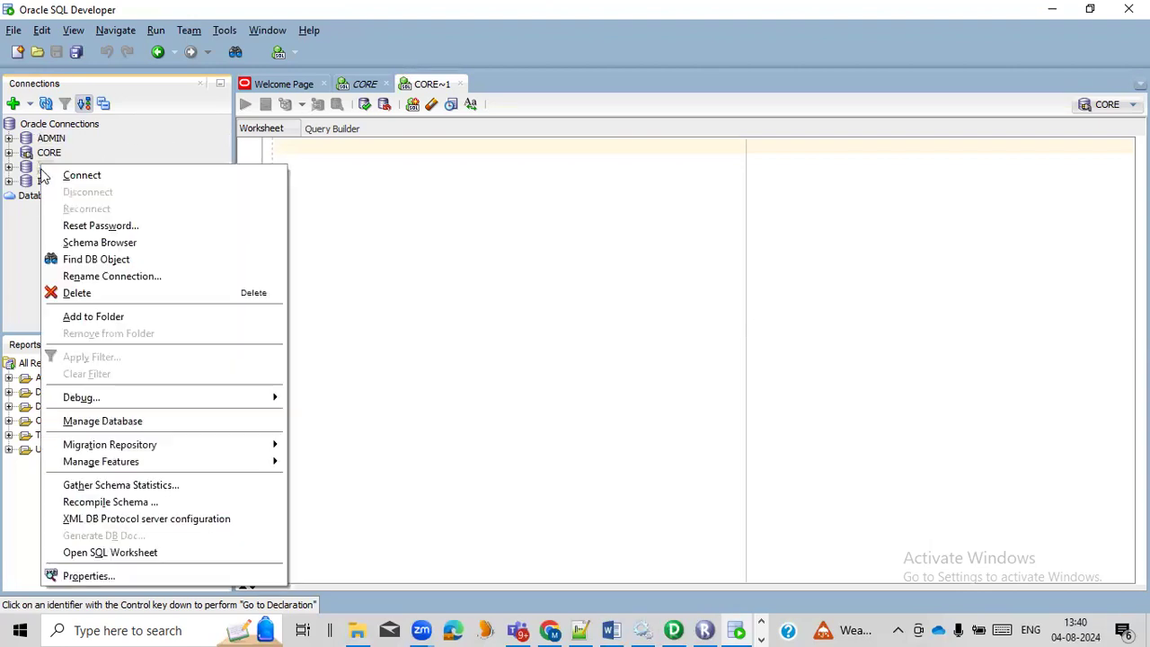
pyautogui.click(127, 177)
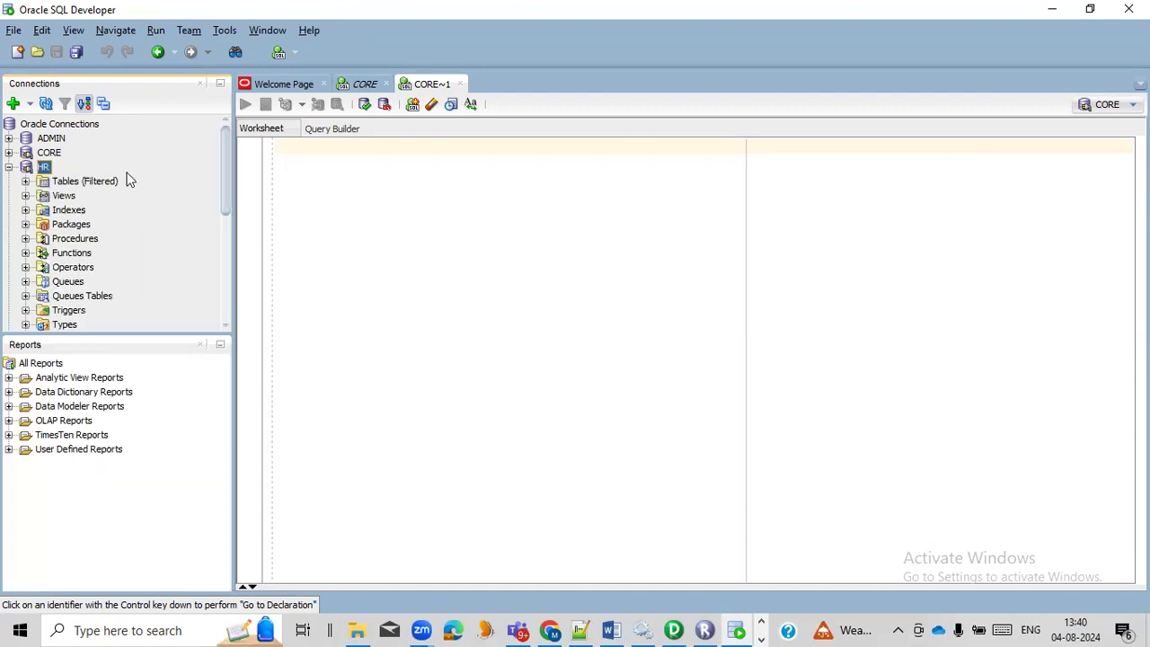
pyautogui.rightClick(44, 169)
pyautogui.click(148, 548)
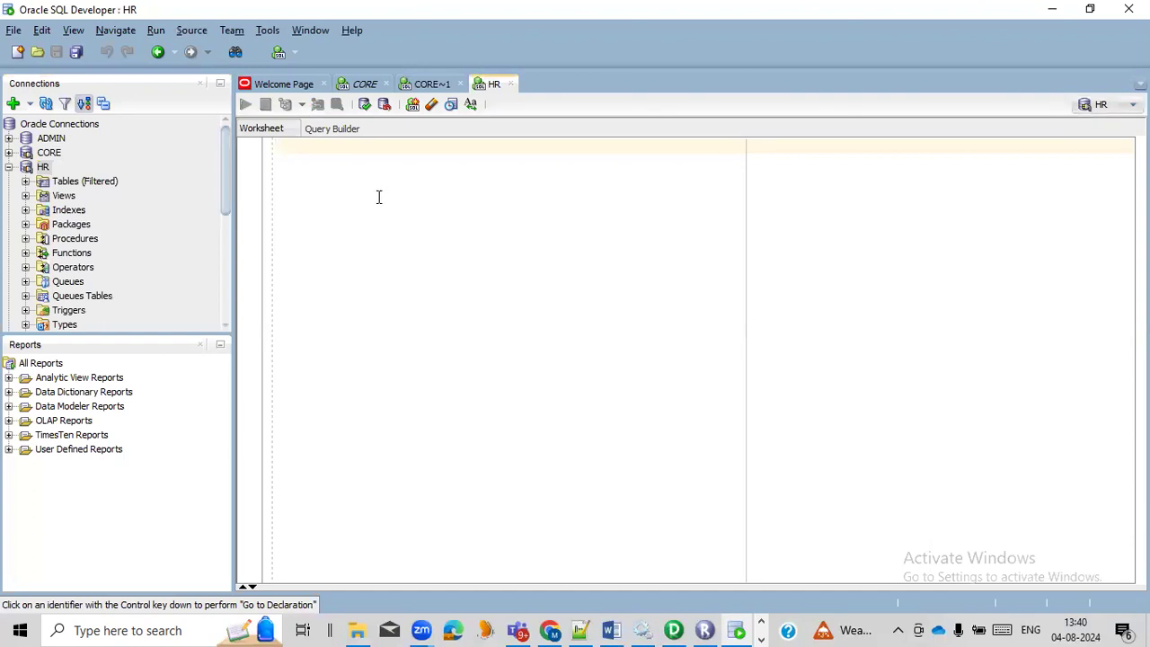
# Step: Write and run SELECT * FROM employees; in the HR worksheet and look through all returned rows
pyautogui.write('SELECT ')
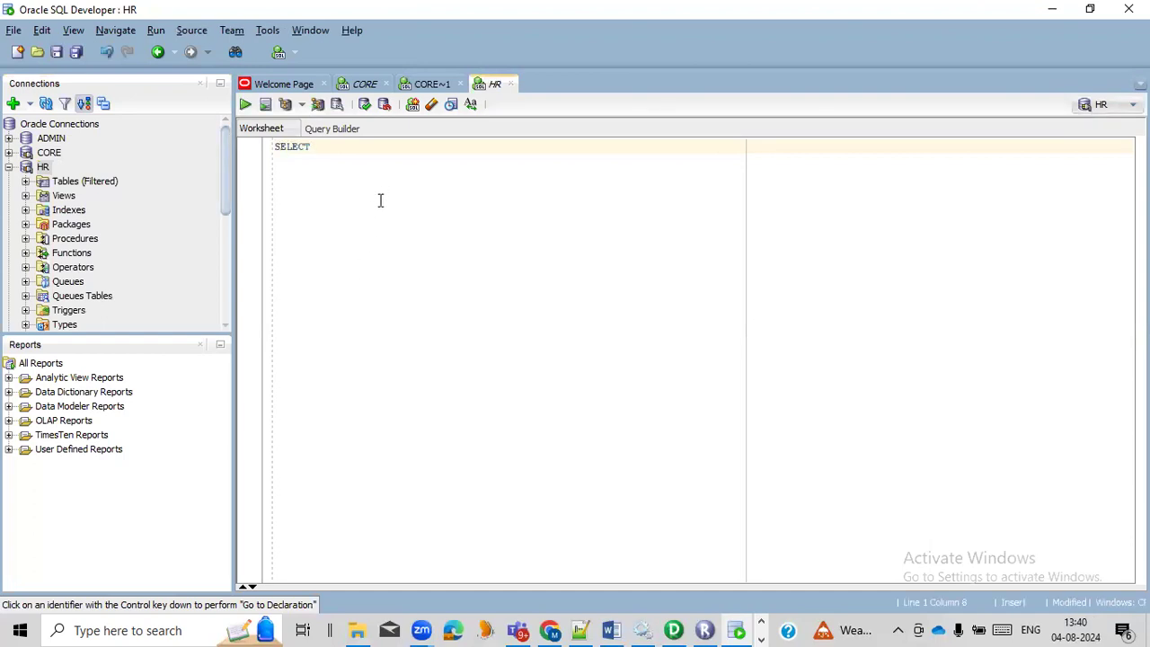
pyautogui.write('* FROM')
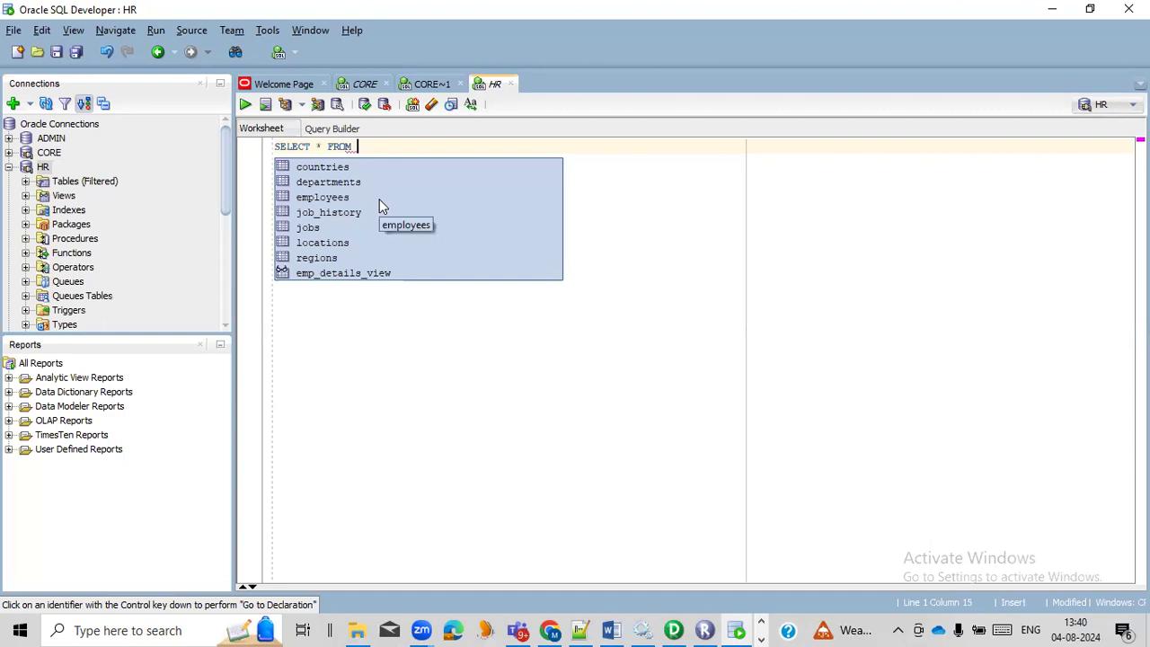
pyautogui.press('Down')
pyautogui.press('Down')
pyautogui.press('Return')
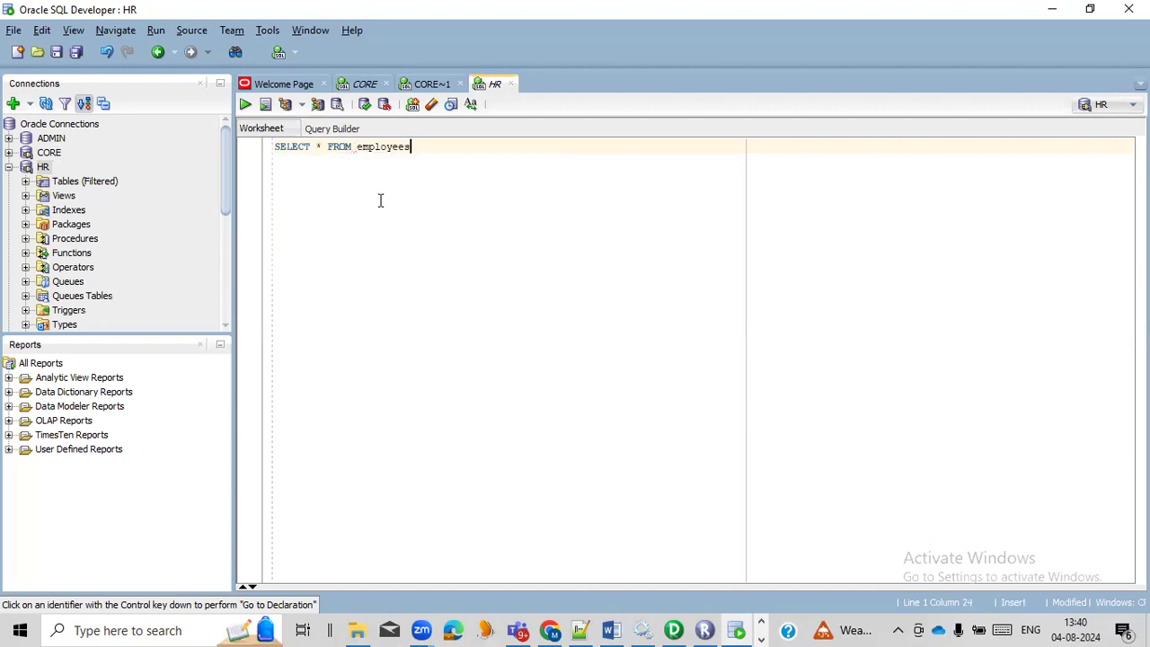
pyautogui.write(';')
pyautogui.hotkey('ctrl', 'Return')
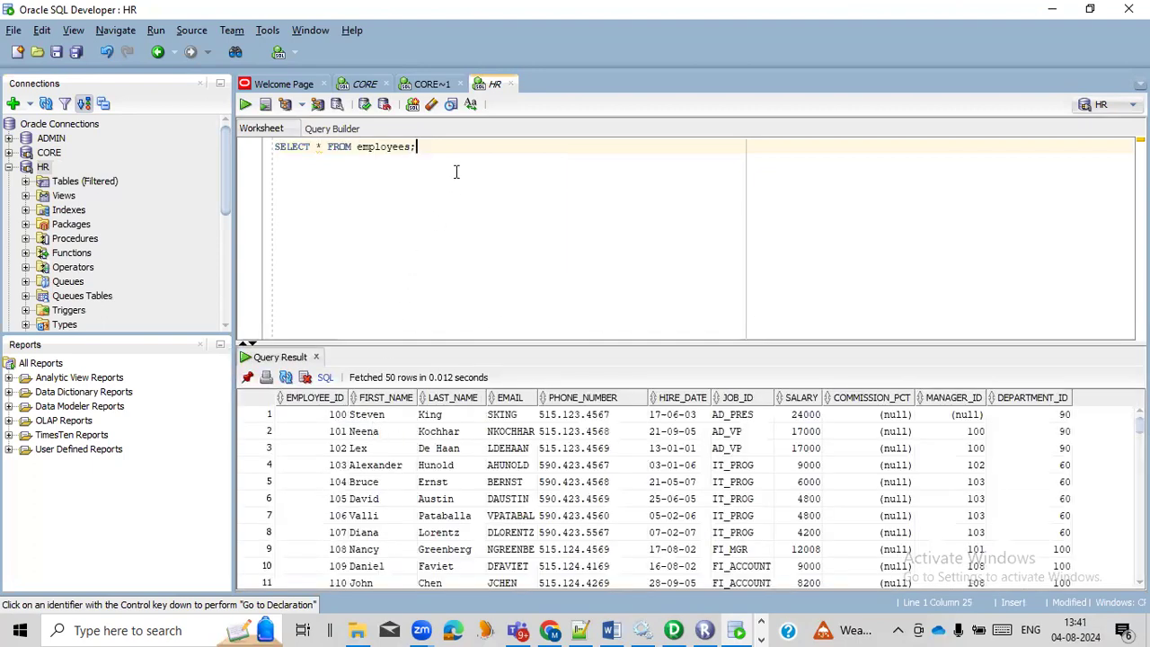
pyautogui.scroll(-6, 400, 456)
pyautogui.scroll(-20, 400, 455)
pyautogui.scroll(8, 405, 422)
# Step: Add SELECT COUNT(1) FROM employees; below the first HR query and run it
pyautogui.press('Return')
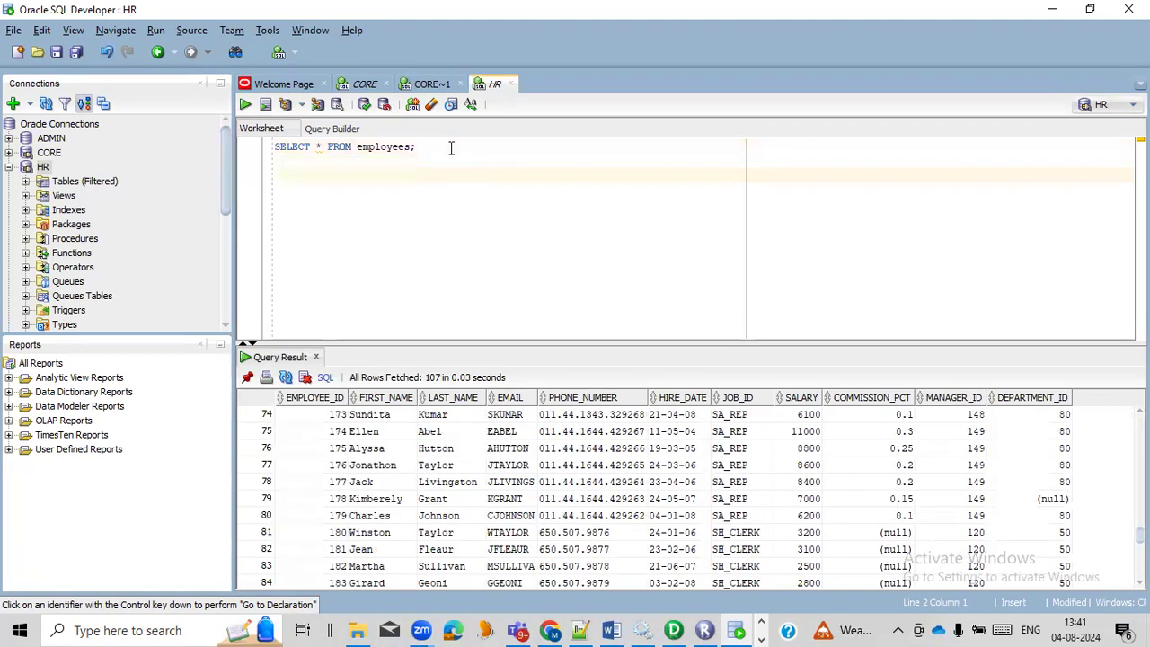
pyautogui.write('SELECT COUNT(1')
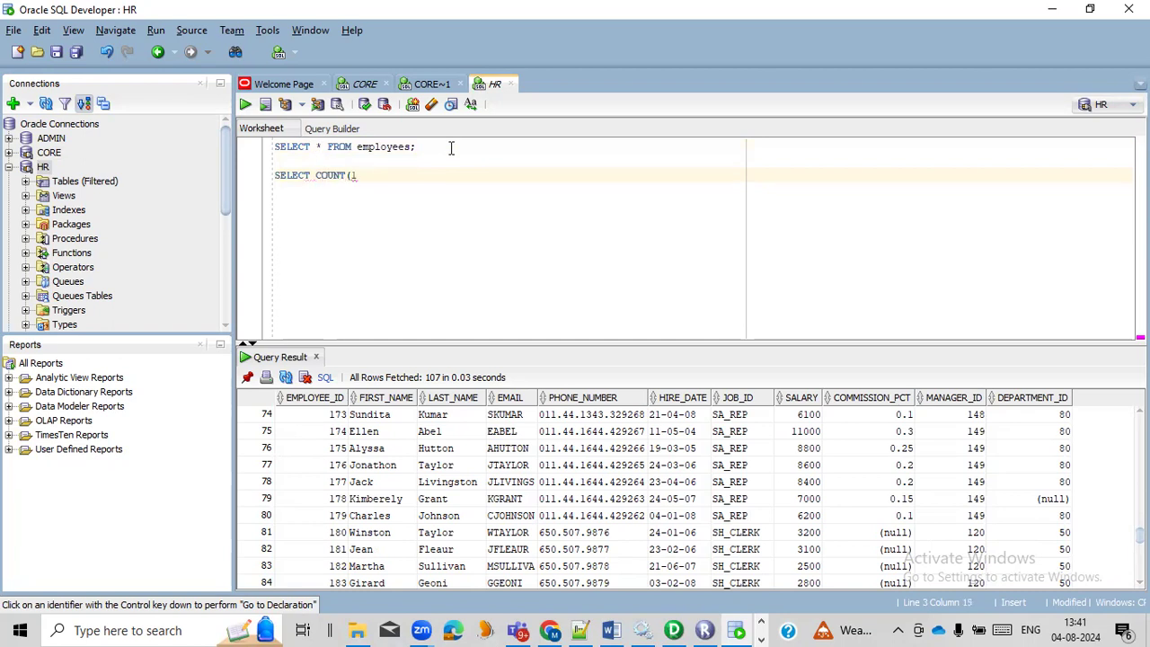
pyautogui.write(') FROM E')
pyautogui.press('BackSpace')
pyautogui.press('BackSpace')
pyautogui.write('empl')
pyautogui.press('Down')
pyautogui.press('Return')
pyautogui.write(';')
pyautogui.hotkey('ctrl', 'Return')
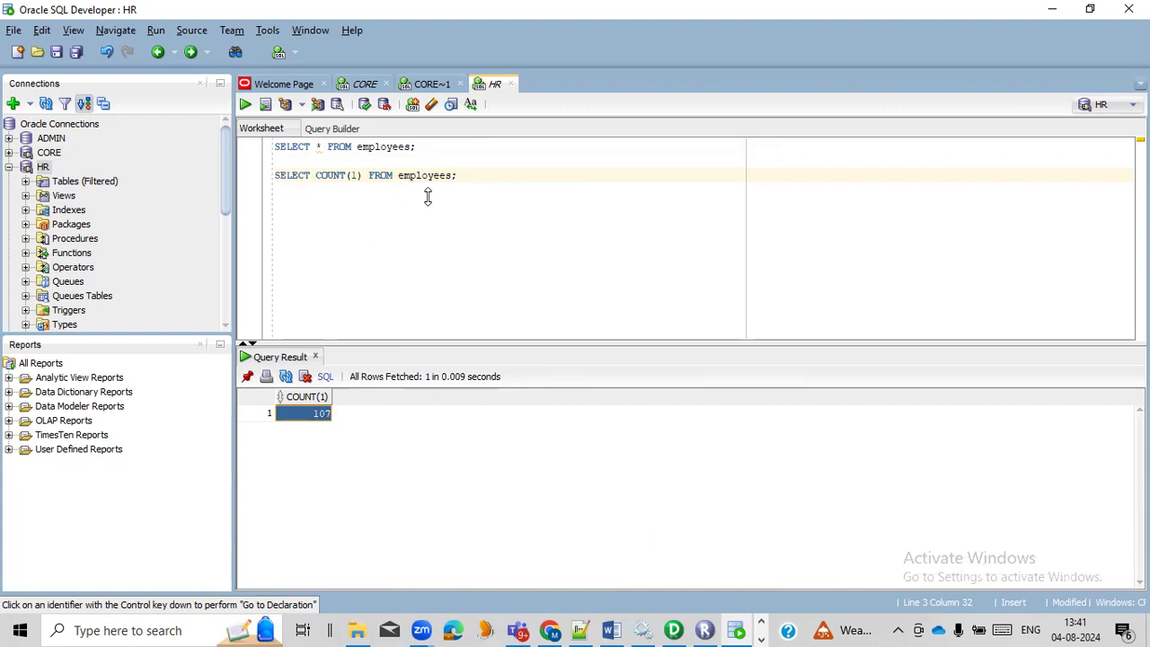
# Step: Copy the create table employees_tgt statement from the CORE worksheet into the empty CORE~1 worksheet
pyautogui.click(430, 84)
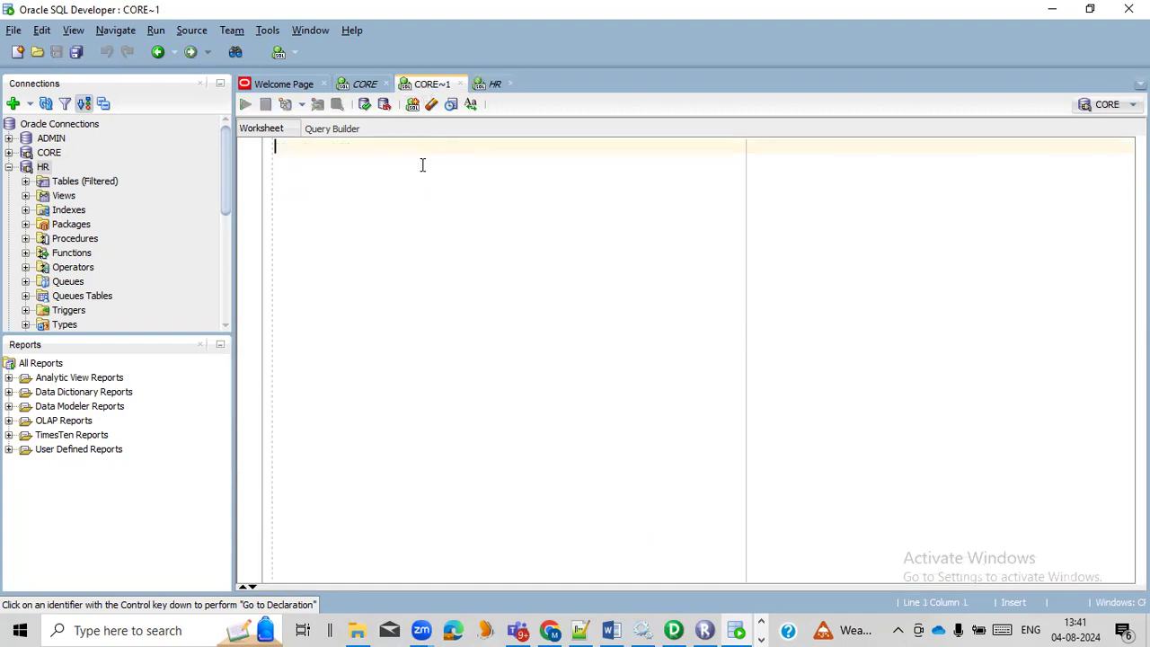
pyautogui.click(364, 86)
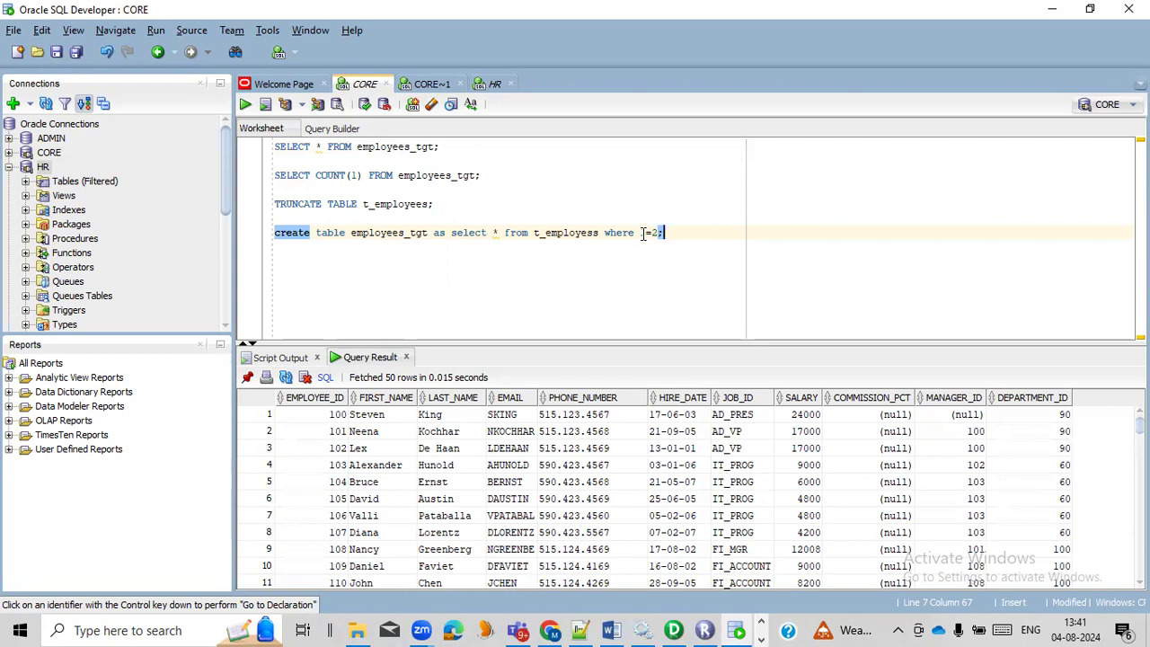
pyautogui.moveTo(680, 233); pyautogui.dragTo(274, 233)
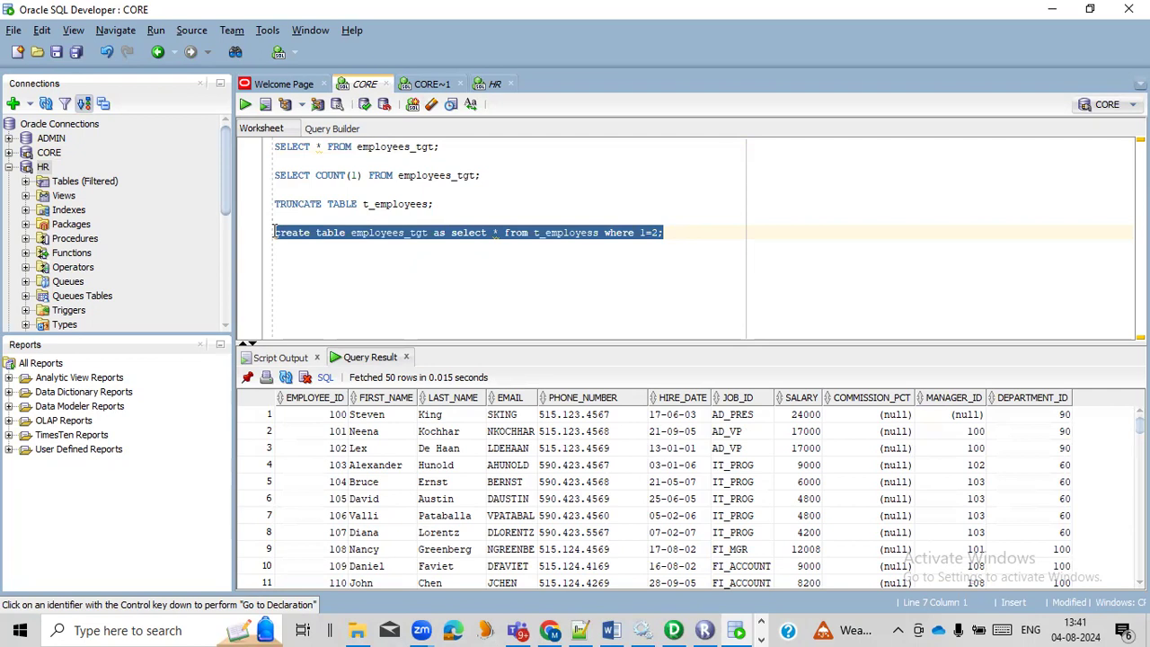
pyautogui.click(414, 104)
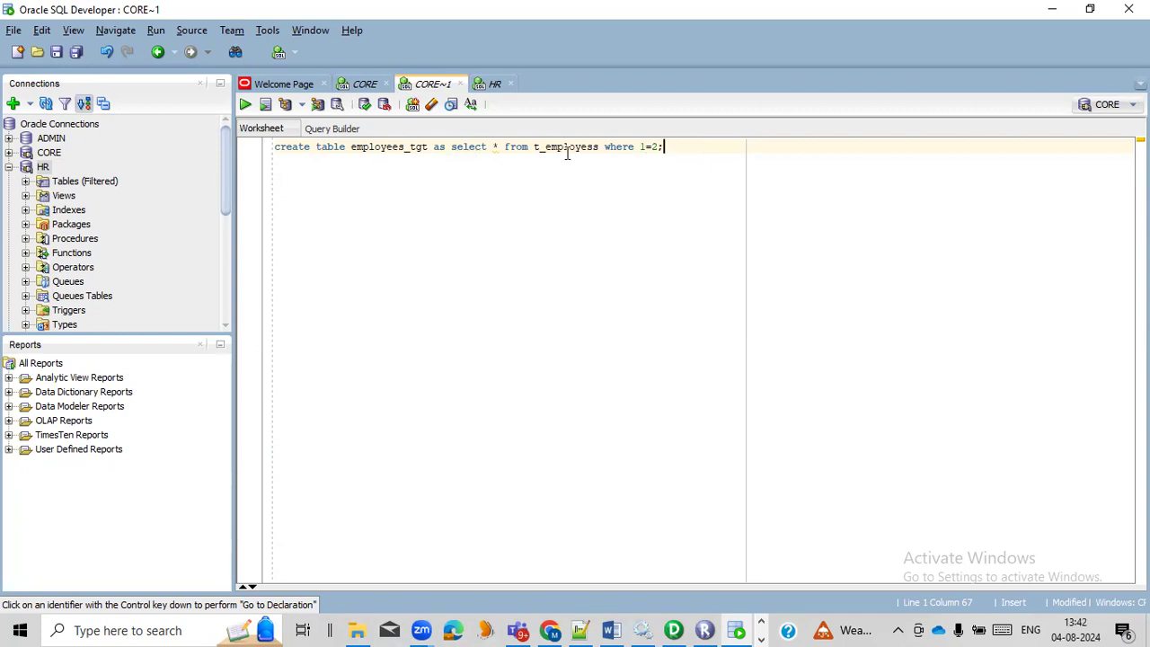
# Step: Review the copied create table statement with its 1=2 condition and compare it with the HR worksheet's employees queries
pyautogui.click(660, 146)
pyautogui.moveTo(660, 146); pyautogui.dragTo(641, 146)
pyautogui.click(671, 149)
pyautogui.moveTo(672, 149); pyautogui.dragTo(272, 146)
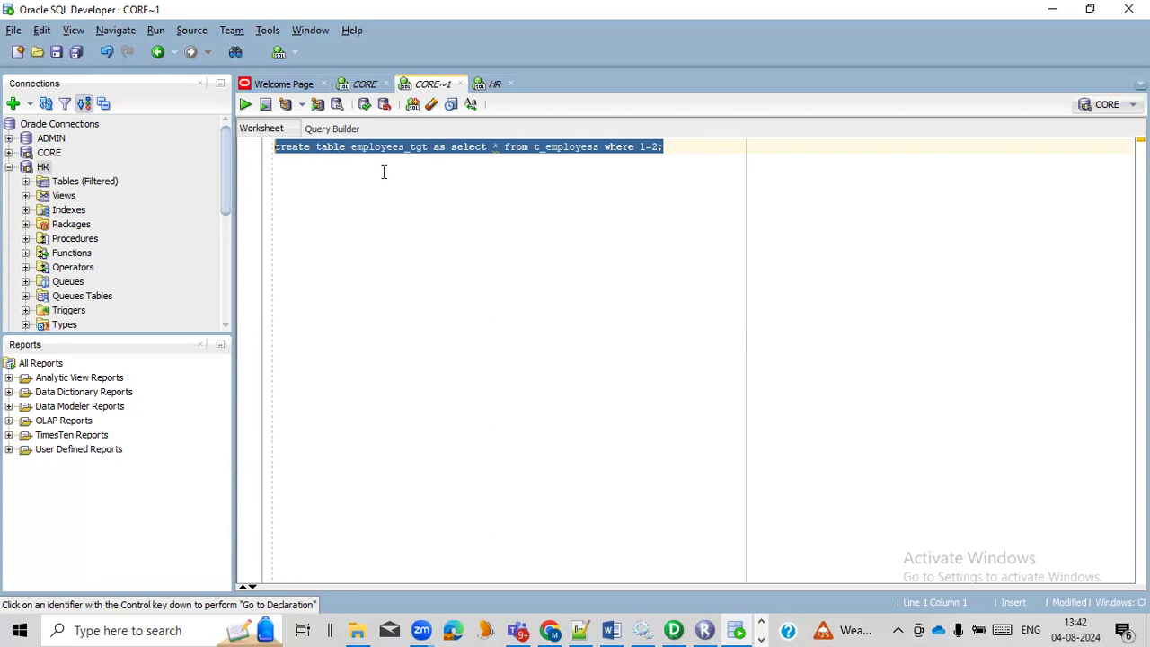
pyautogui.click(679, 151)
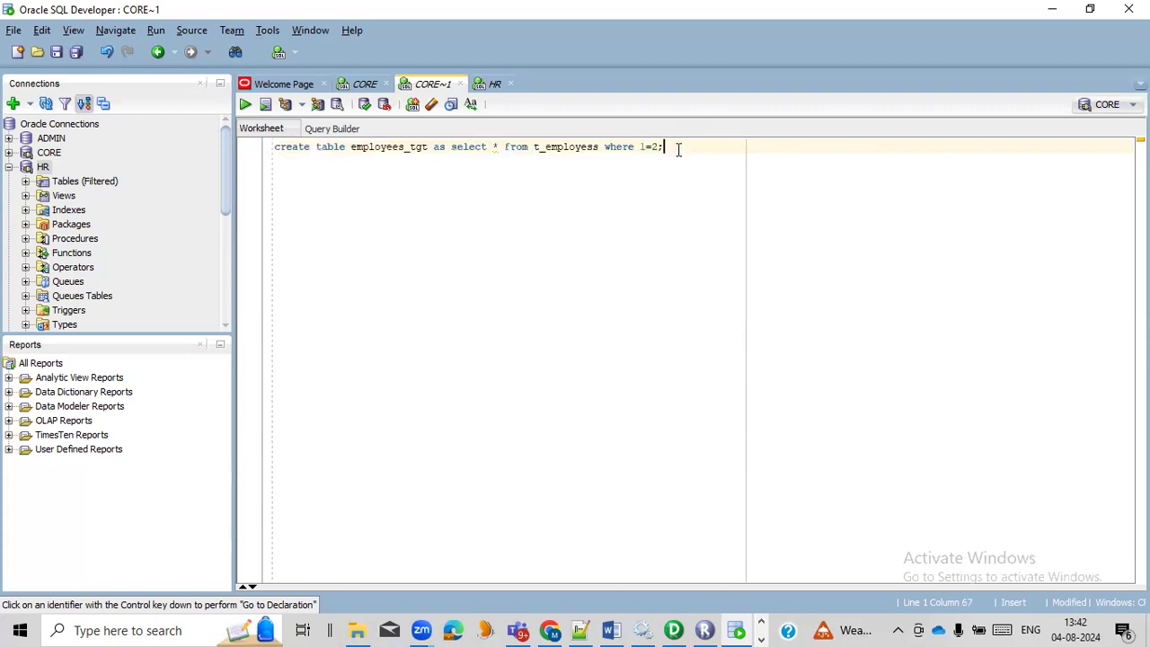
pyautogui.click(485, 86)
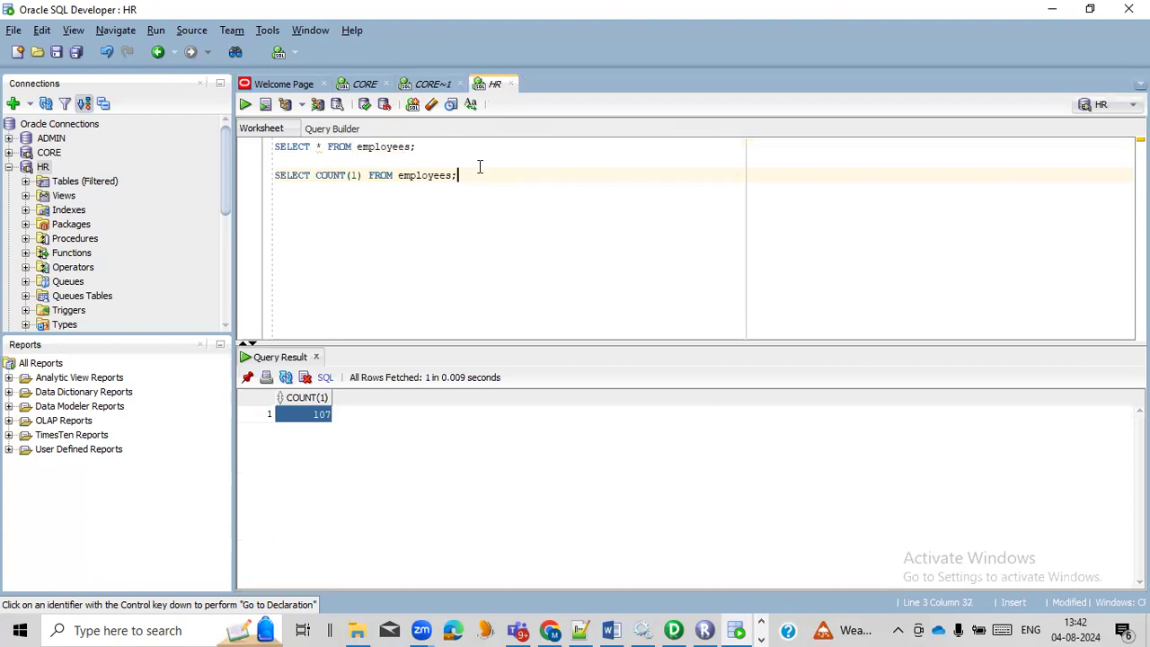
pyautogui.moveTo(470, 174); pyautogui.dragTo(175, 179)
pyautogui.moveTo(428, 148); pyautogui.dragTo(126, 164)
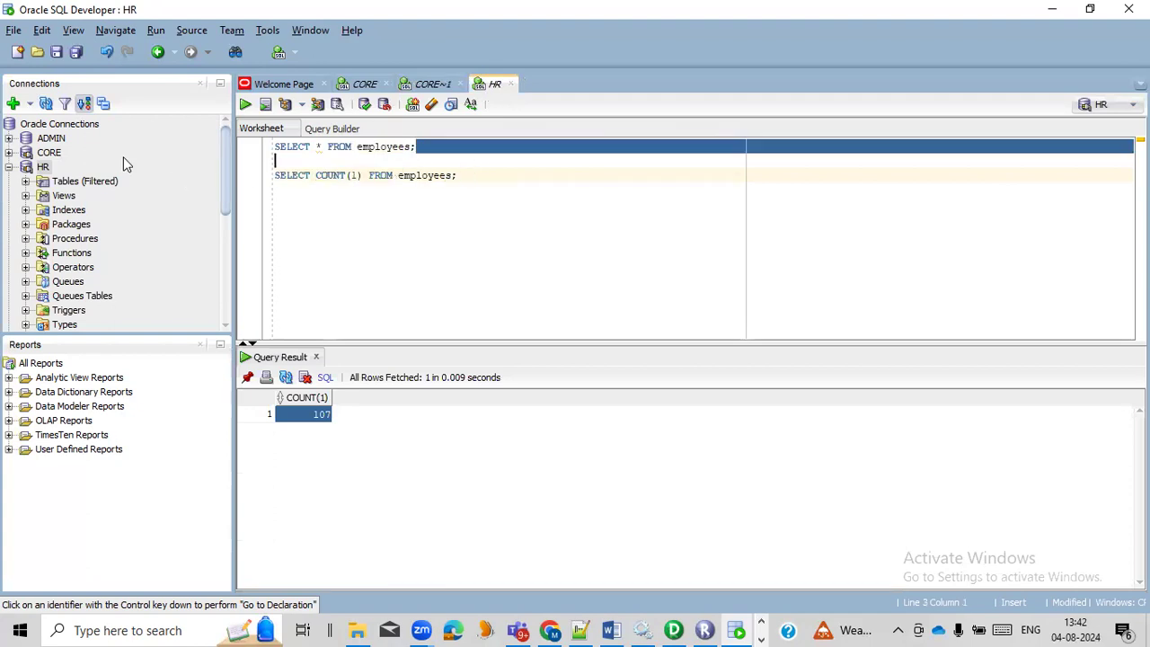
pyautogui.click(428, 86)
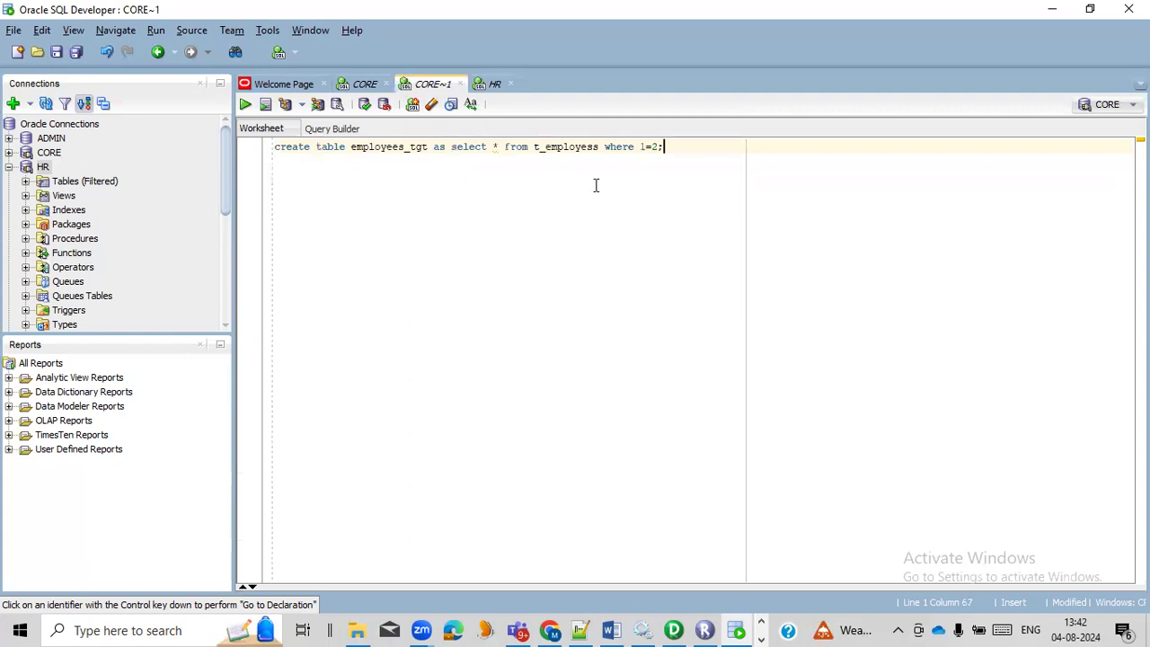
pyautogui.doubleClick(559, 147)
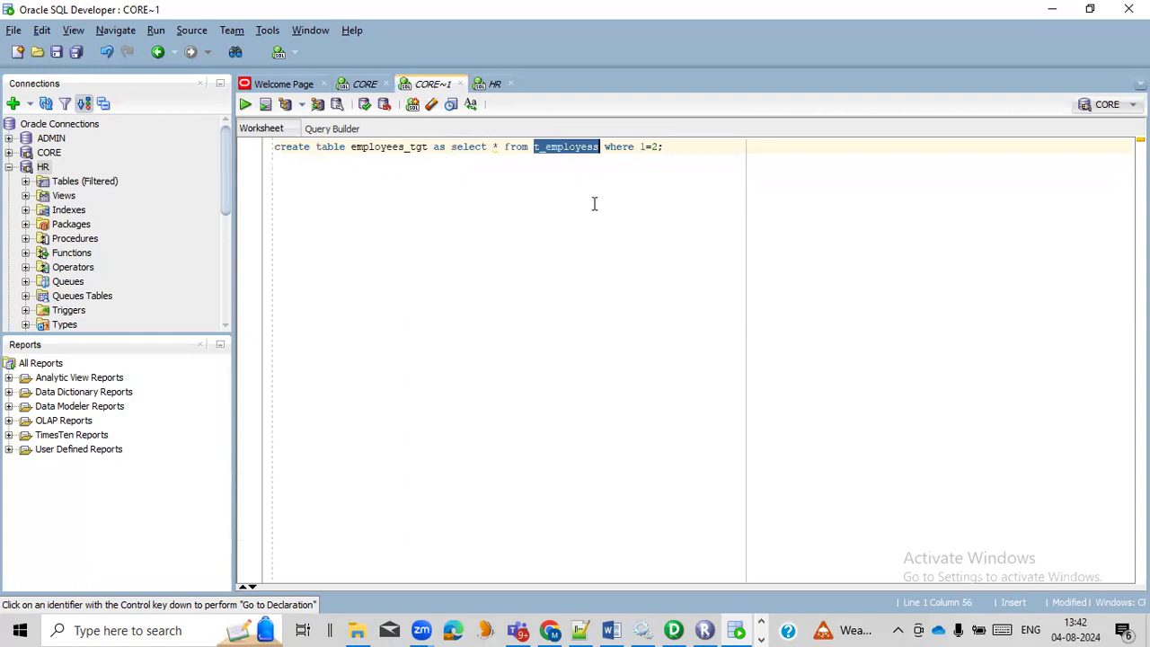
pyautogui.write('EMP')
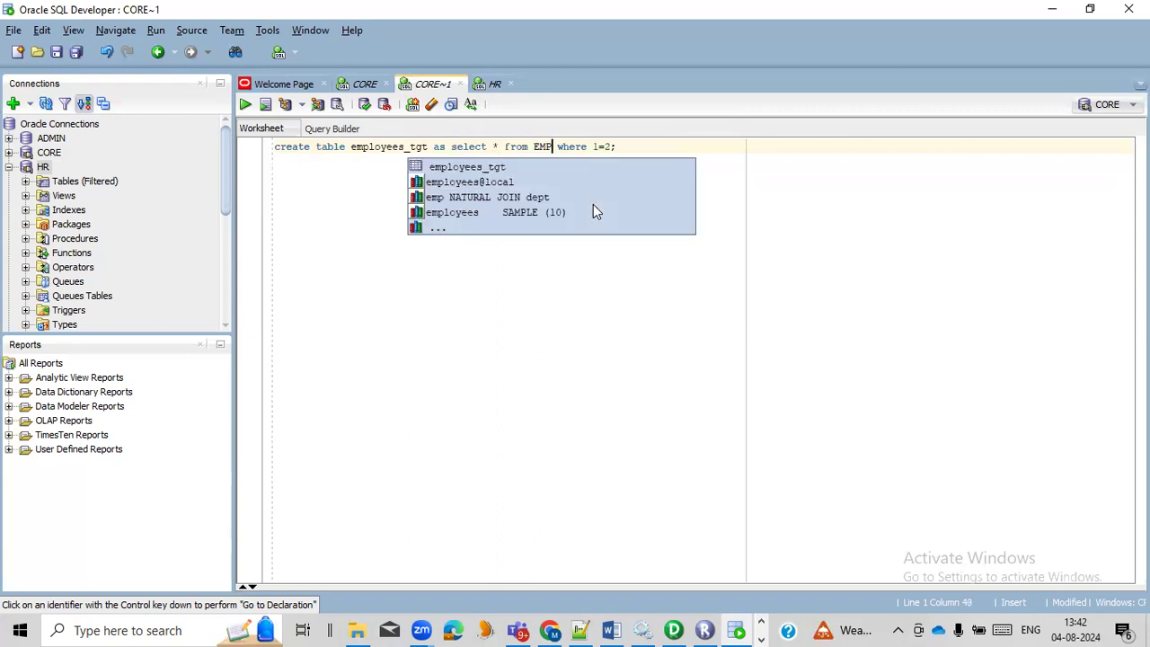
pyautogui.click(419, 341)
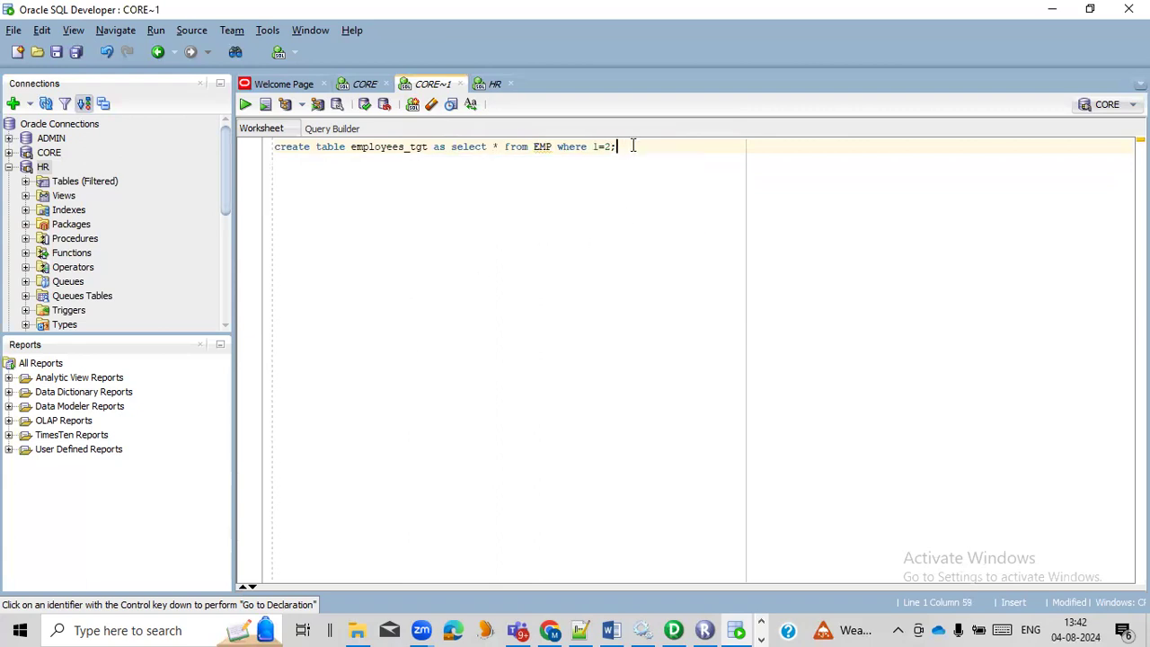
pyautogui.moveTo(632, 147); pyautogui.dragTo(243, 135)
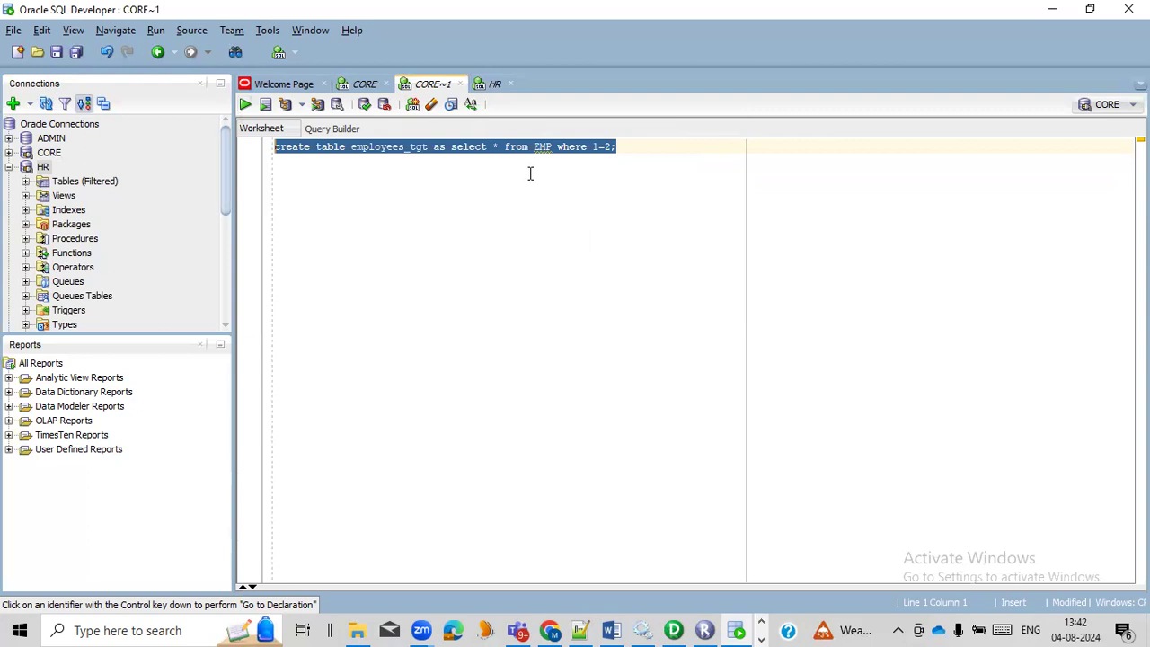
pyautogui.click(558, 251)
pyautogui.hotkey('ctrl', 'z')
pyautogui.hotkey('ctrl', 'z')
# Step: Change the new table's name to EMP_TGT in the create table statement and run it
pyautogui.click(411, 182)
pyautogui.doubleClick(390, 147)
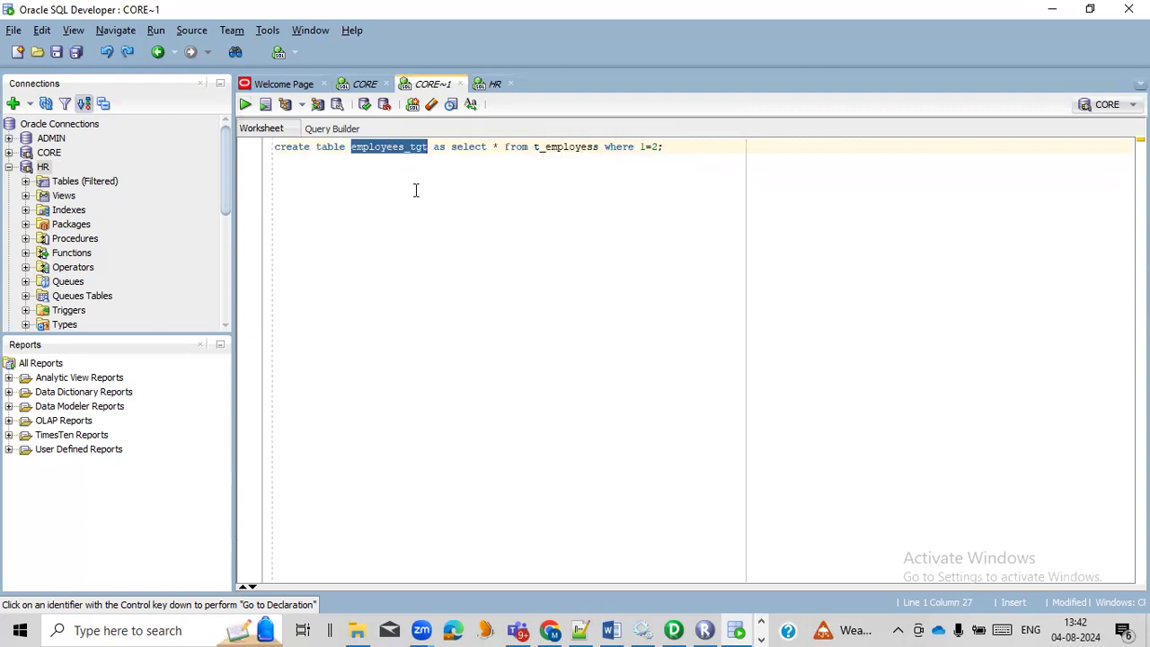
pyautogui.write('EMP_TGT')
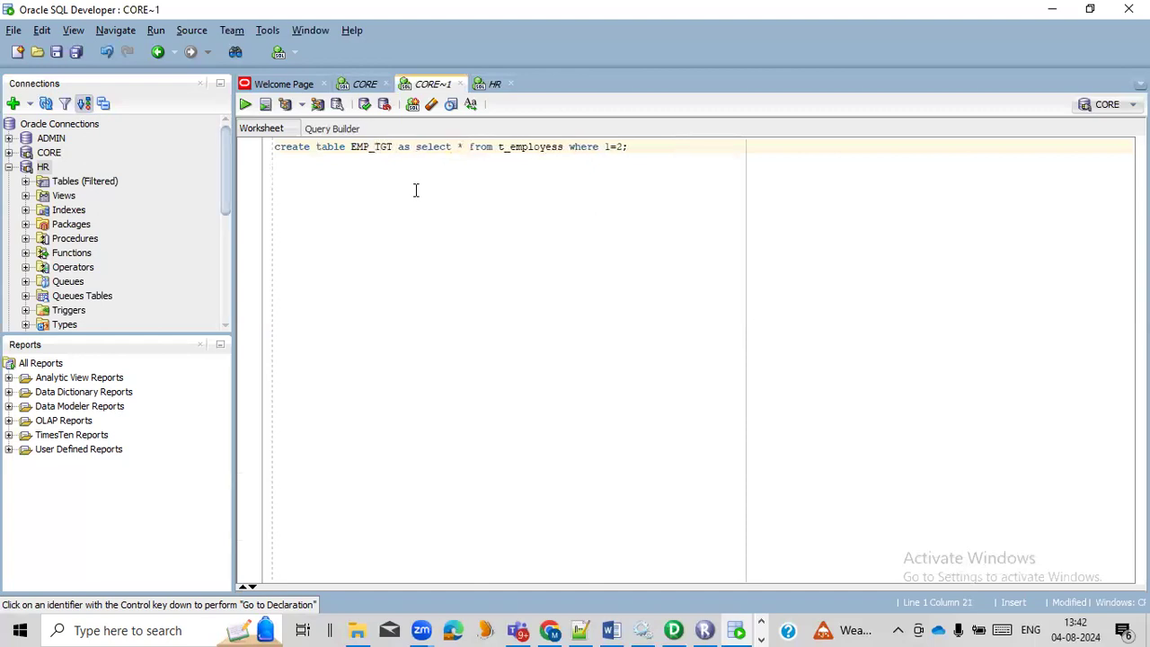
pyautogui.click(633, 149)
pyautogui.click(245, 104)
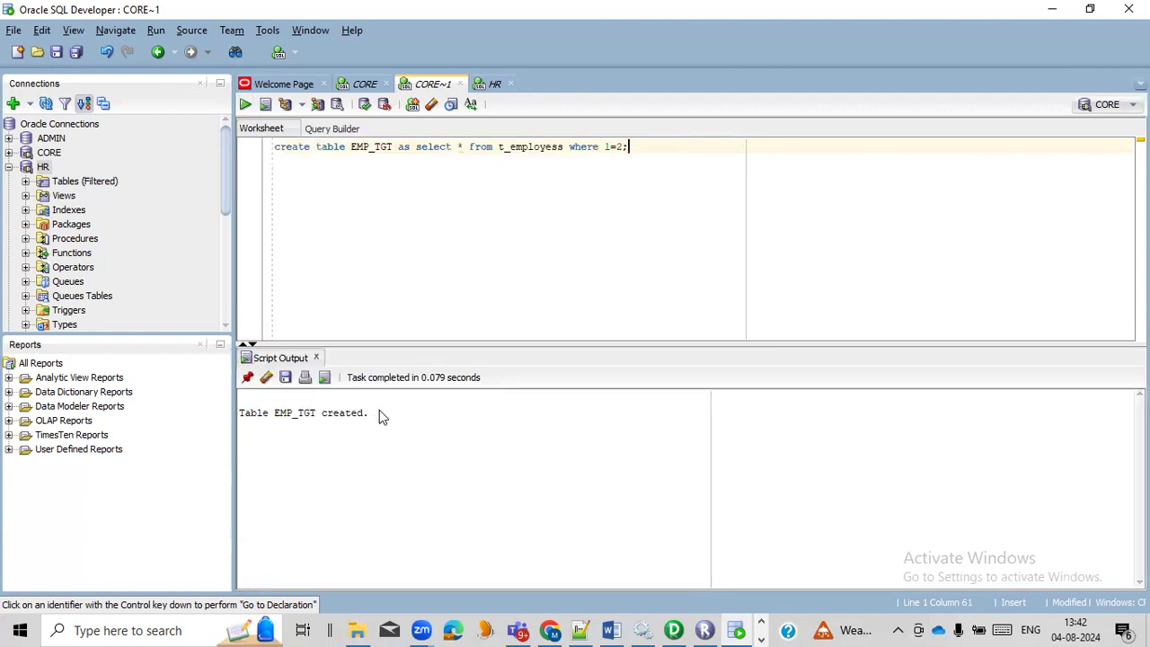
# Step: Add SELECT * FROM EMP_TGT; below the create table statement in the CORE~1 worksheet and run it
pyautogui.press('Return')
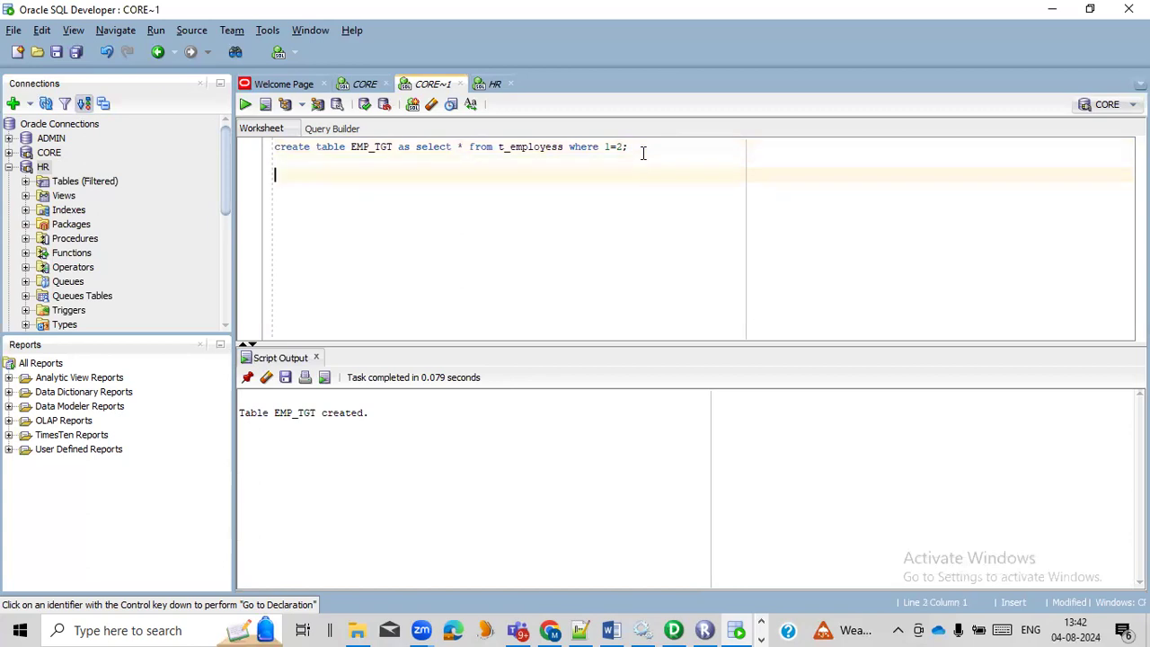
pyautogui.write('SELECT * FROM')
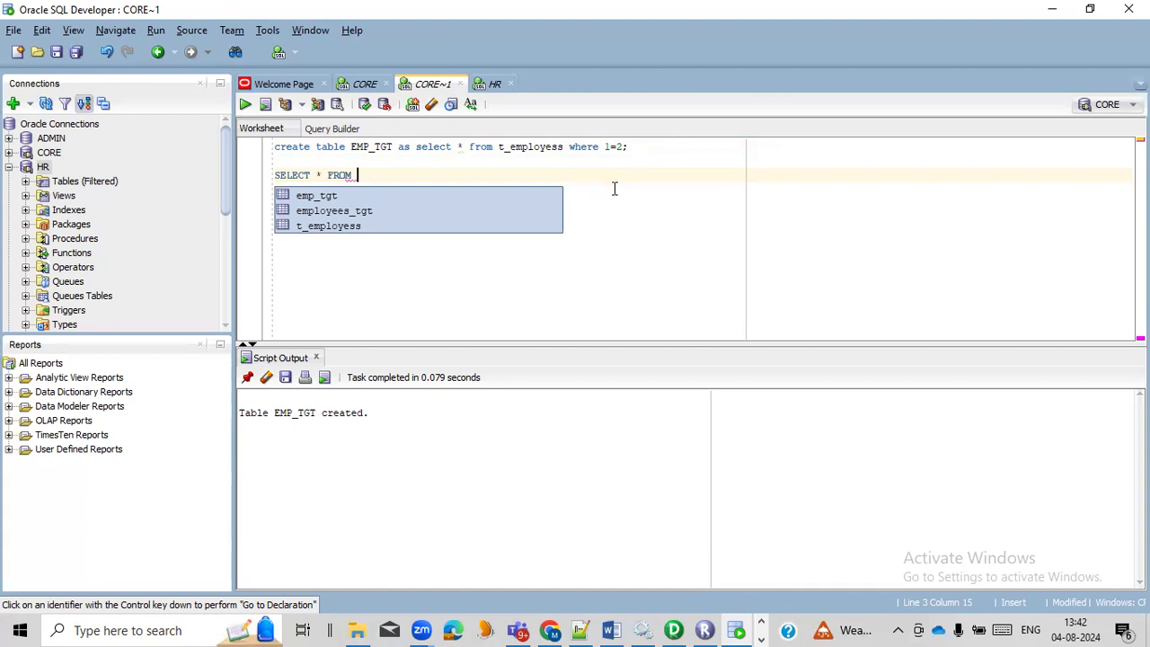
pyautogui.doubleClick(372, 148)
pyautogui.hotkey('ctrl', 'c')
pyautogui.click(380, 175)
pyautogui.hotkey('ctrl', 'v')
pyautogui.hotkey('ctrl', 'Return')
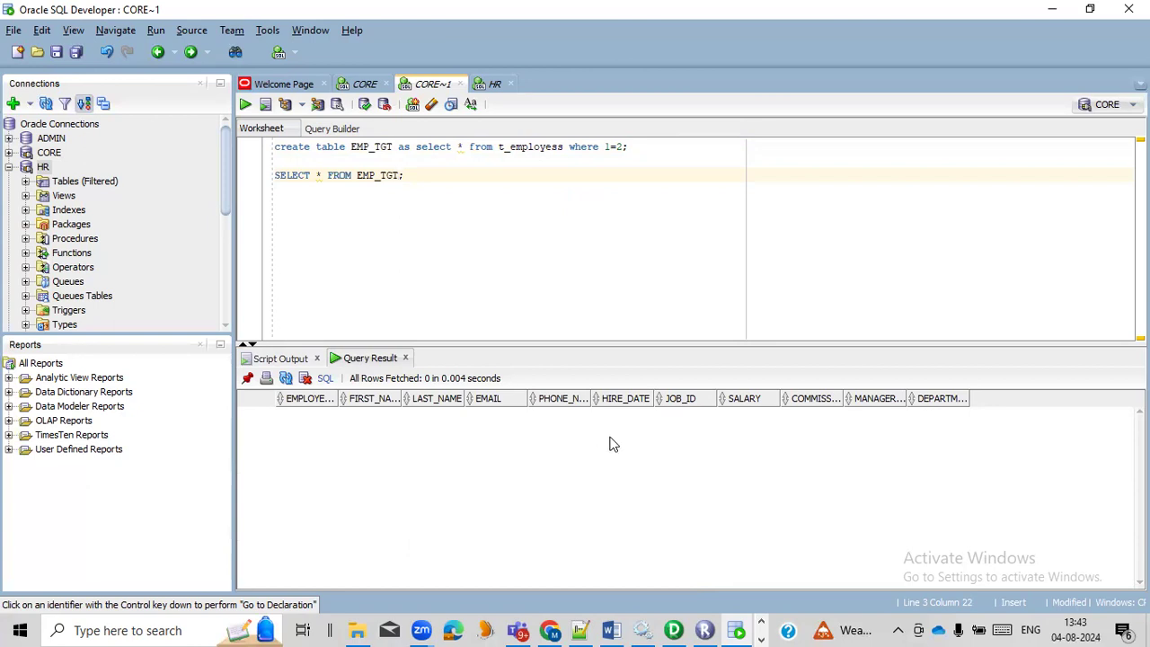
# Step: Compare the HR worksheet's employees source queries with the EMP_TGT target statements in the CORE~1 worksheet
pyautogui.click(486, 87)
pyautogui.click(423, 148)
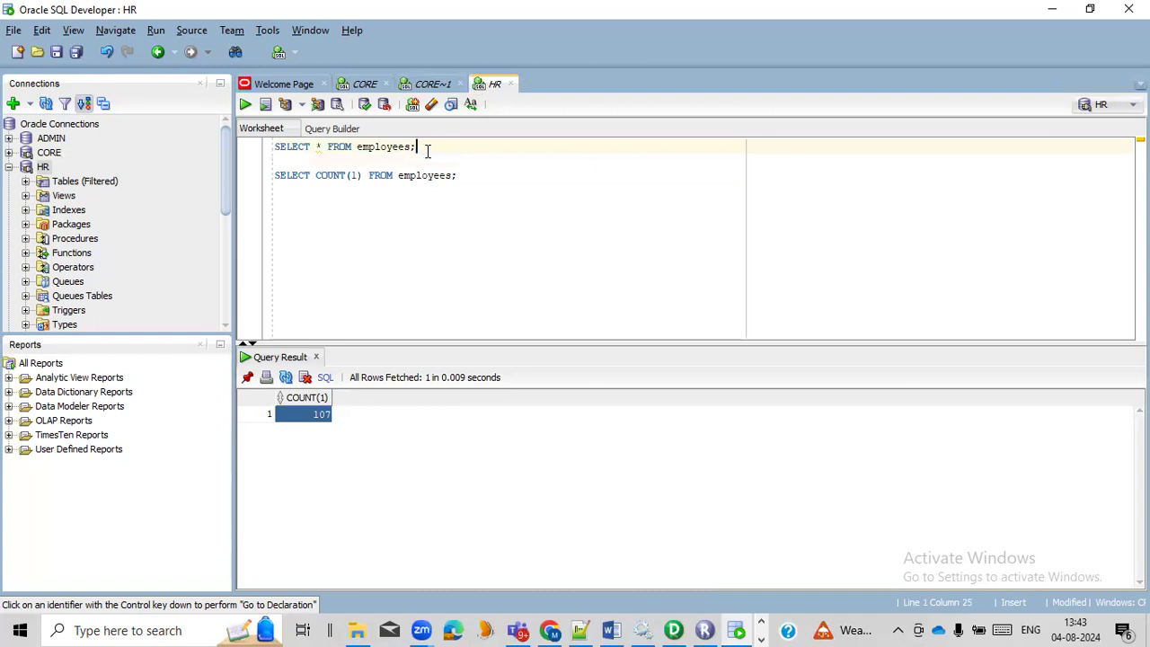
pyautogui.click(420, 87)
pyautogui.doubleClick(368, 148)
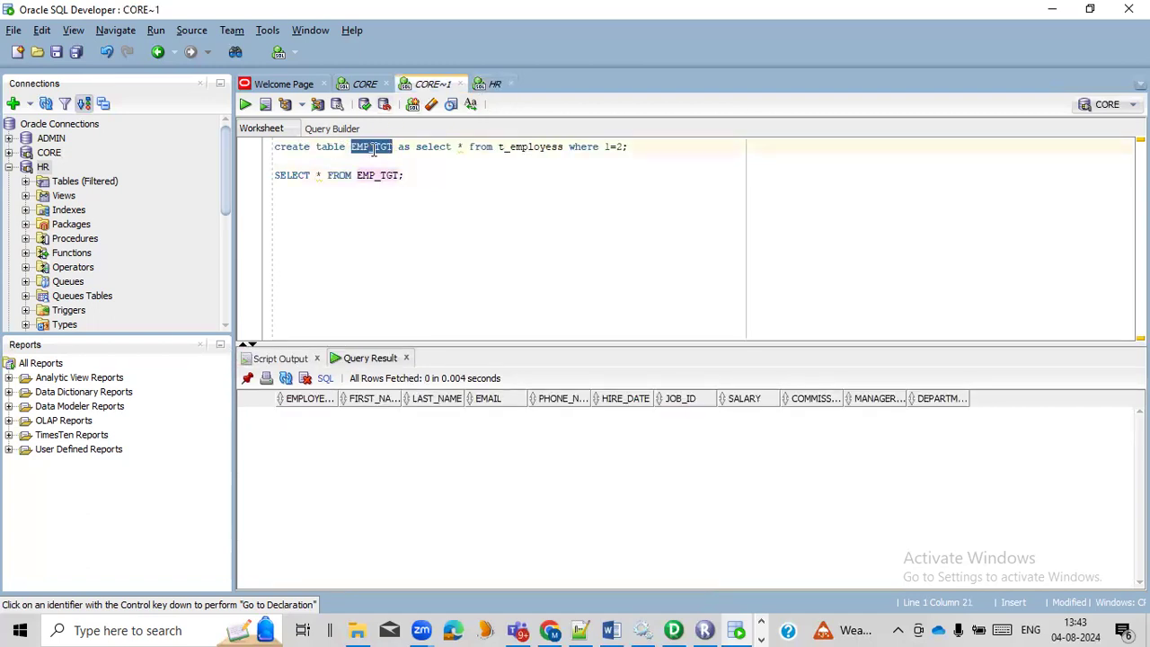
# Step: Switch to PowerCenter Designer and look over the Workflow Manager and Workflow Monitor clients from there
pyautogui.click(674, 630)
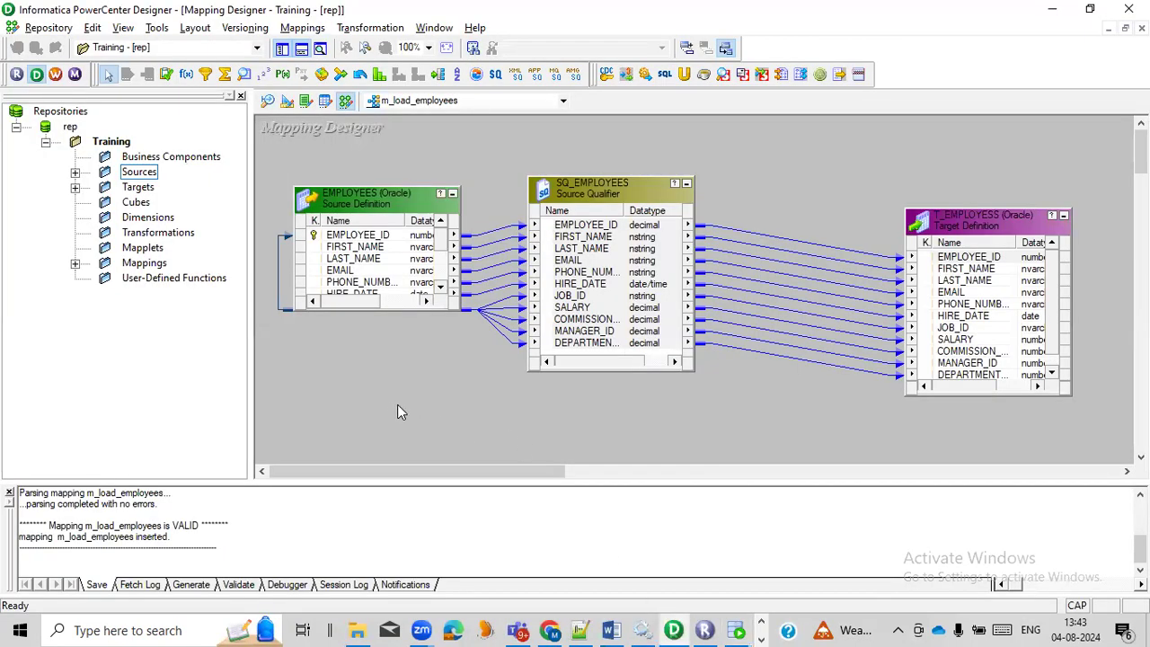
pyautogui.click(16, 75)
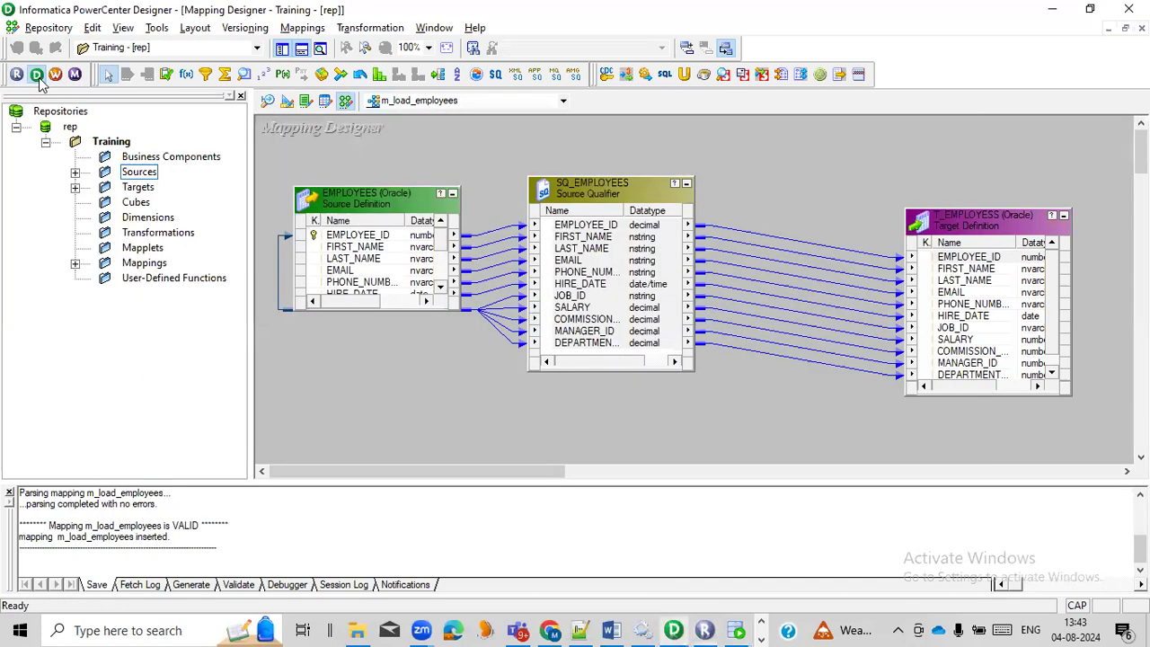
pyautogui.click(36, 75)
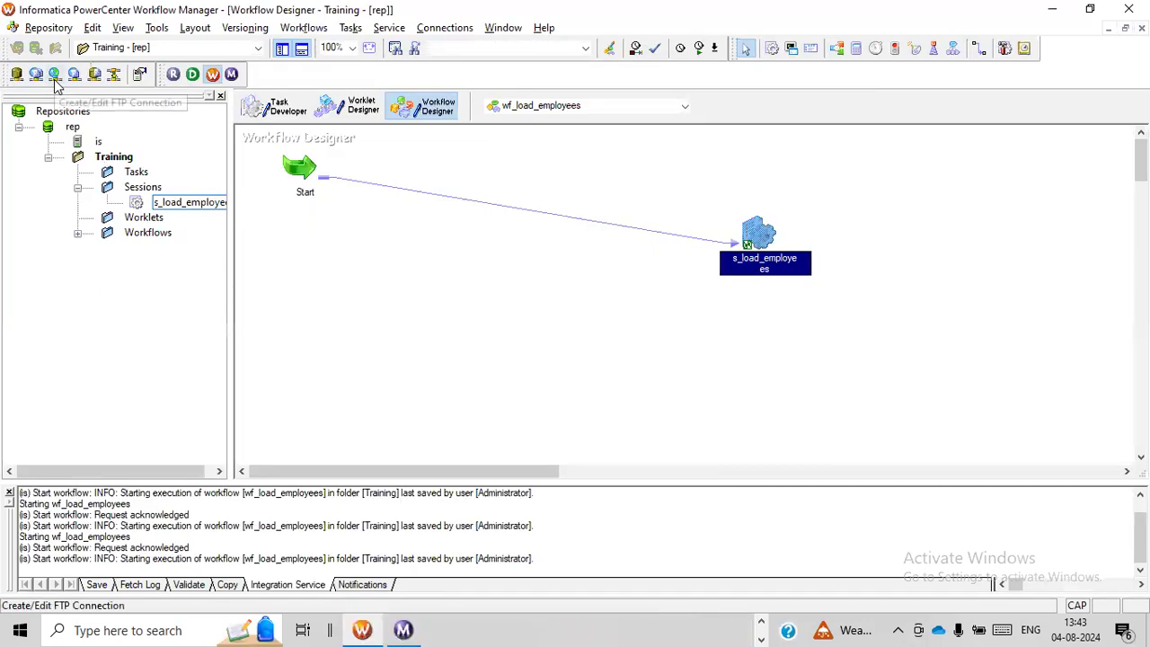
pyautogui.click(230, 75)
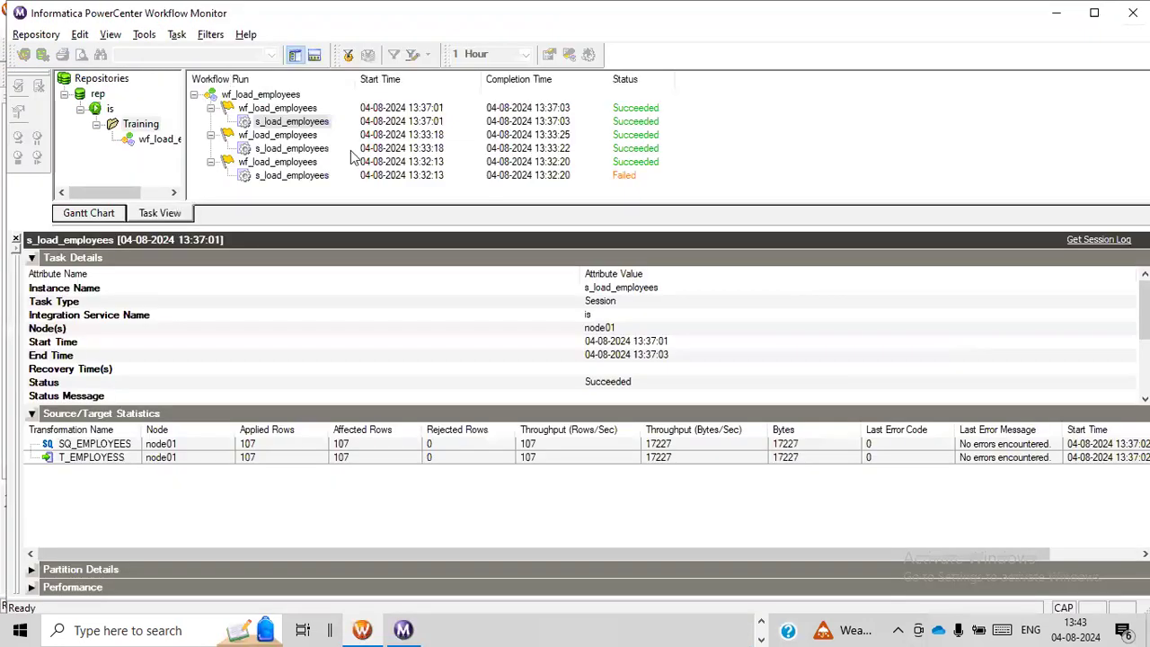
pyautogui.hotkey('alt', 'Tab')
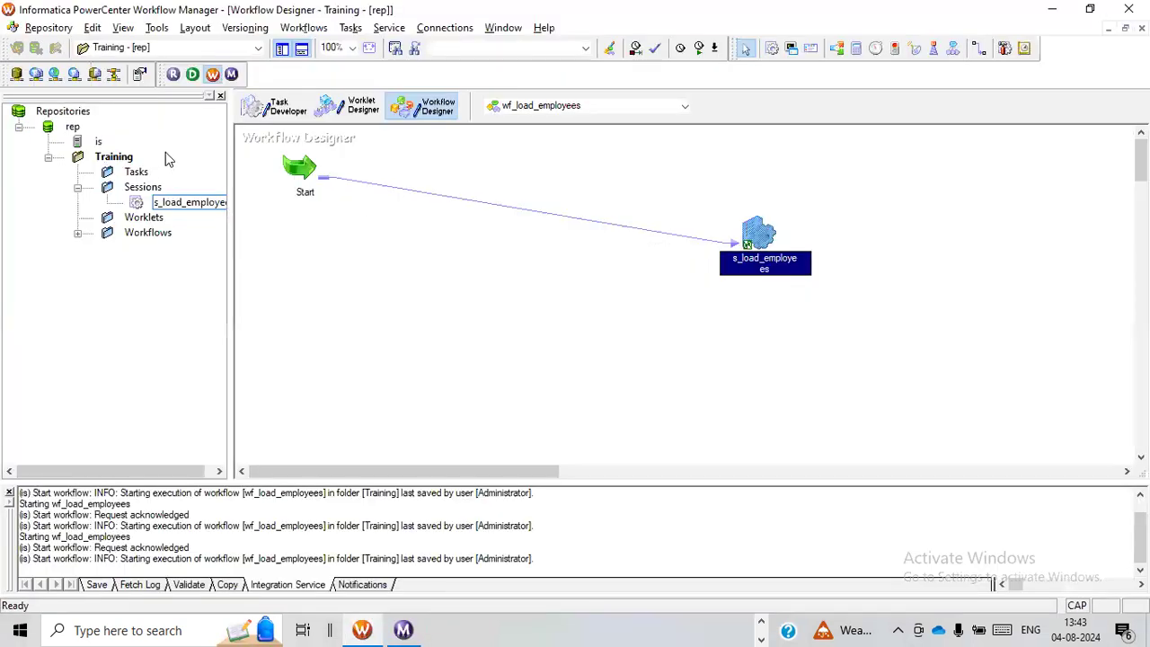
# Step: Open PowerCenter Repository Manager, maximise it, and view the rep repository and its Training folder
pyautogui.click(174, 76)
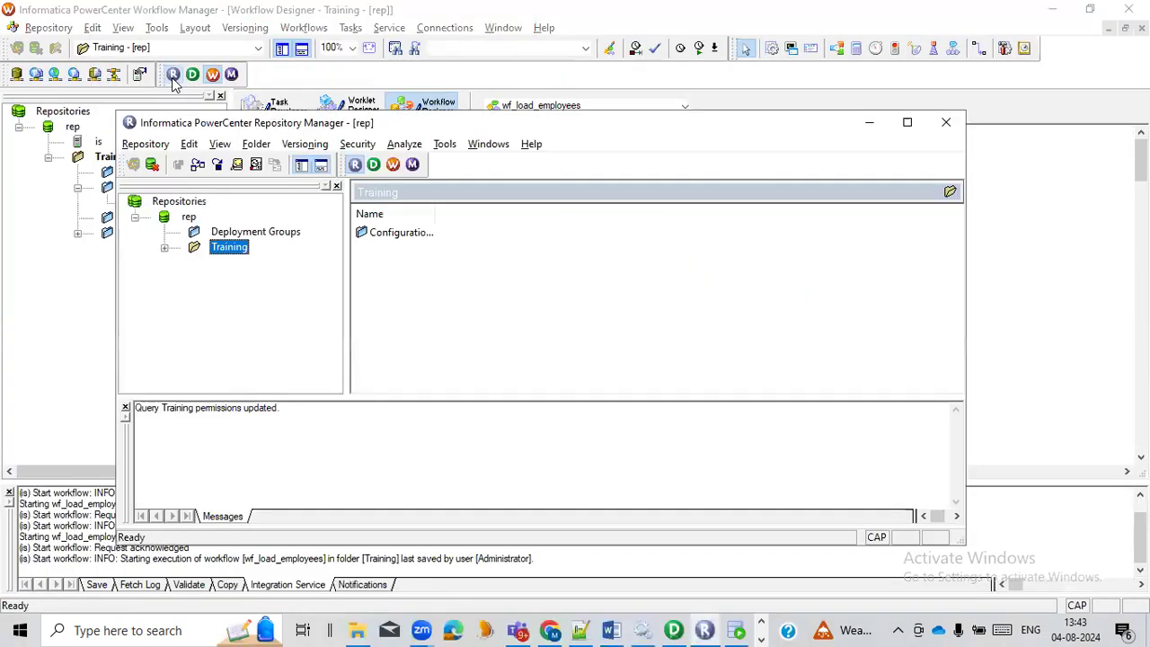
pyautogui.click(904, 121)
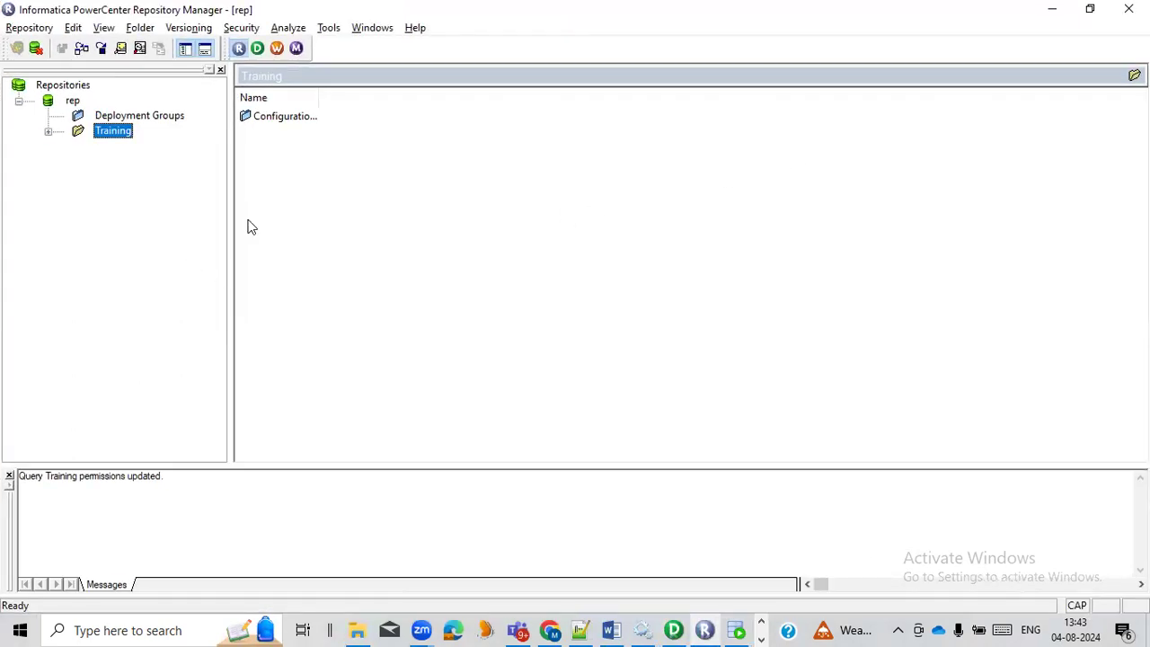
pyautogui.click(73, 103)
pyautogui.click(123, 133)
# Step: Return to PowerCenter Designer and review the Training folder's sources, targets and mappings and the m_load_employees mapping
pyautogui.click(258, 49)
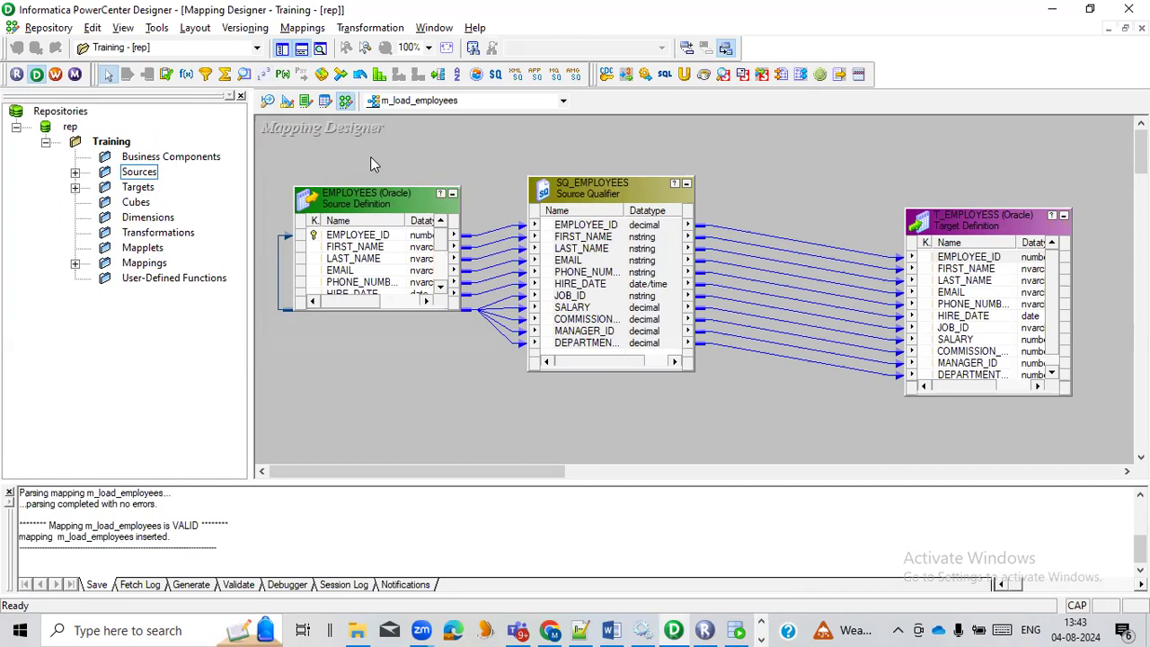
pyautogui.click(76, 173)
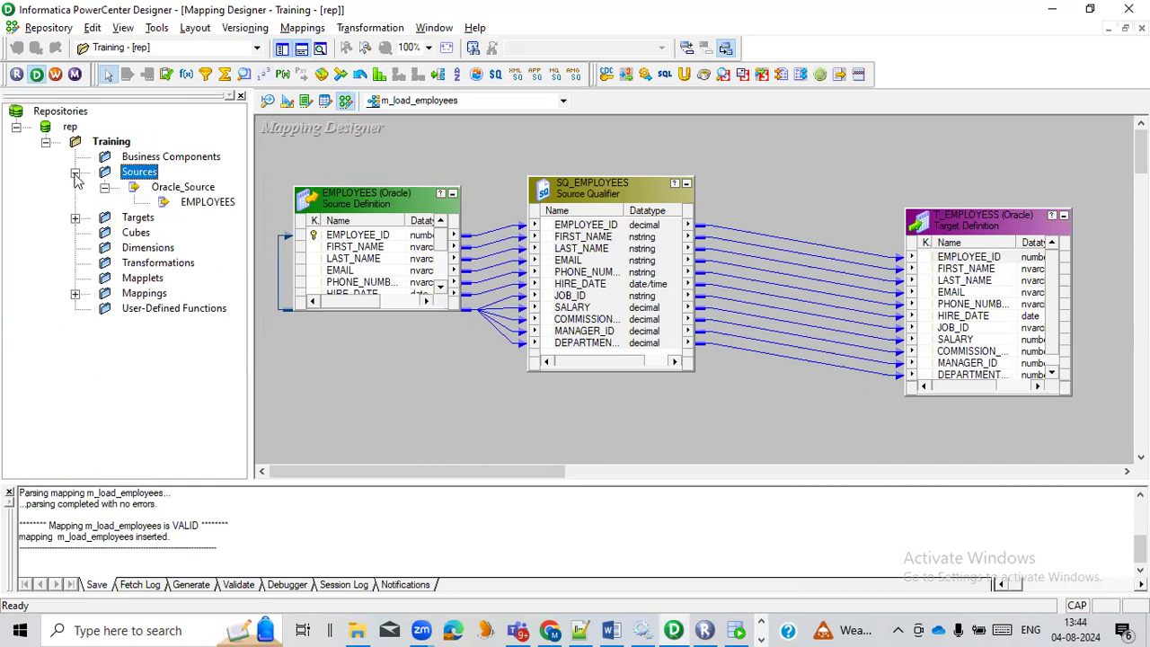
pyautogui.click(104, 189)
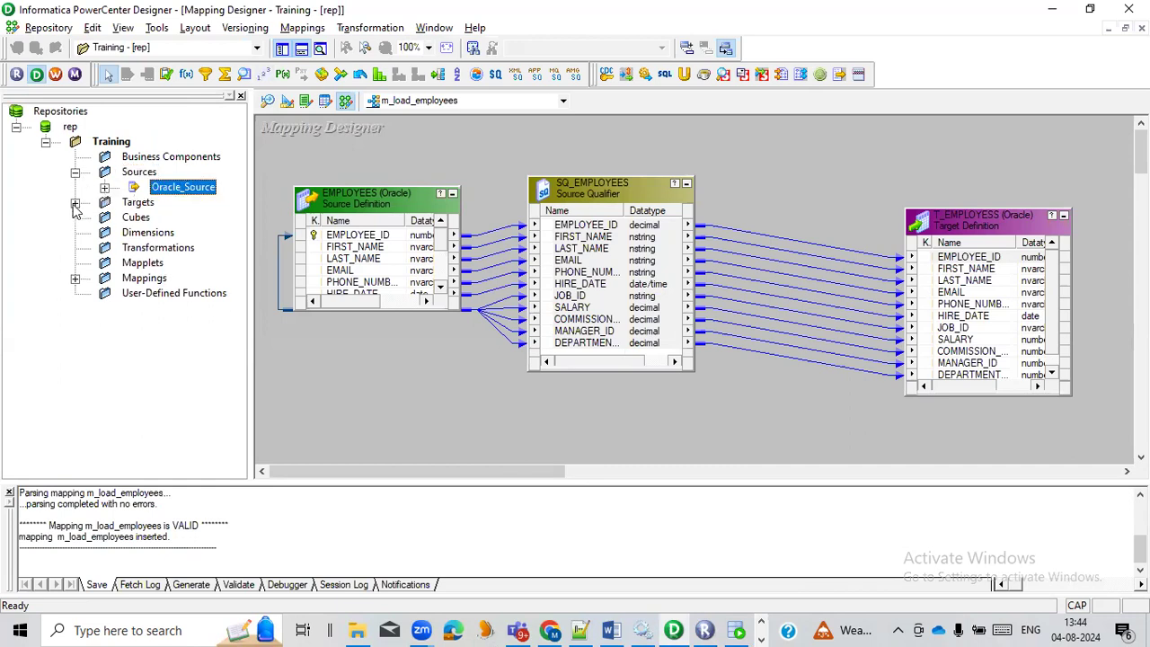
pyautogui.click(75, 203)
pyautogui.click(75, 203)
pyautogui.click(72, 278)
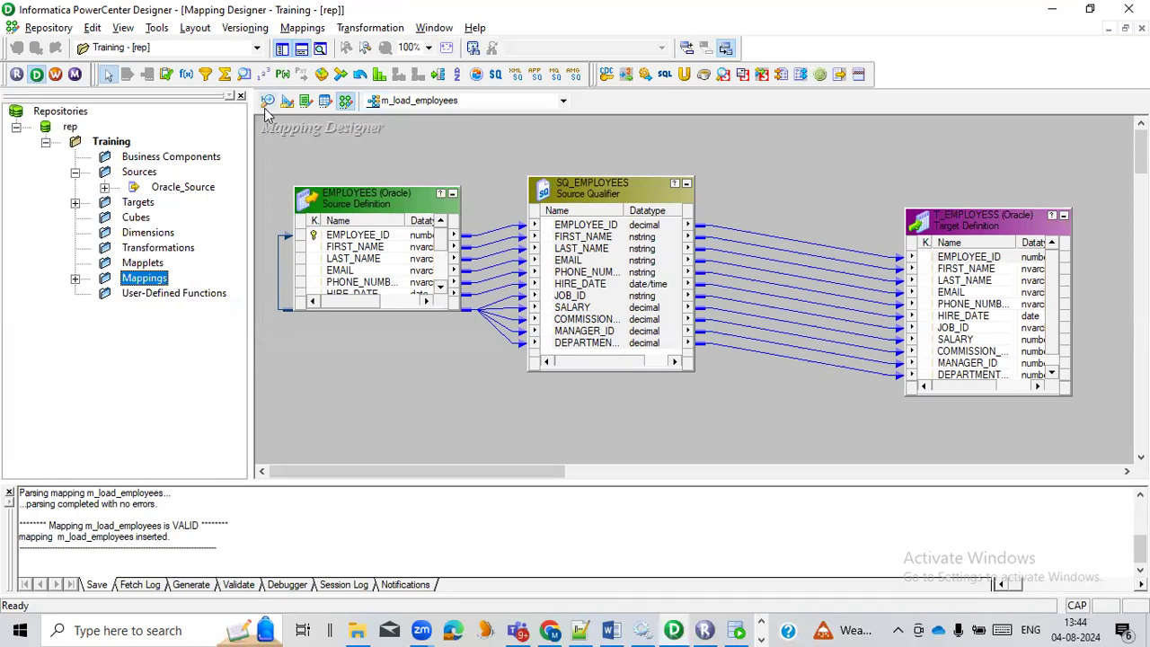
pyautogui.moveTo(298, 154)
pyautogui.mouseDown()
pyautogui.moveTo(498, 191)
pyautogui.moveTo(964, 355)
pyautogui.moveTo(982, 389)
pyautogui.mouseUp()
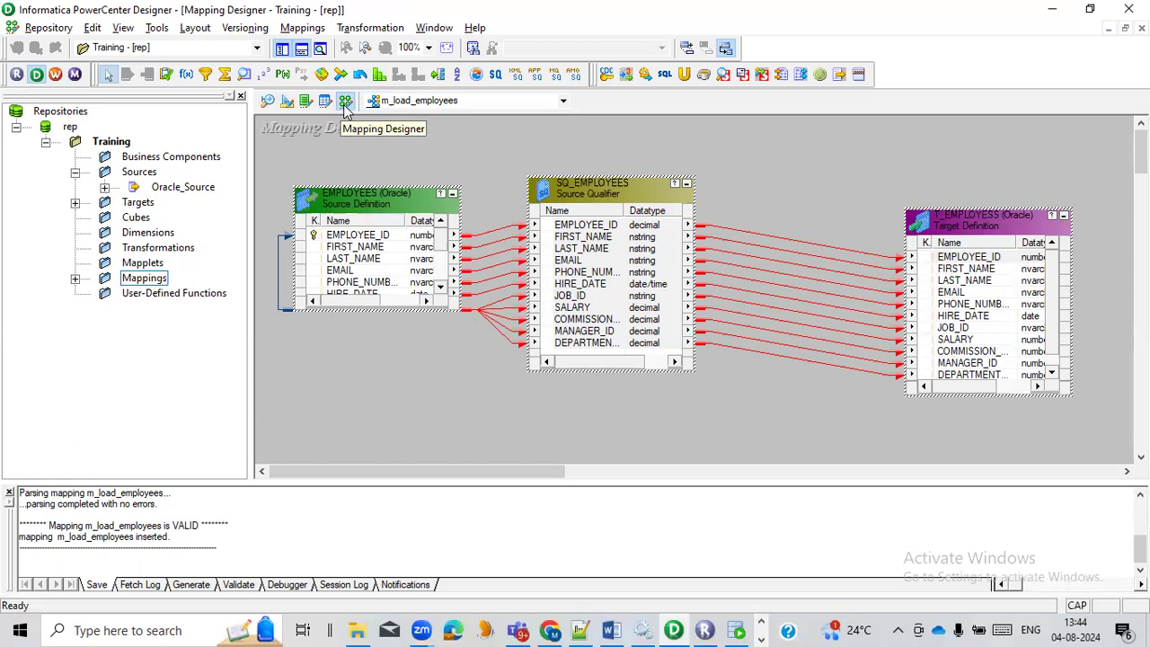
# Step: In the Source Analyzer, connect to Oracle_Source through the database import, browse to HR's EMPLOYEES table, and close without importing
pyautogui.click(267, 100)
pyautogui.moveTo(301, 131); pyautogui.dragTo(375, 207)
pyautogui.click(279, 201)
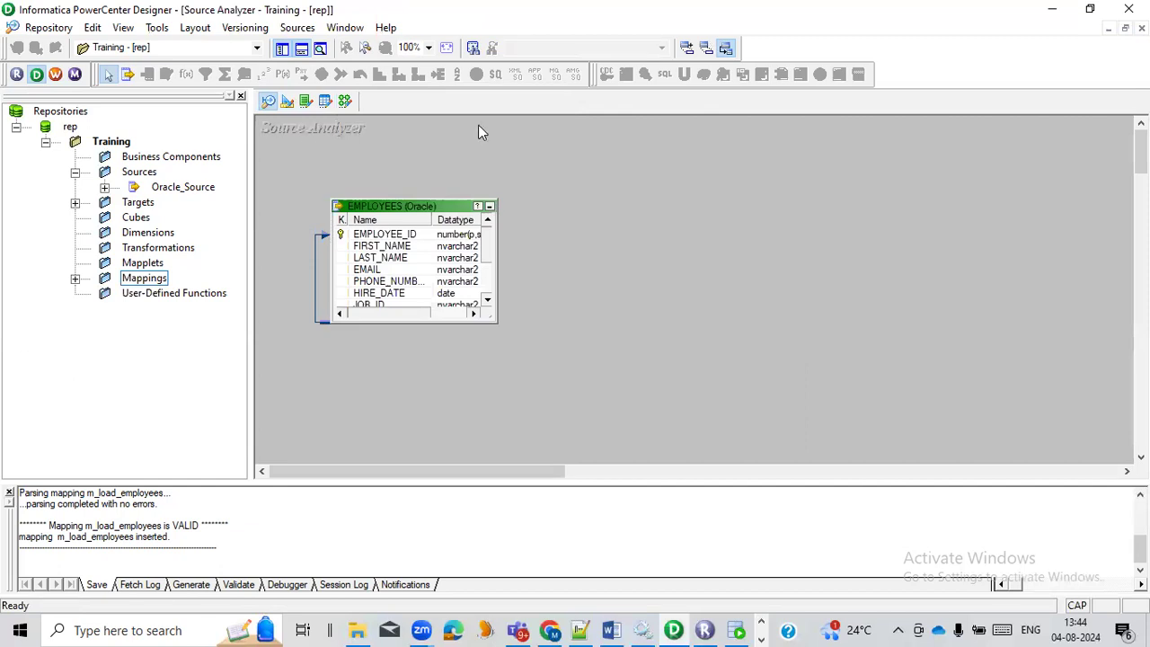
pyautogui.click(295, 28)
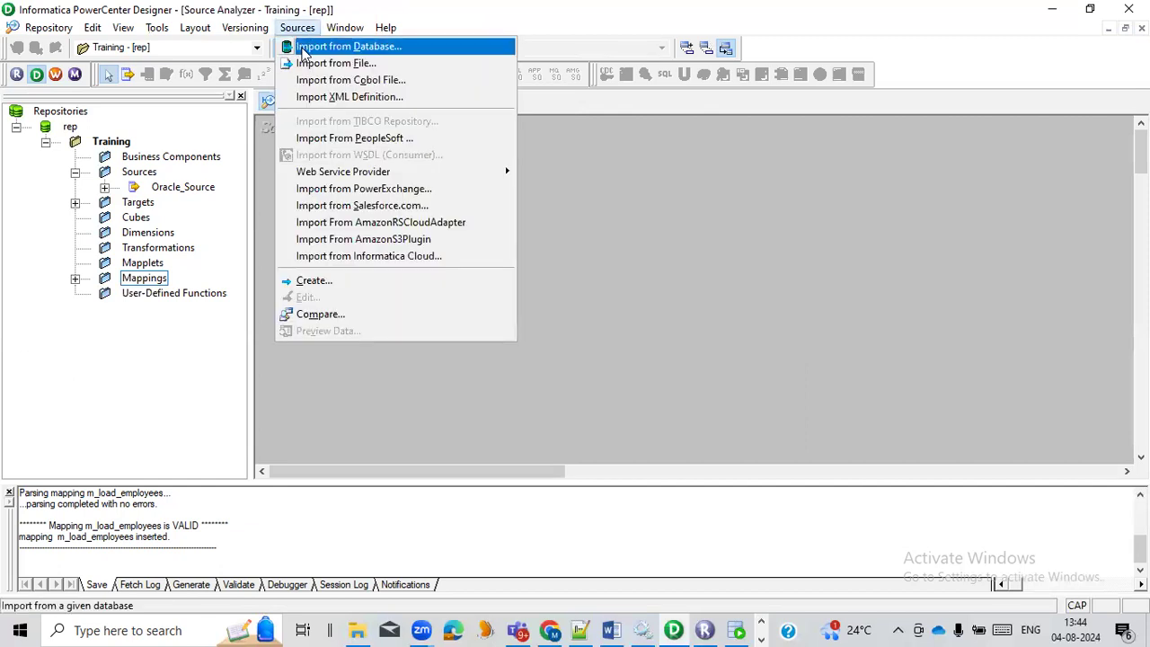
pyautogui.click(303, 49)
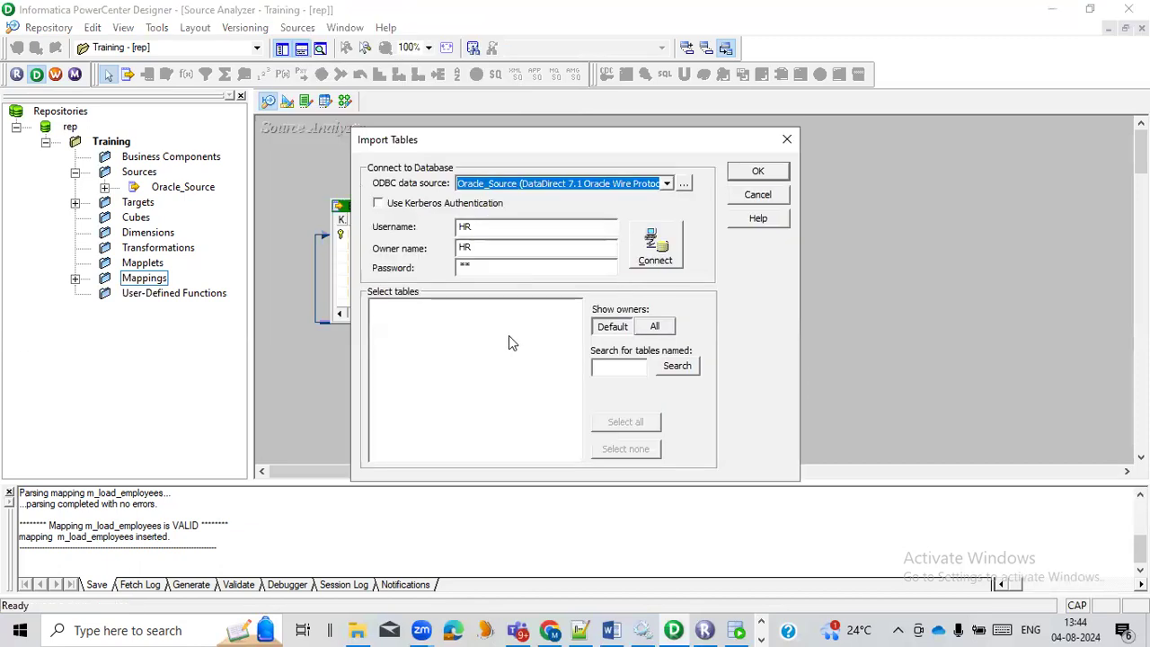
pyautogui.click(644, 257)
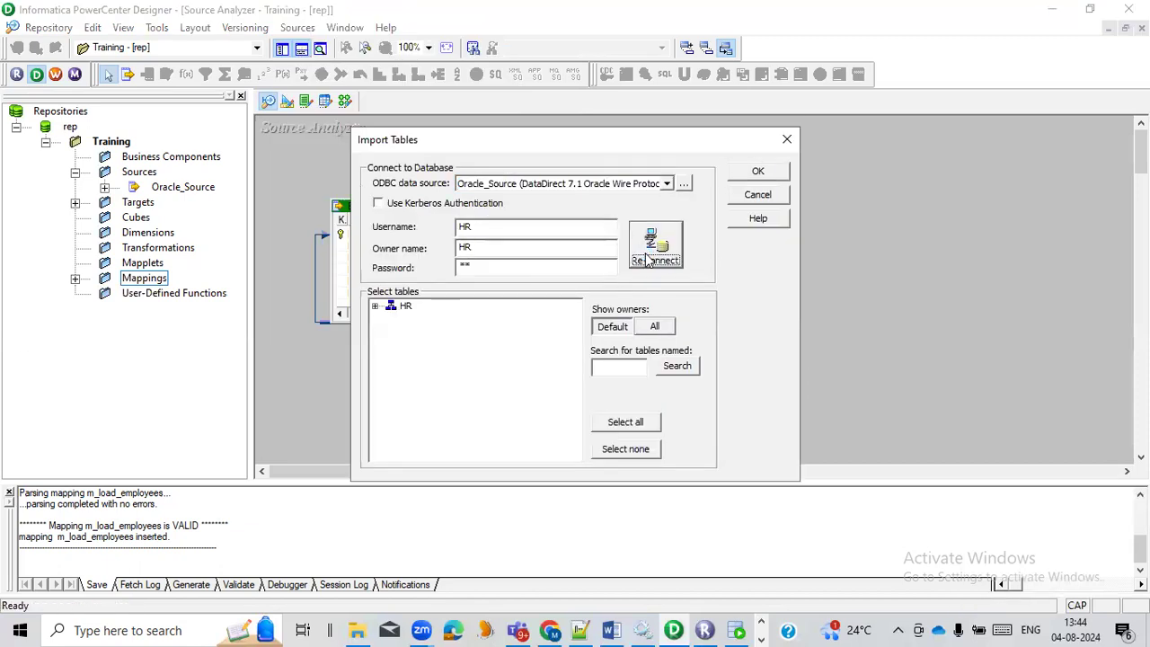
pyautogui.click(376, 307)
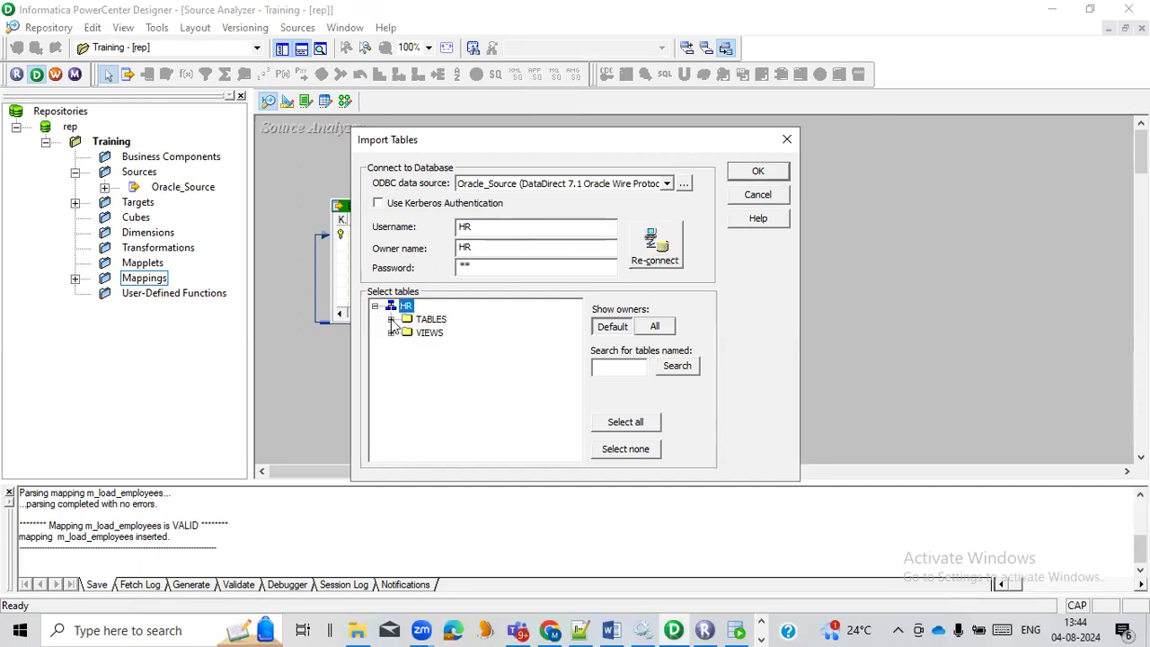
pyautogui.click(391, 320)
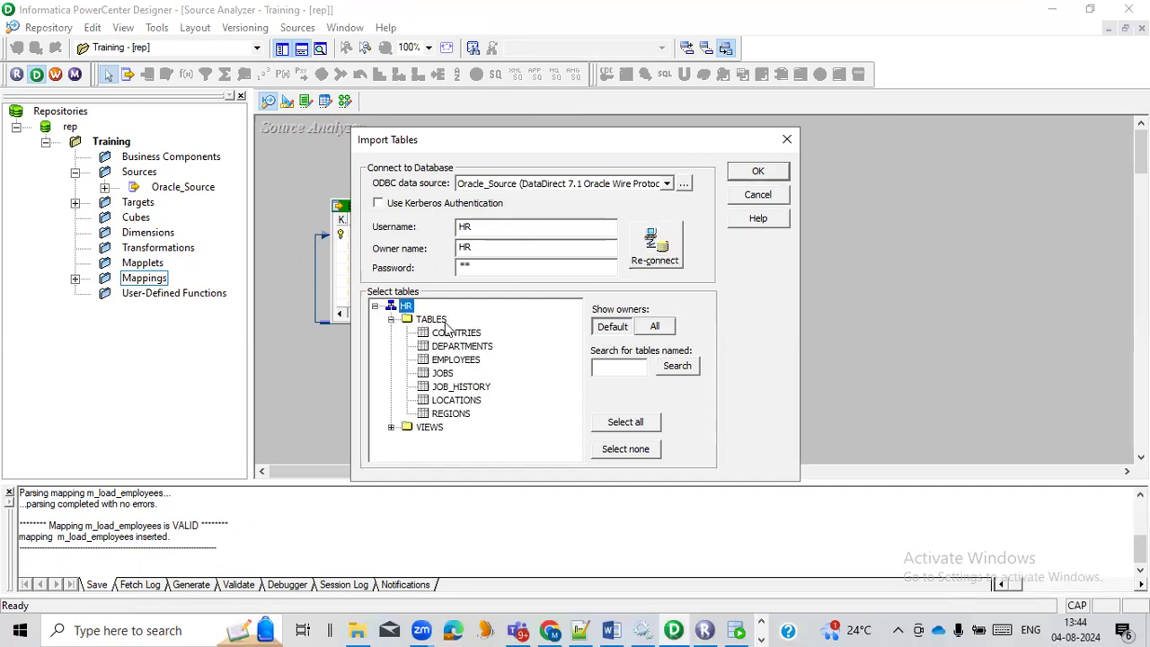
pyautogui.click(455, 362)
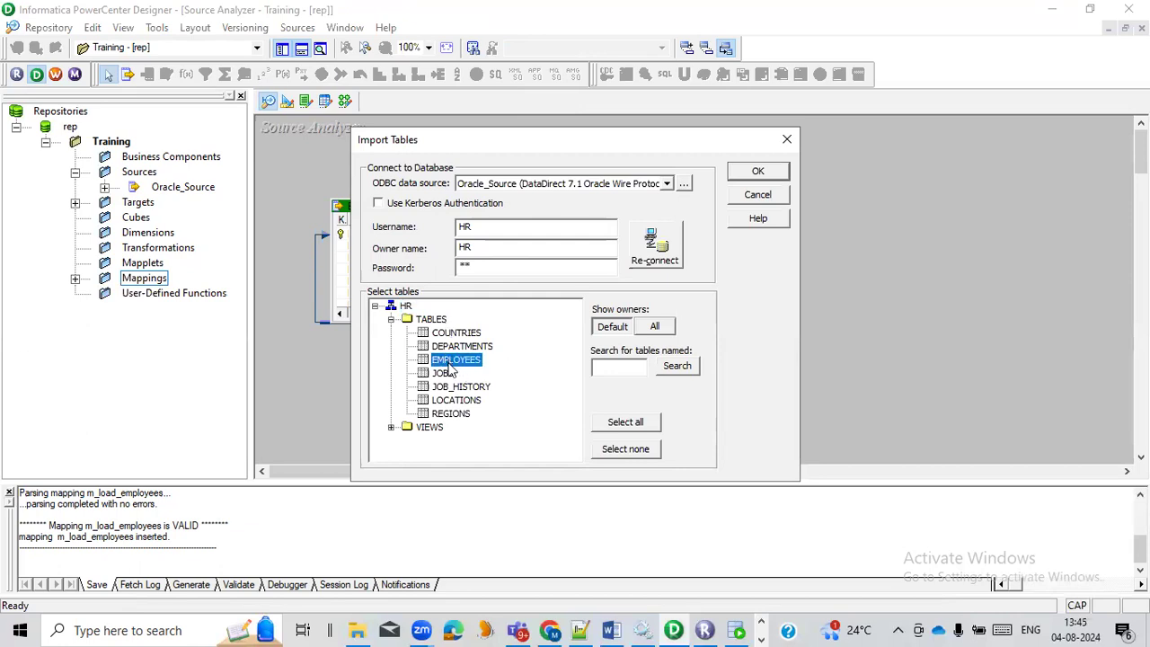
pyautogui.click(614, 368)
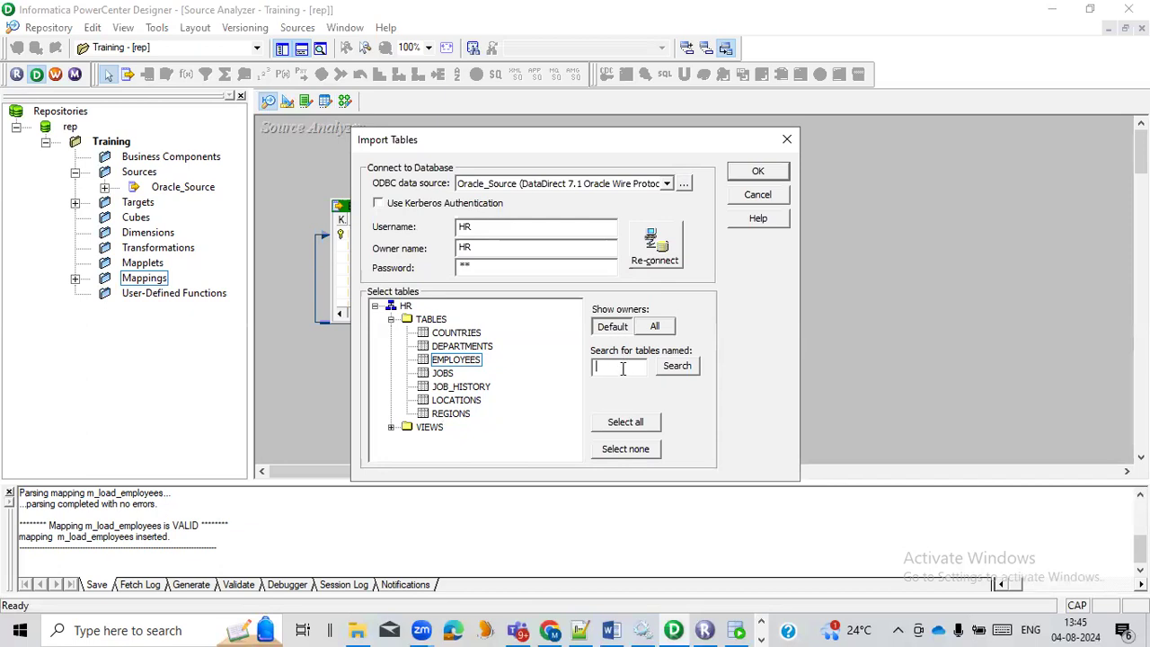
pyautogui.click(753, 194)
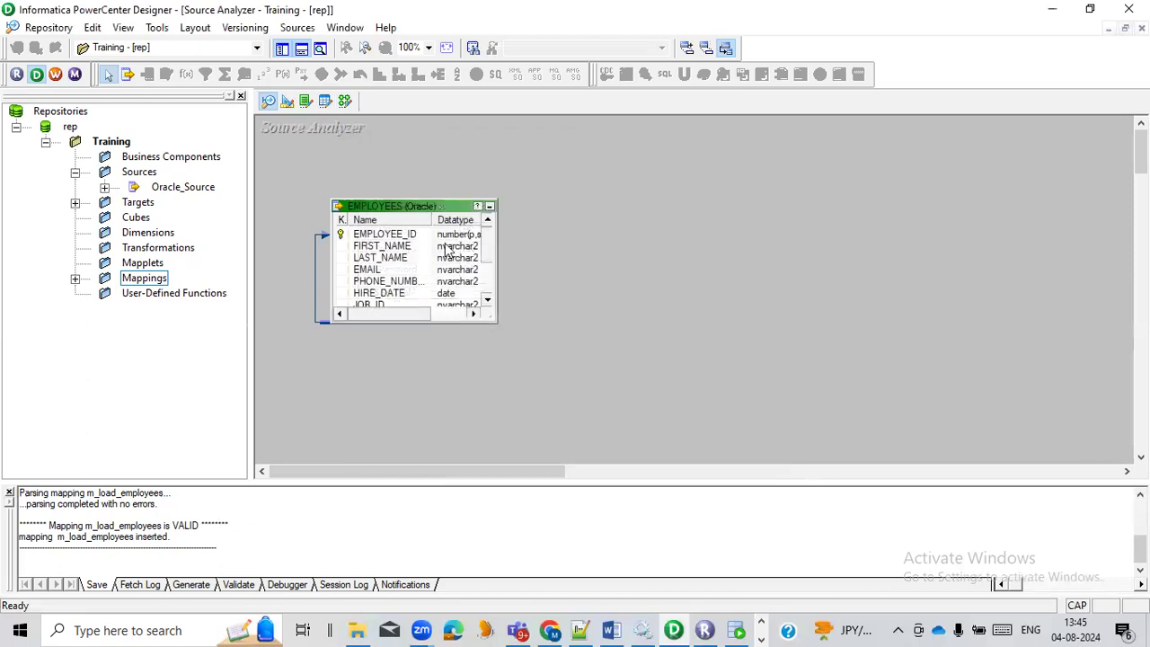
# Step: Enlarge the EMPLOYEES source definition to show all columns and examine the link between its EMPLOYEE_ID and MANAGER_ID keys
pyautogui.moveTo(438, 199); pyautogui.dragTo(438, 133)
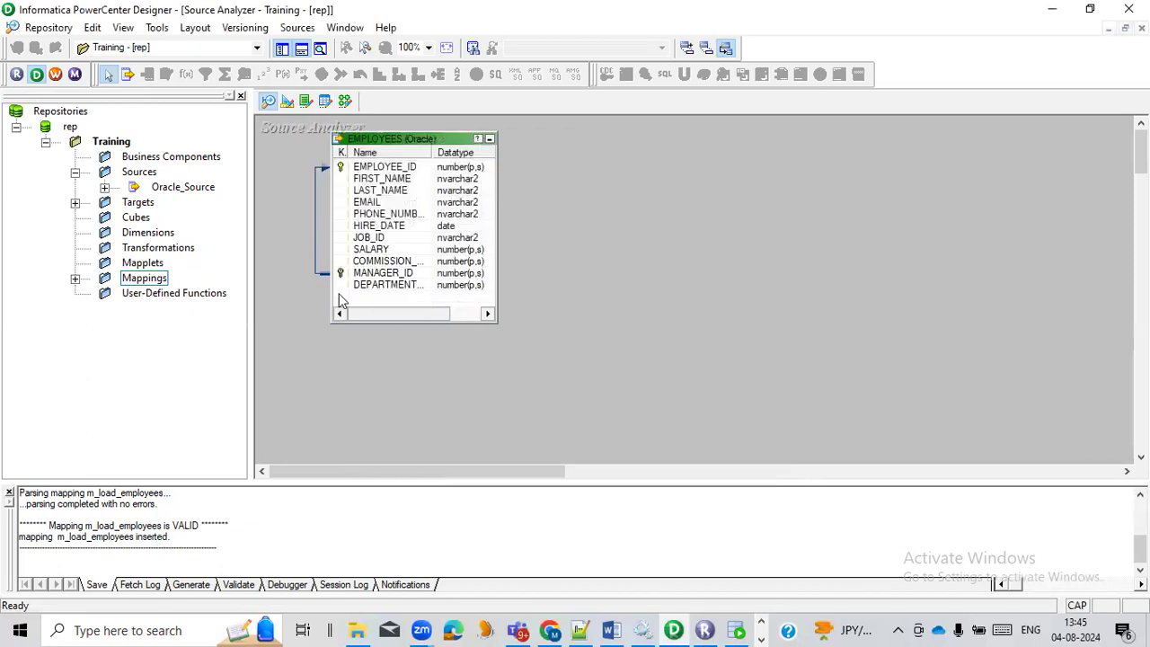
pyautogui.click(373, 274)
pyautogui.click(393, 169)
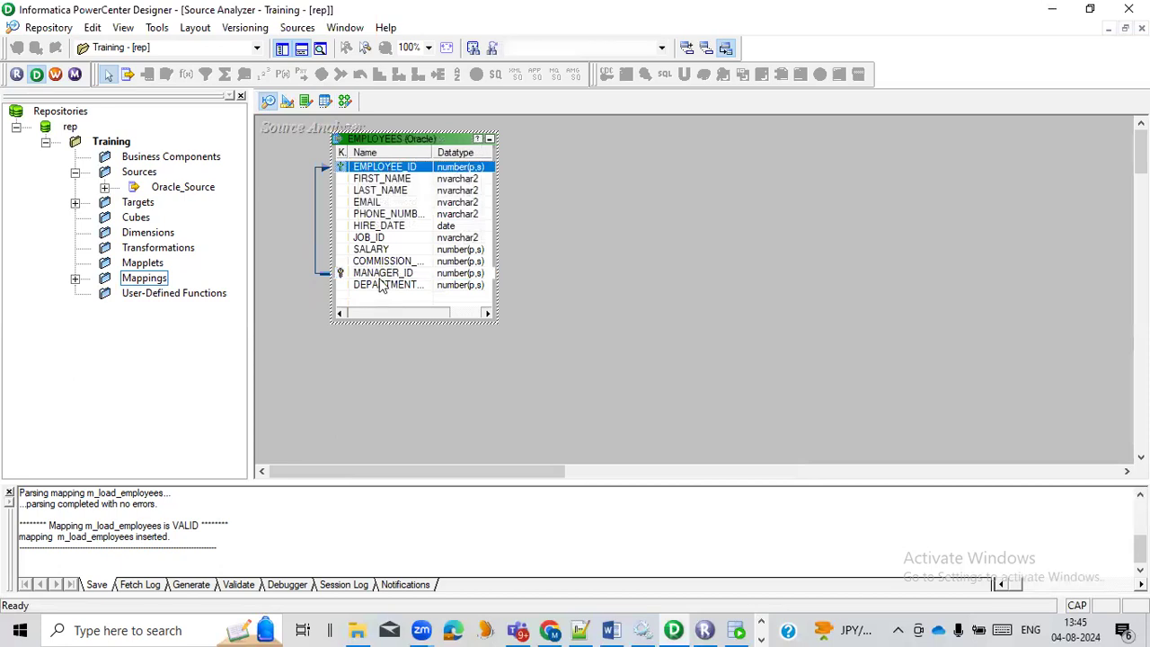
pyautogui.click(381, 274)
pyautogui.click(402, 169)
pyautogui.click(398, 276)
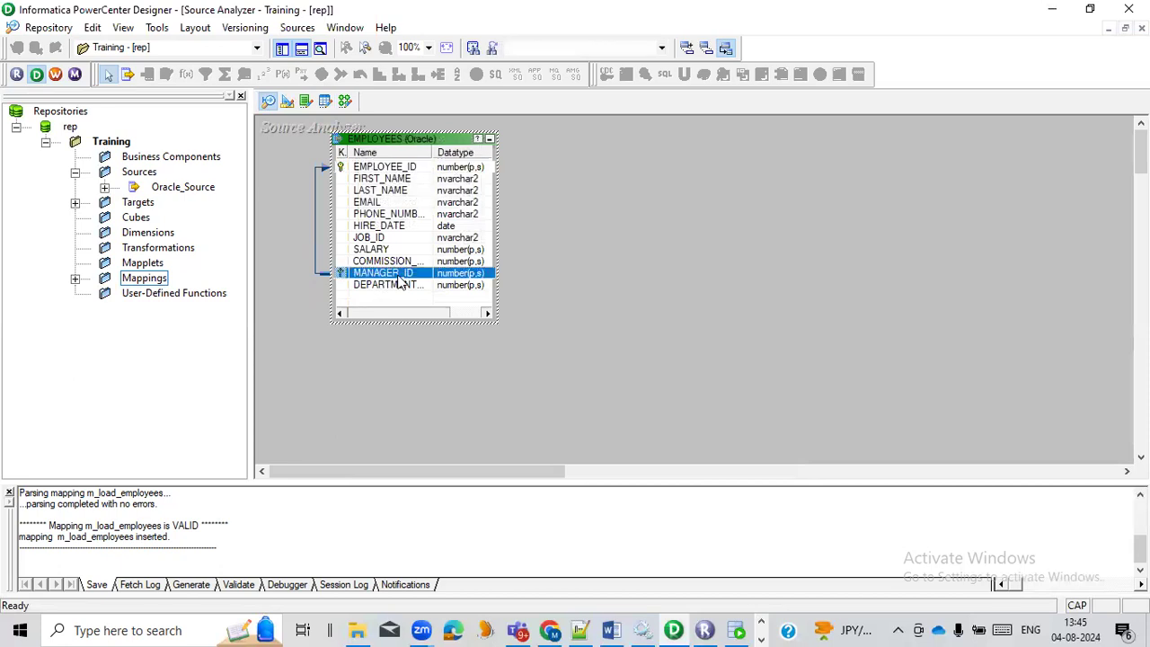
pyautogui.click(404, 170)
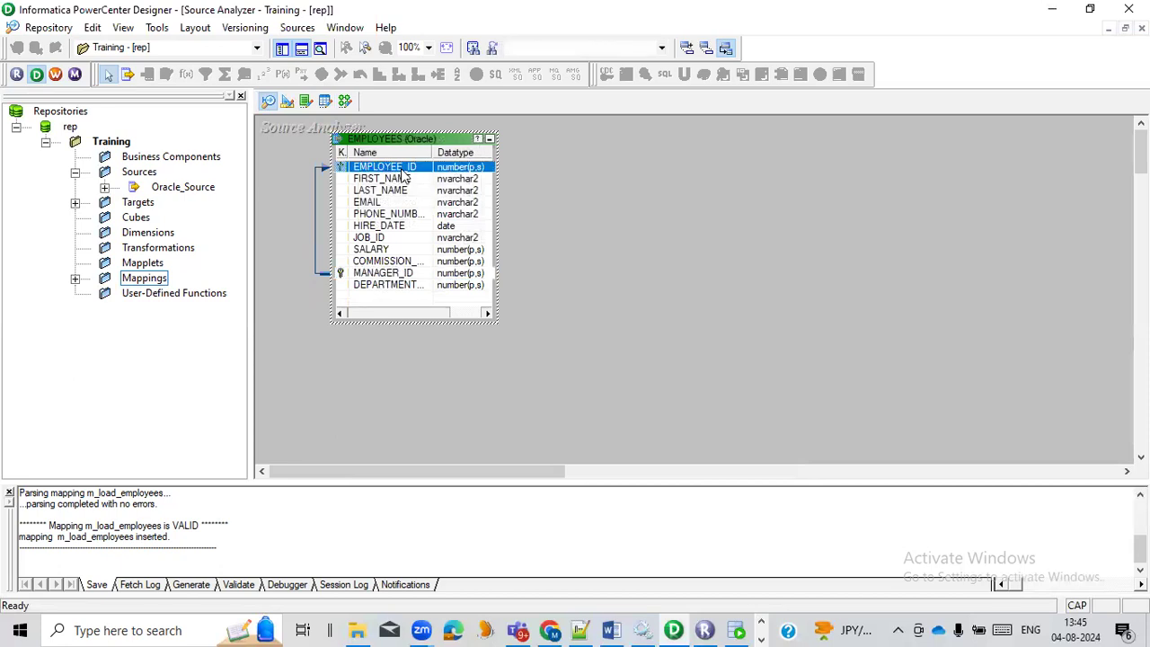
pyautogui.click(403, 277)
pyautogui.moveTo(407, 313); pyautogui.dragTo(376, 316)
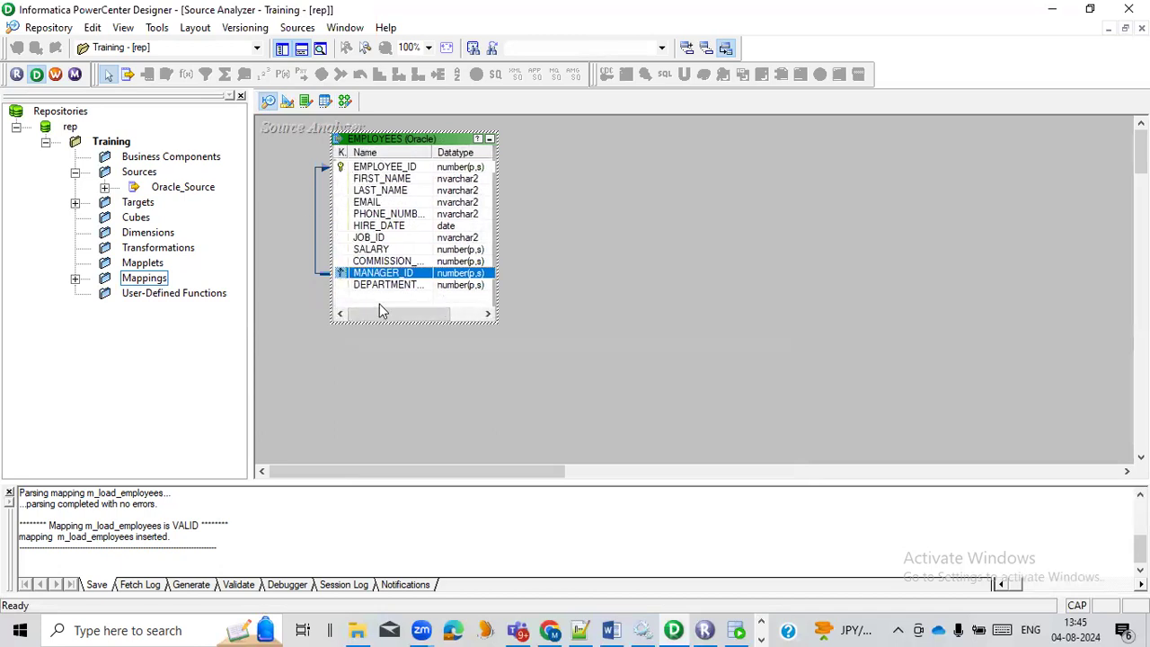
pyautogui.click(291, 228)
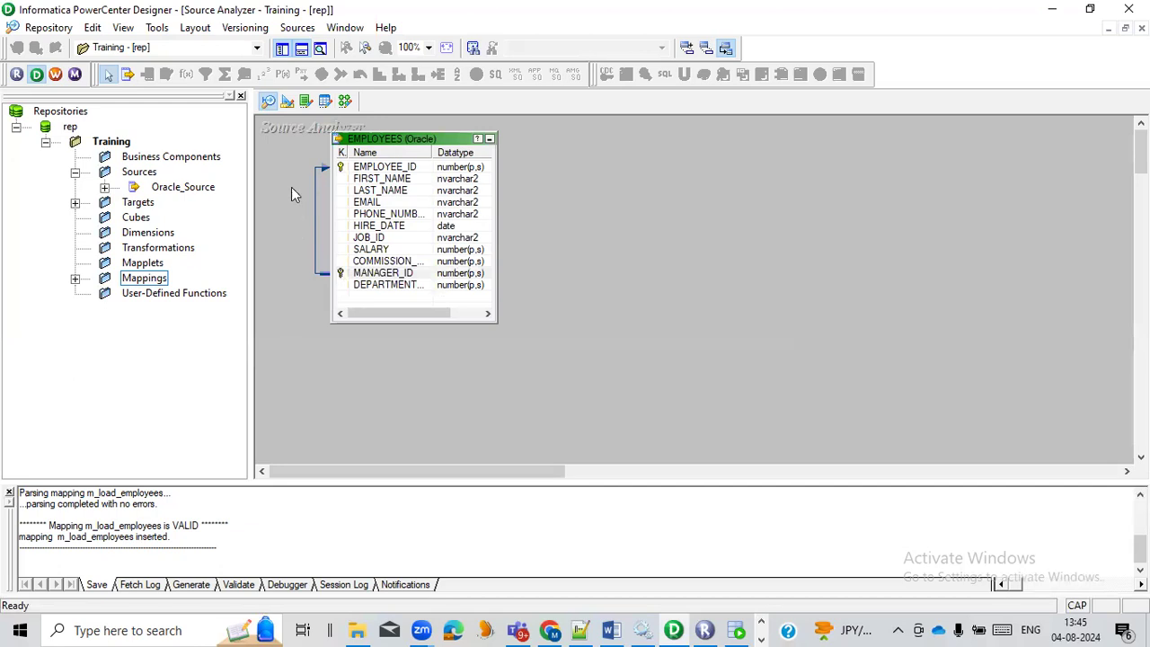
# Step: In the Target Designer, import the EMP_TGT table of schema CORE through Oracle_Target and place it clear of T_EMPLOYESS
pyautogui.click(288, 103)
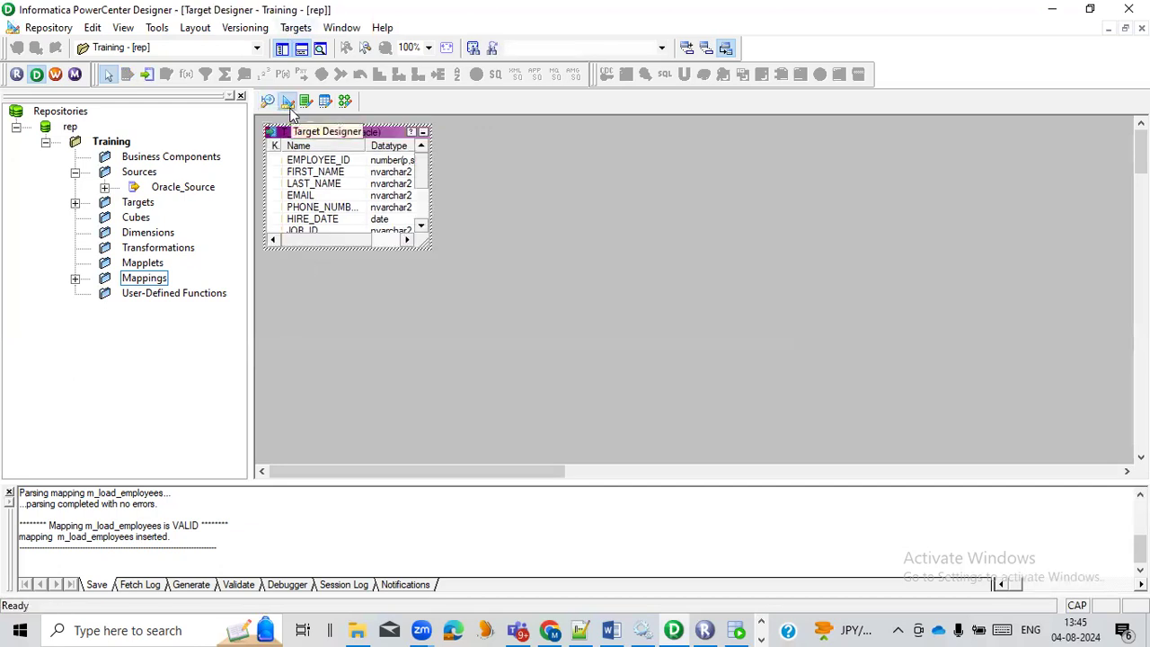
pyautogui.click(288, 30)
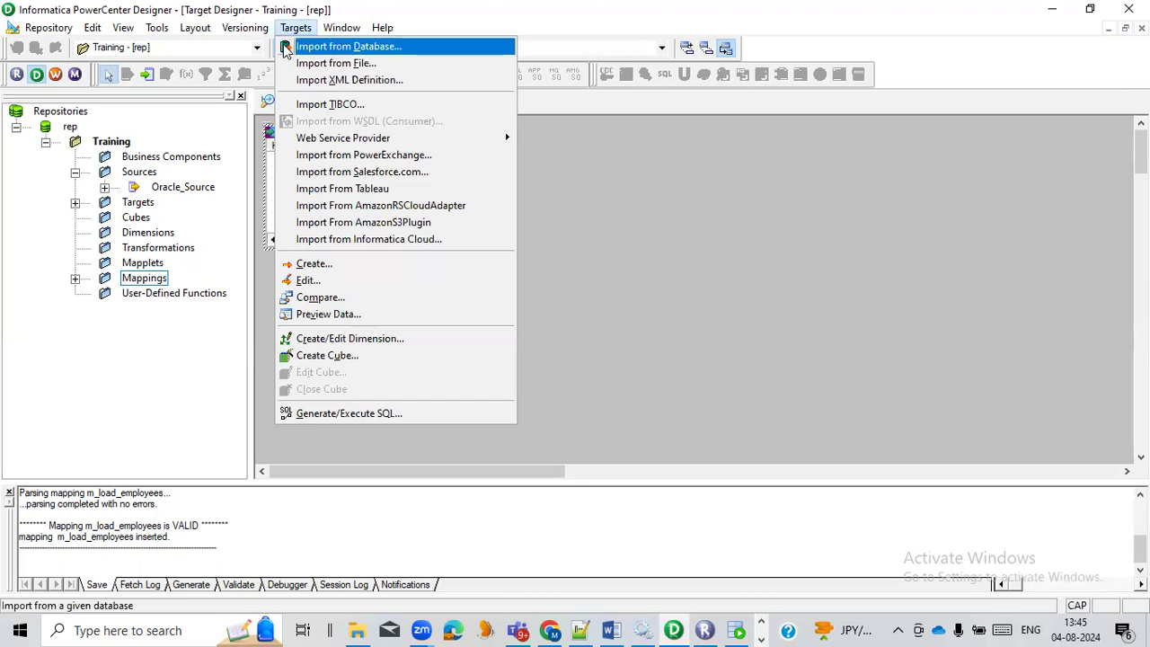
pyautogui.click(335, 54)
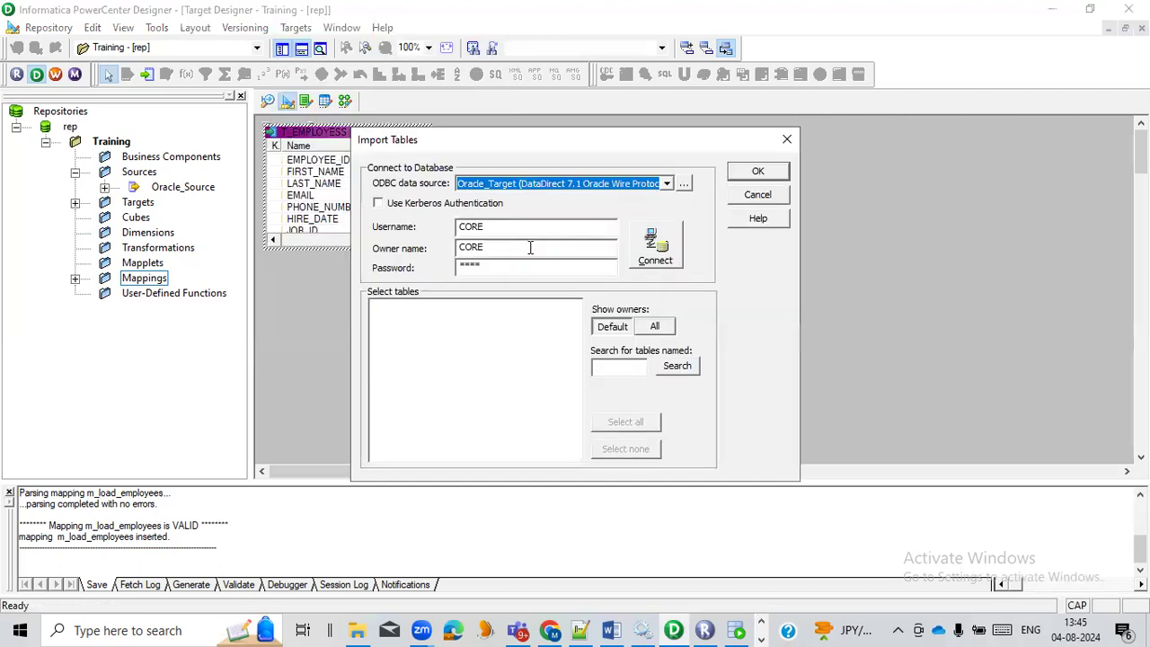
pyautogui.click(666, 247)
pyautogui.click(375, 307)
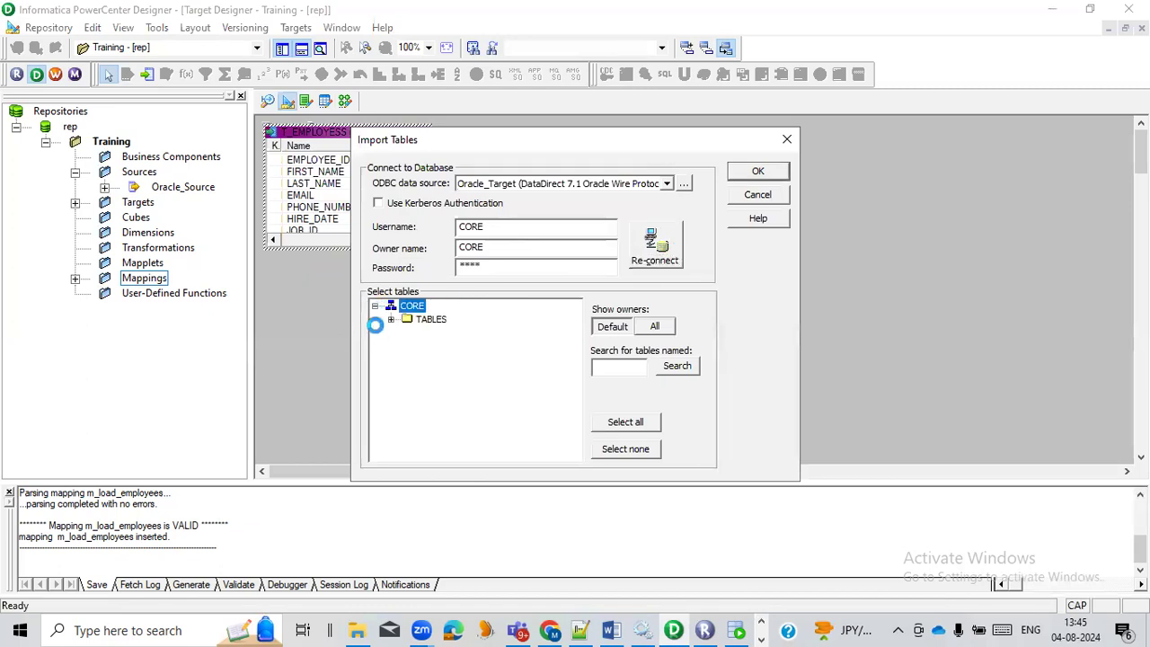
pyautogui.click(391, 319)
pyautogui.click(445, 346)
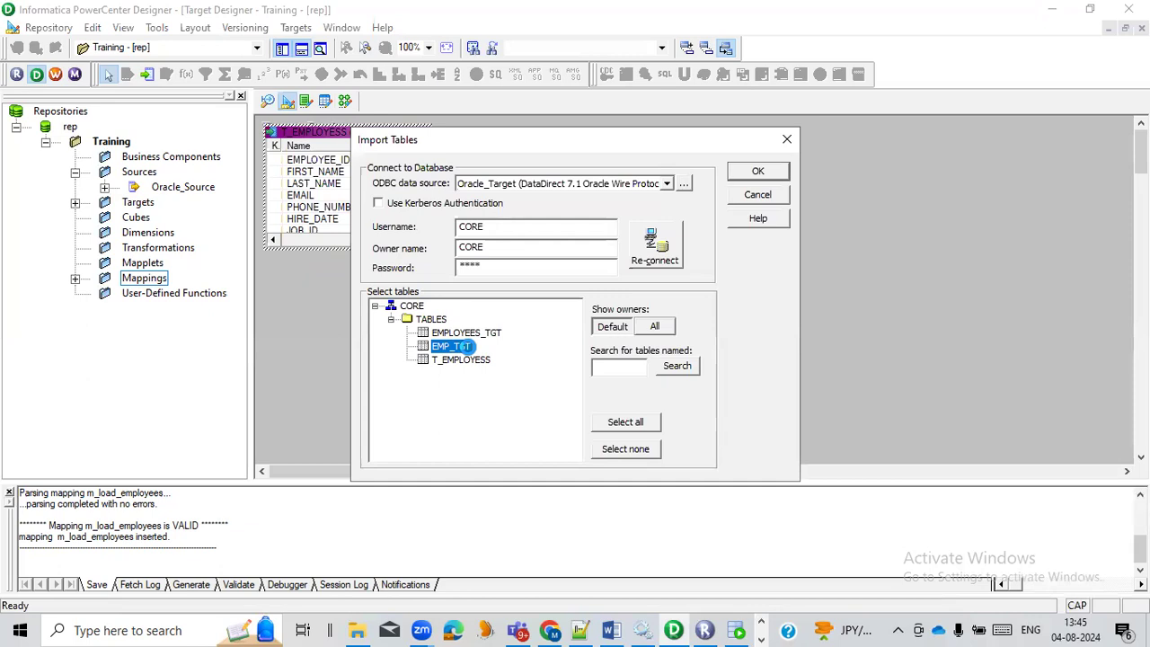
pyautogui.click(755, 171)
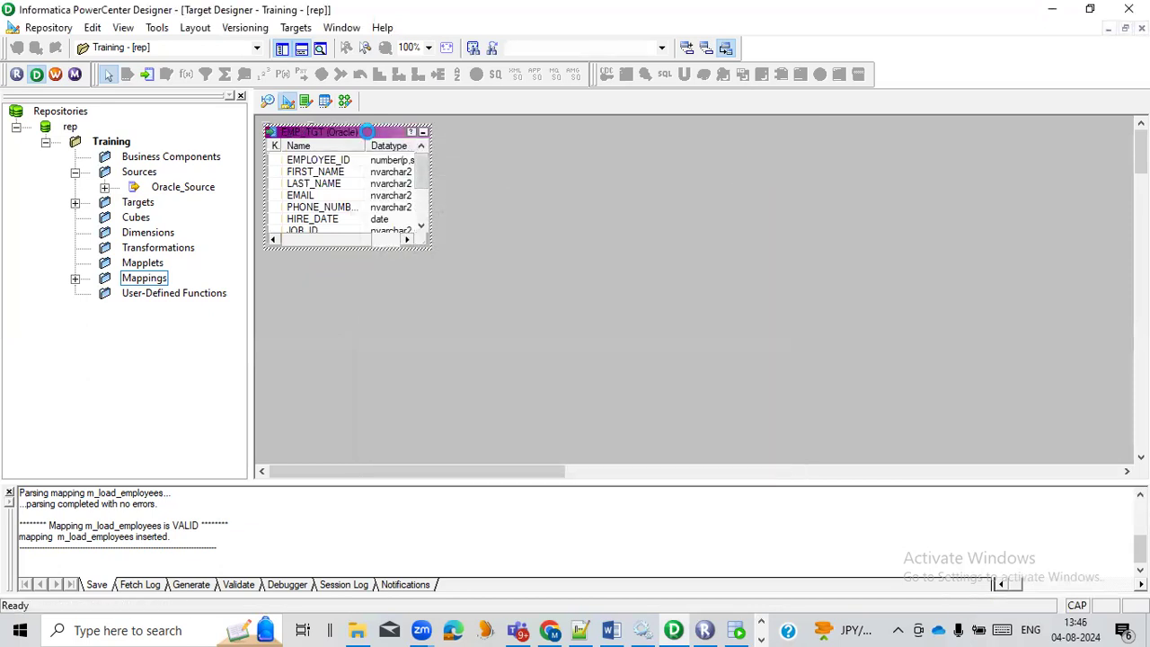
pyautogui.moveTo(368, 132); pyautogui.dragTo(610, 257)
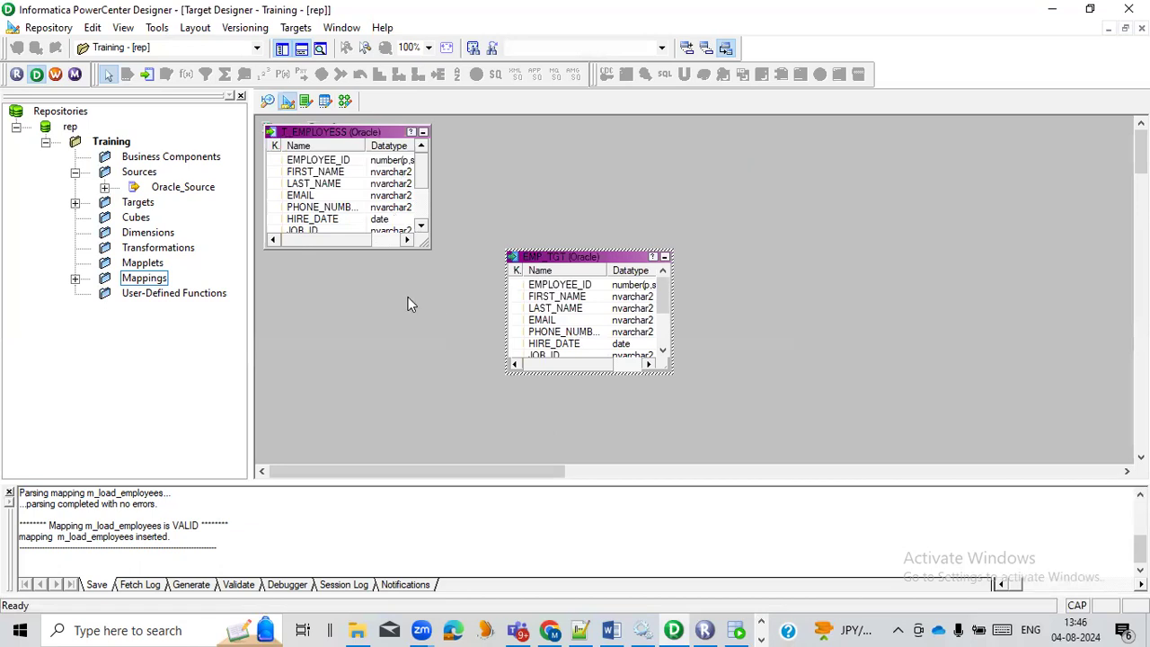
# Step: Clear the Target Designer workspace and place only the EMP_TGT target definition from the Training folder in it
pyautogui.rightClick(590, 176)
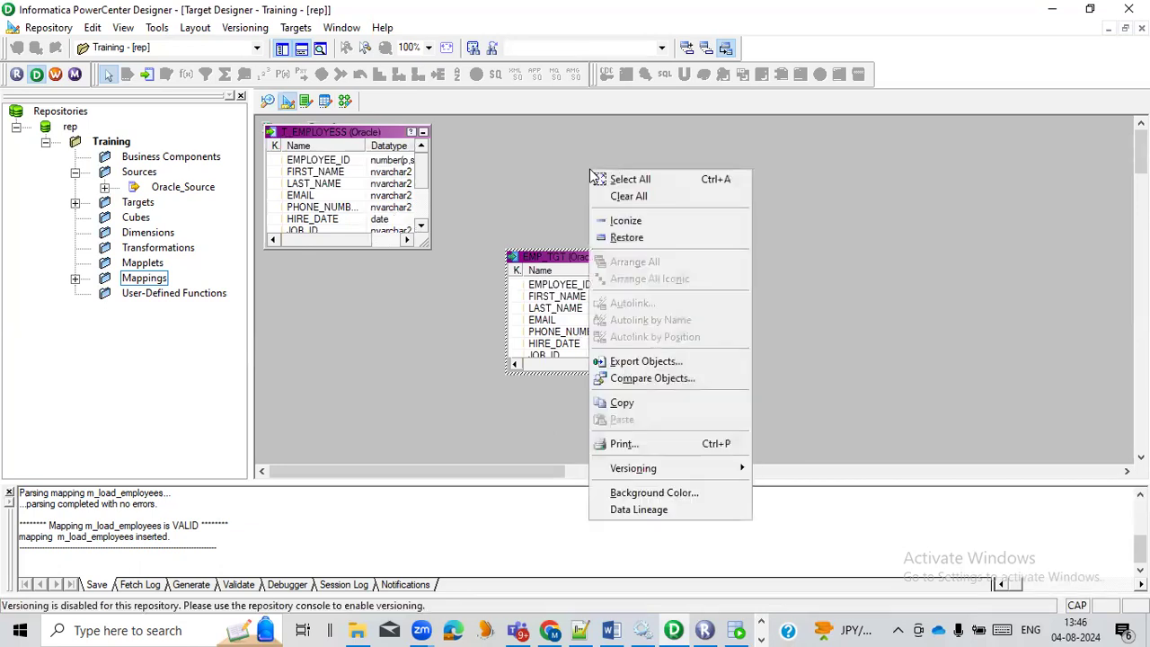
pyautogui.click(632, 196)
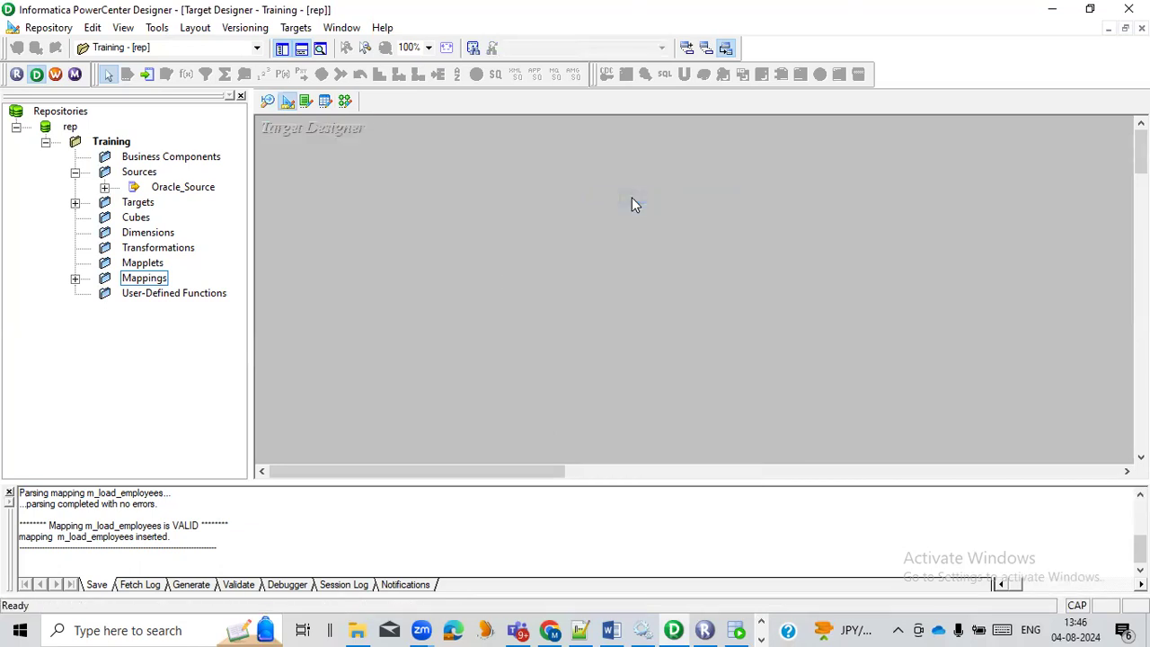
pyautogui.click(76, 203)
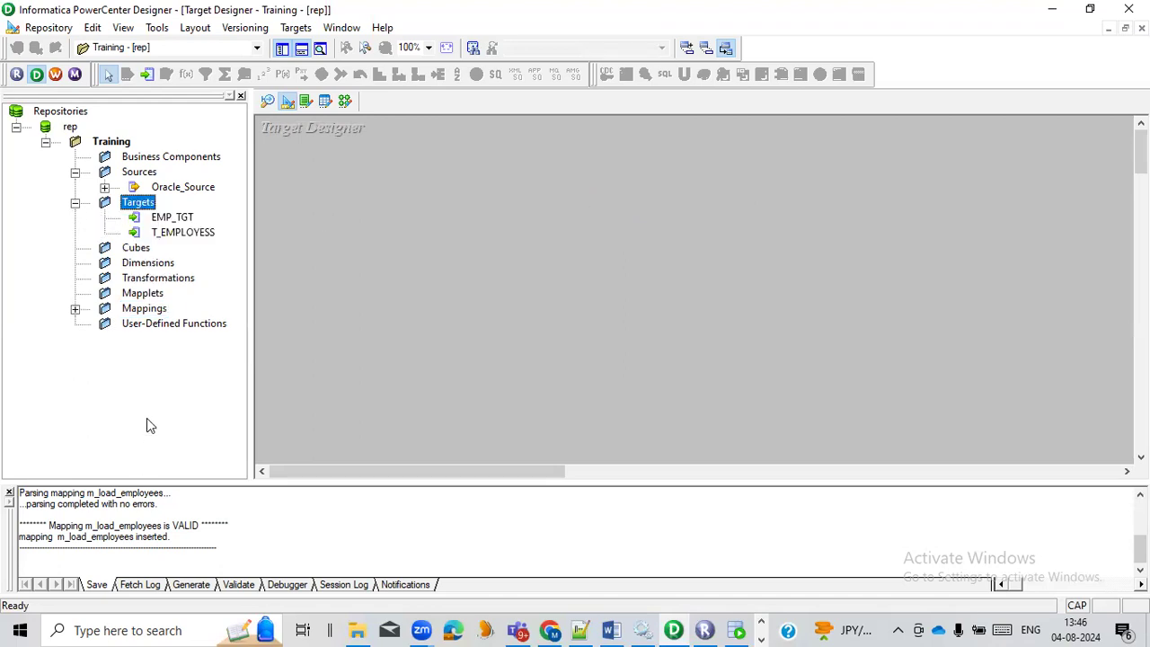
pyautogui.moveTo(172, 217); pyautogui.dragTo(713, 162)
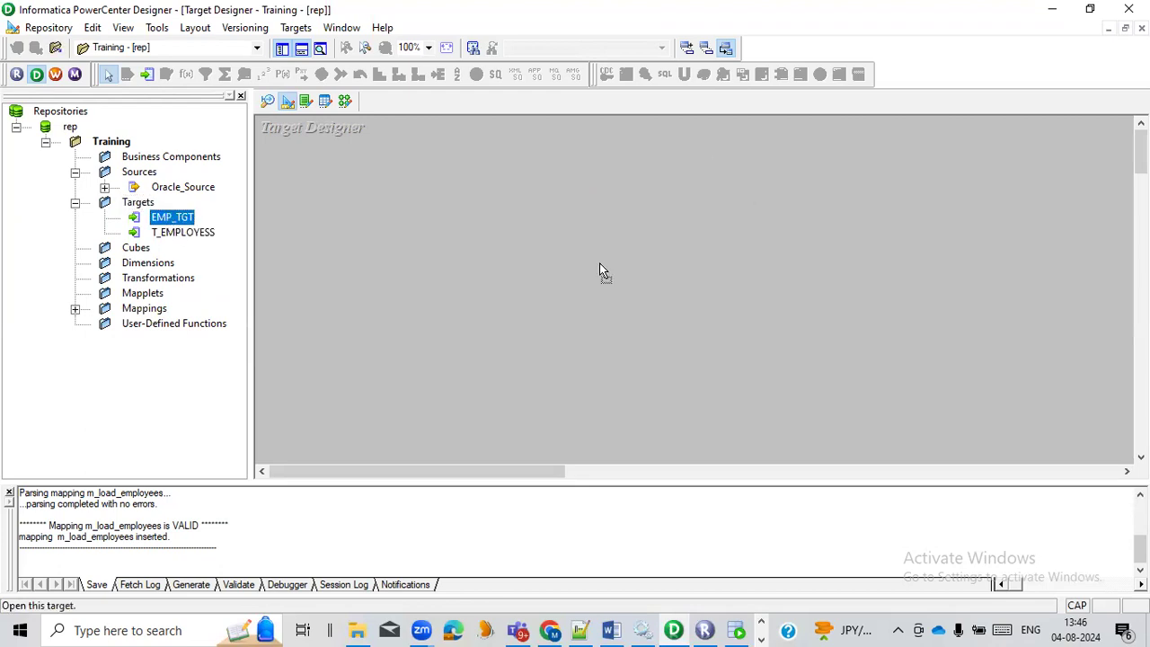
pyautogui.moveTo(602, 267); pyautogui.dragTo(601, 267)
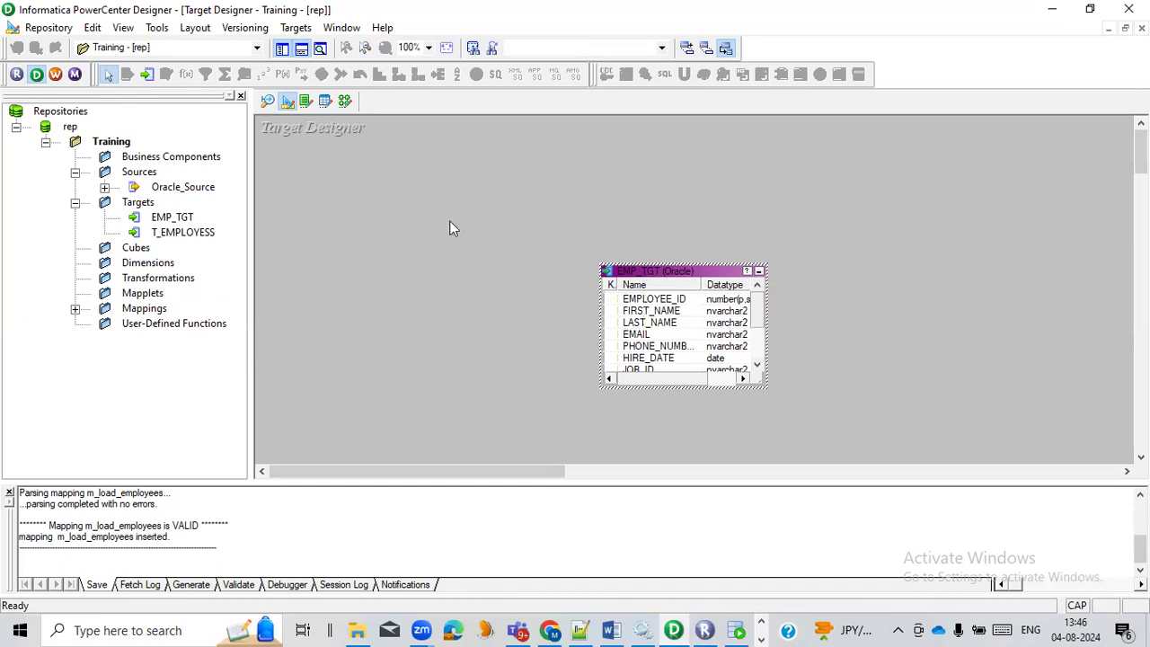
# Step: In the Mapping Designer, create a new mapping named m_load_emp
pyautogui.click(349, 104)
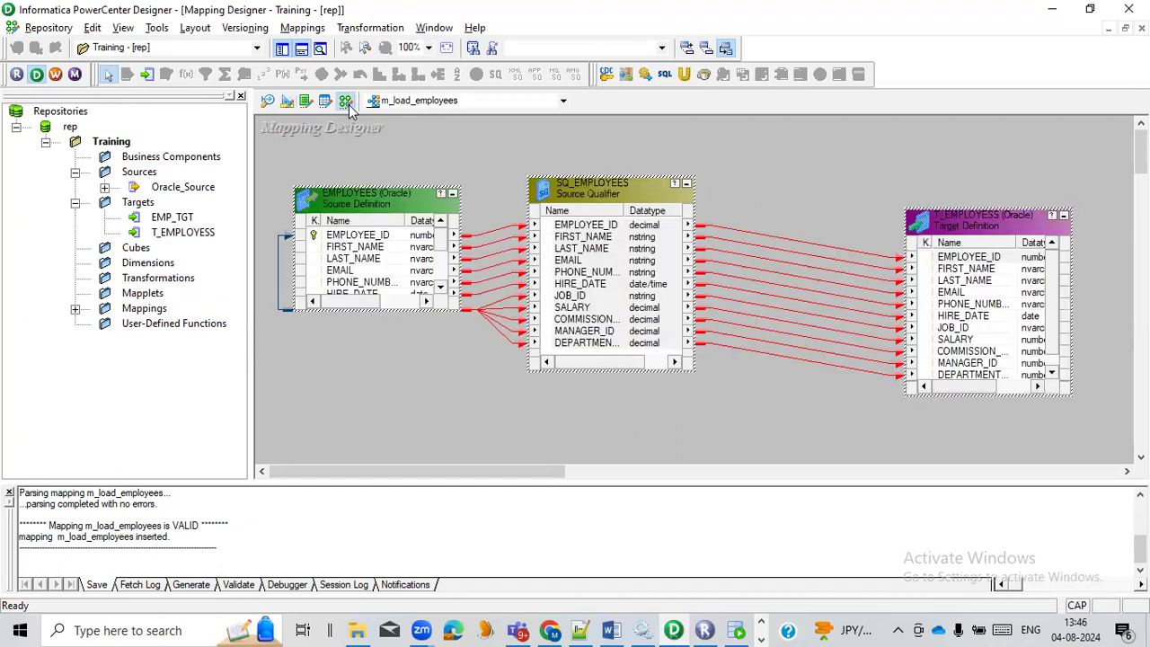
pyautogui.click(478, 449)
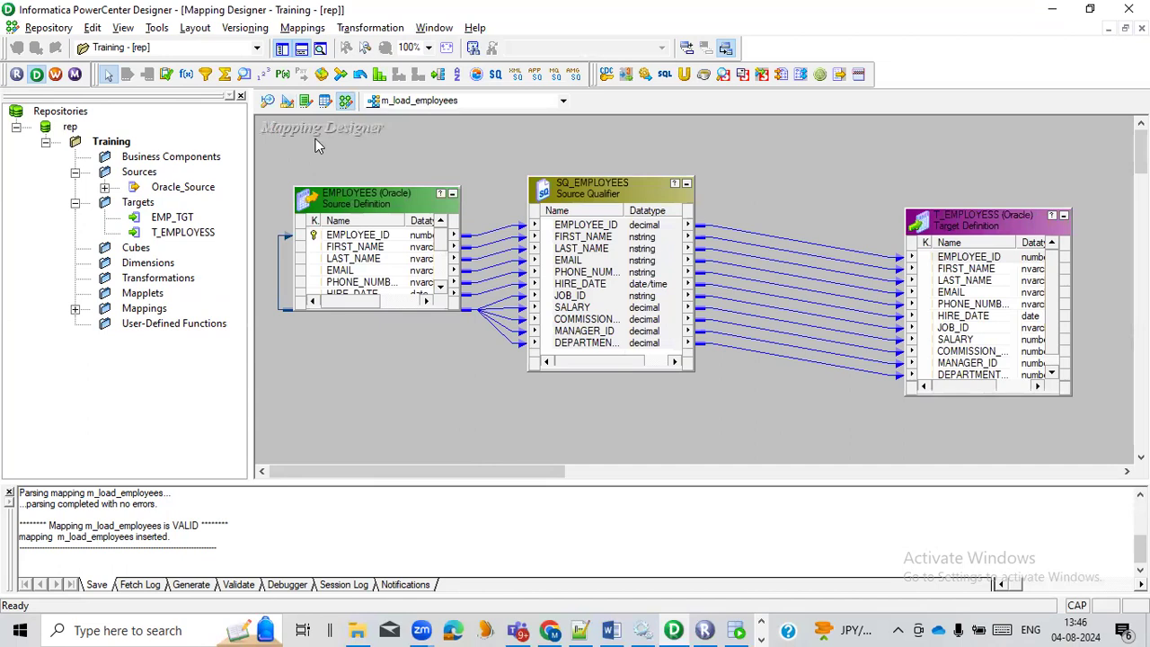
pyautogui.click(301, 28)
pyautogui.click(297, 48)
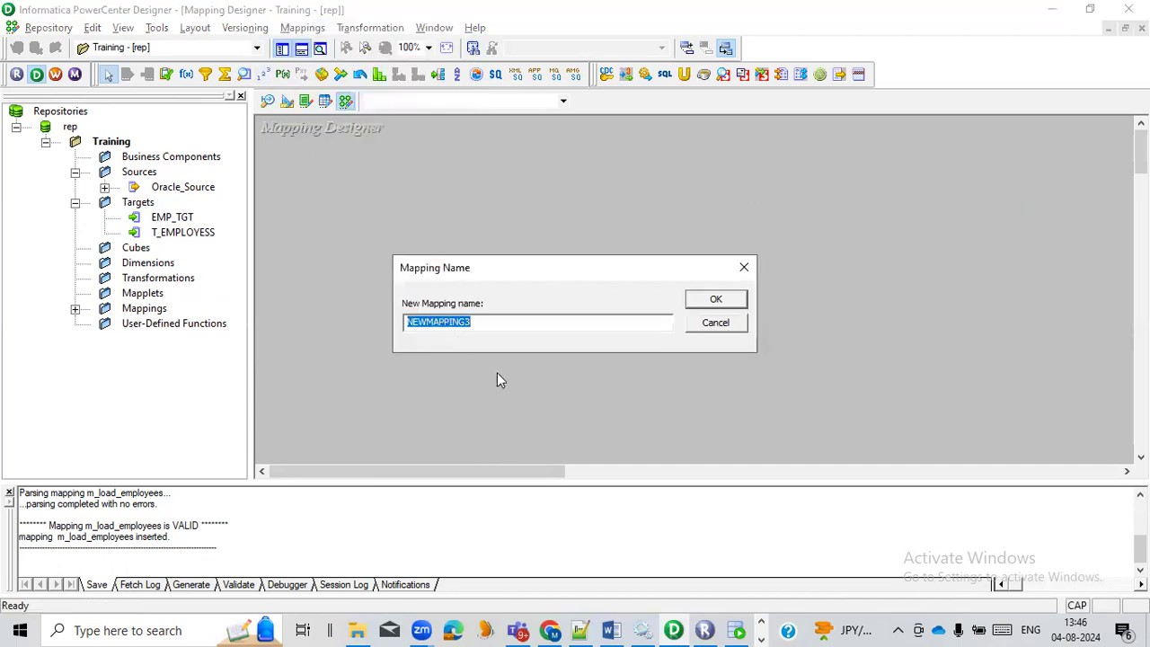
pyautogui.write('M')
pyautogui.press('BackSpace')
pyautogui.write('m')
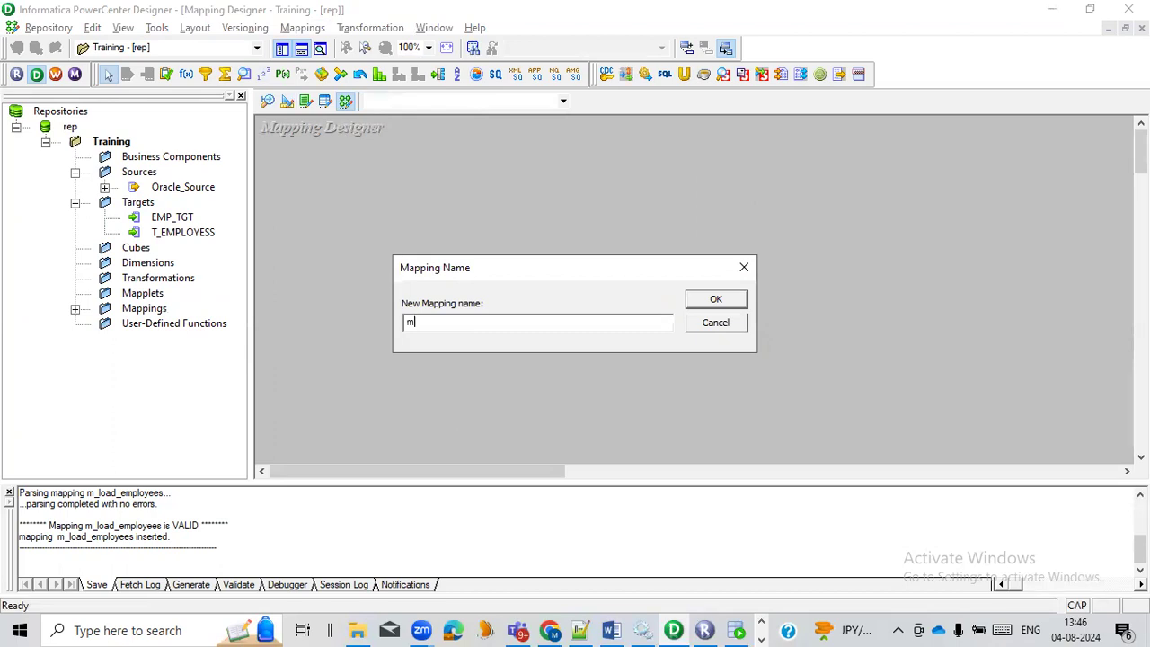
pyautogui.write('_')
pyautogui.write('ad_emp')
pyautogui.moveTo(416, 324); pyautogui.dragTo(444, 322)
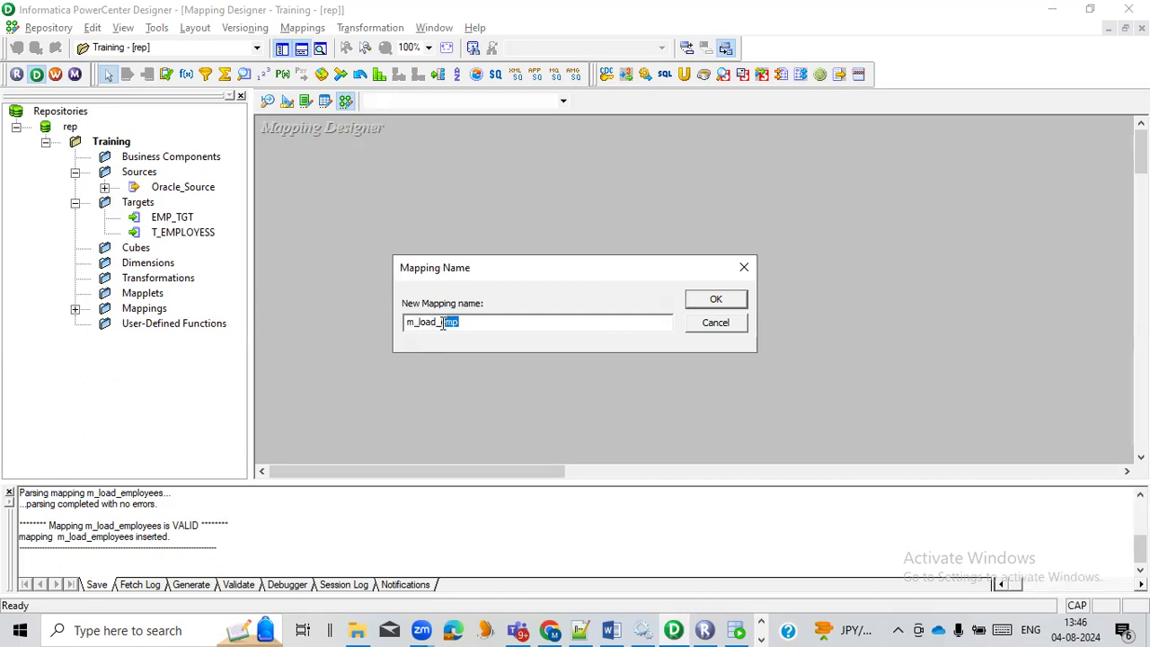
pyautogui.click(709, 305)
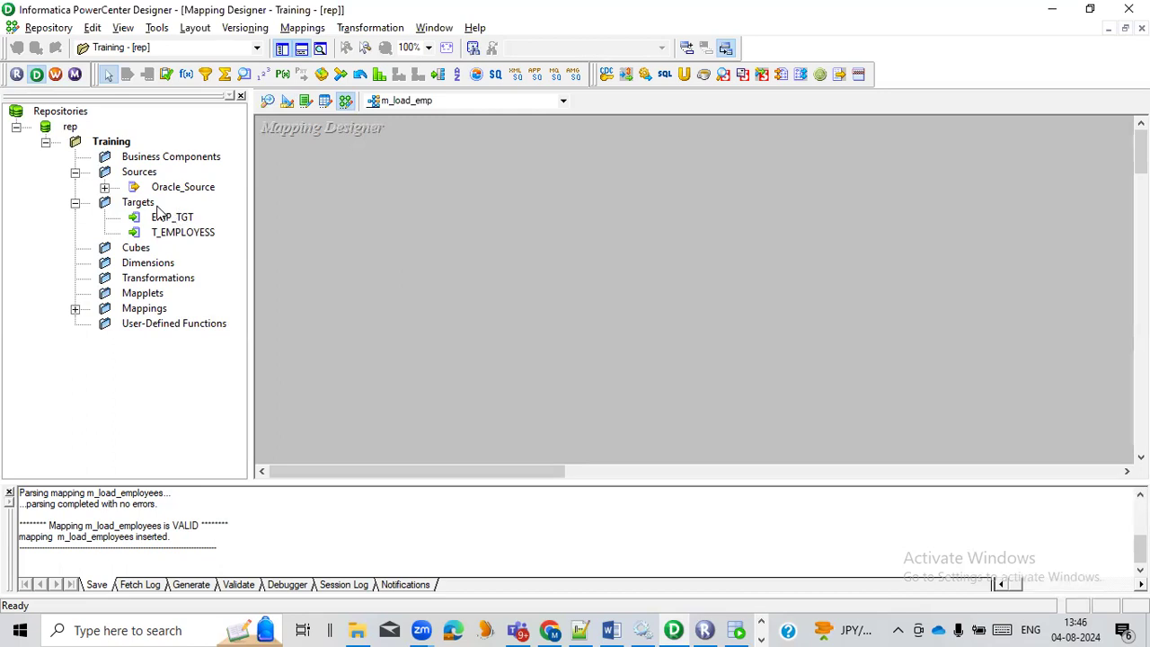
# Step: Add the EMPLOYEES source from Oracle_Source to the mapping and move its source qualifier clear of the source definition
pyautogui.click(104, 188)
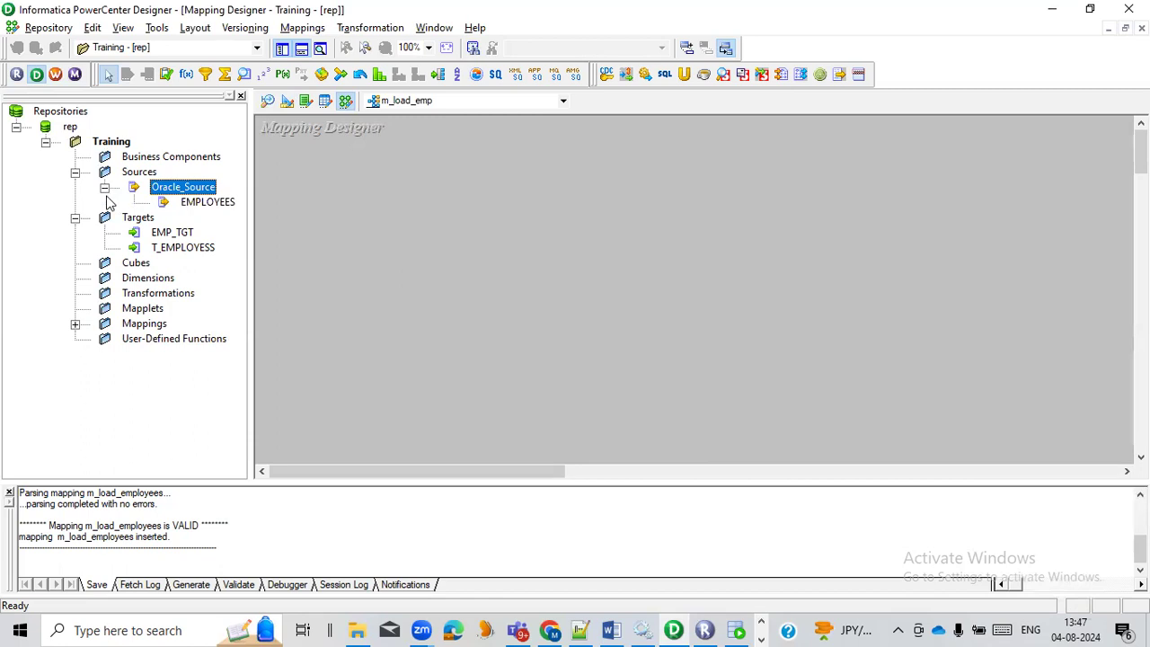
pyautogui.click(197, 207)
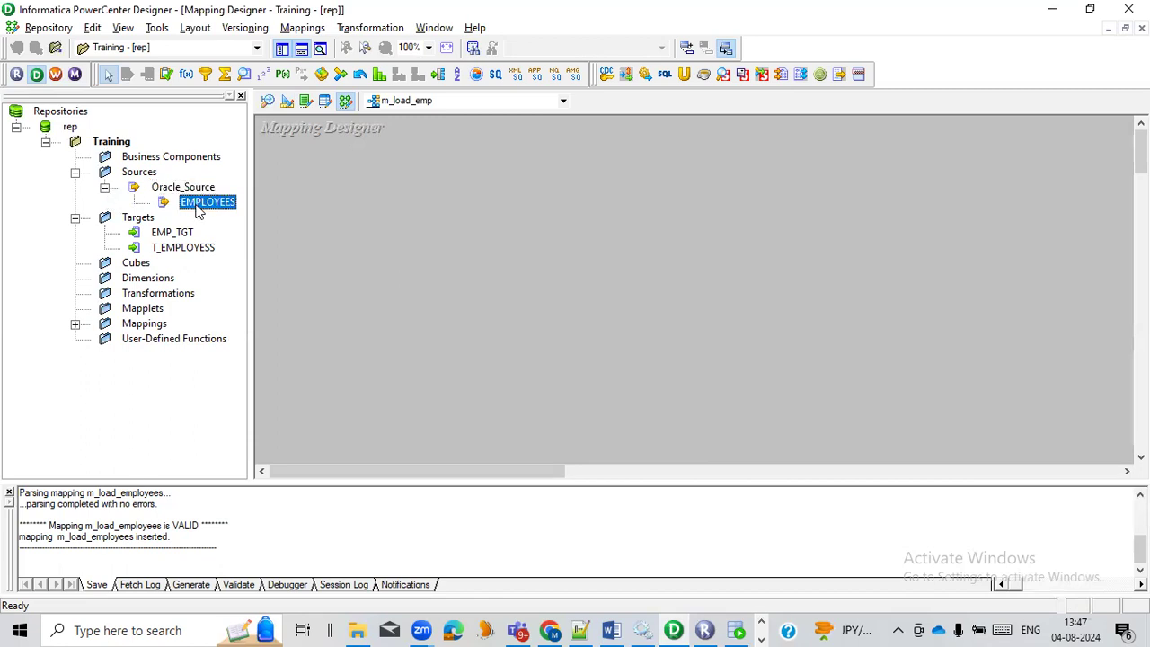
pyautogui.moveTo(197, 207); pyautogui.dragTo(305, 204)
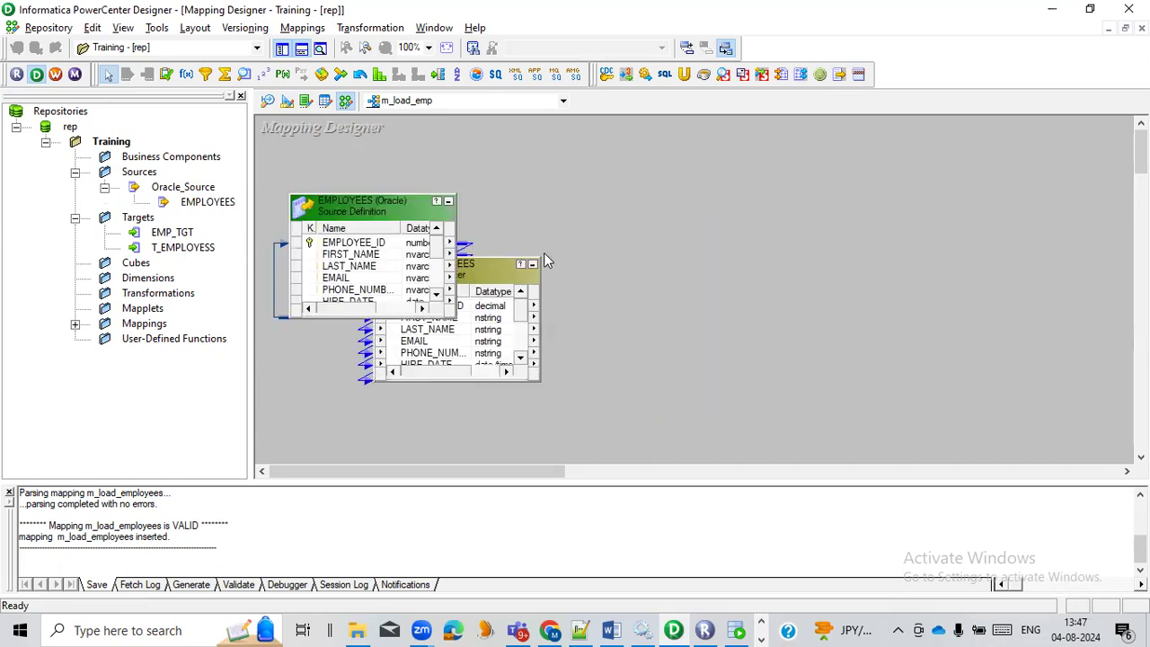
pyautogui.moveTo(507, 282); pyautogui.dragTo(657, 239)
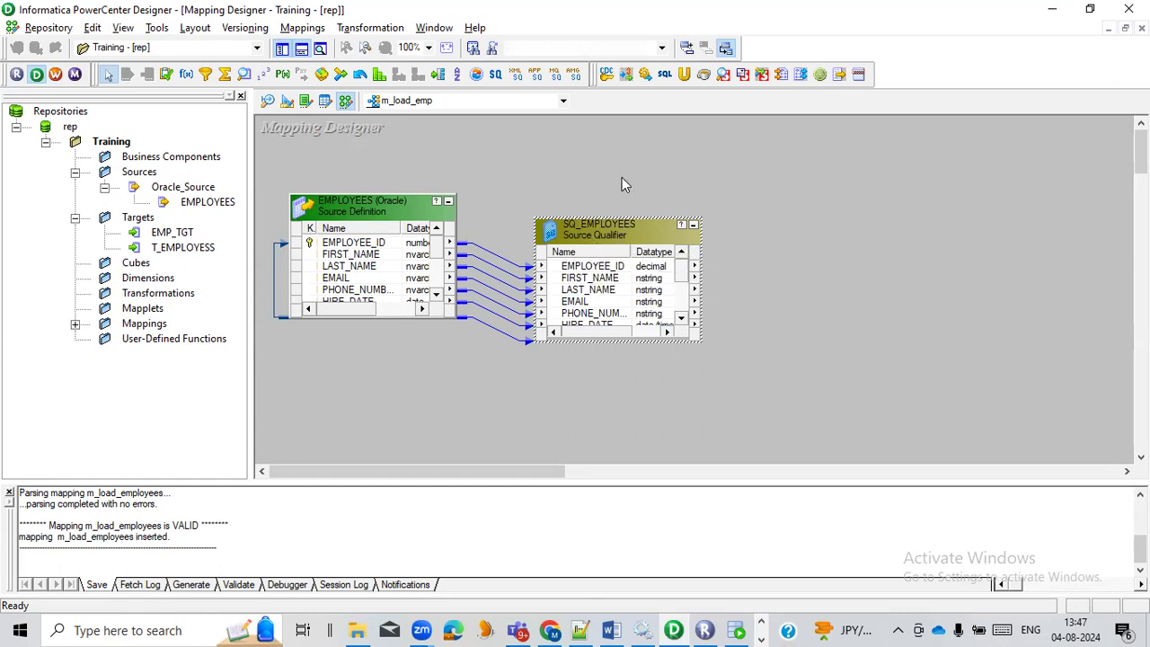
pyautogui.click(366, 222)
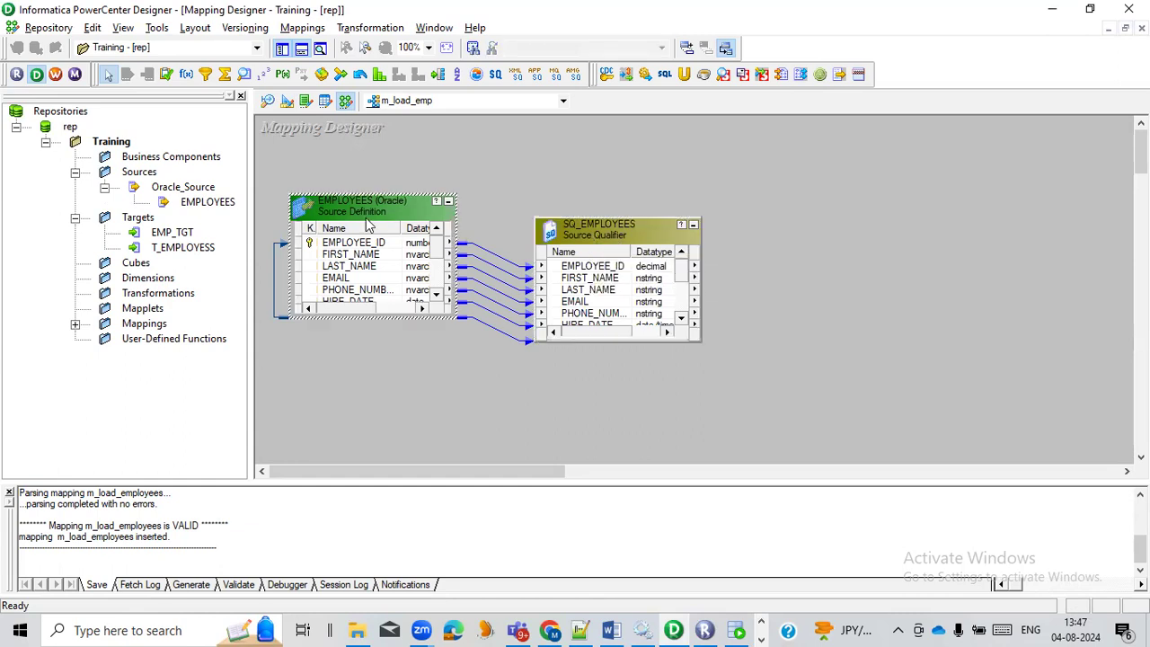
pyautogui.click(617, 239)
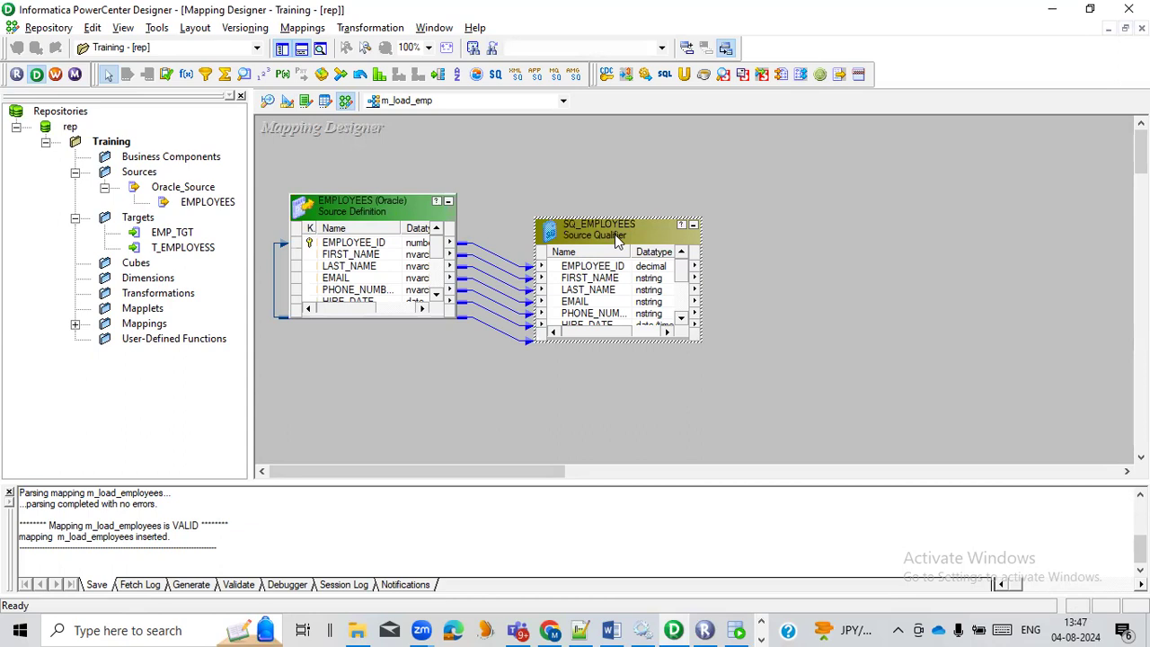
# Step: Add the EMP_TGT target to the mapping and enlarge both it and SQ_EMPLOYEES to show all their ports
pyautogui.click(182, 249)
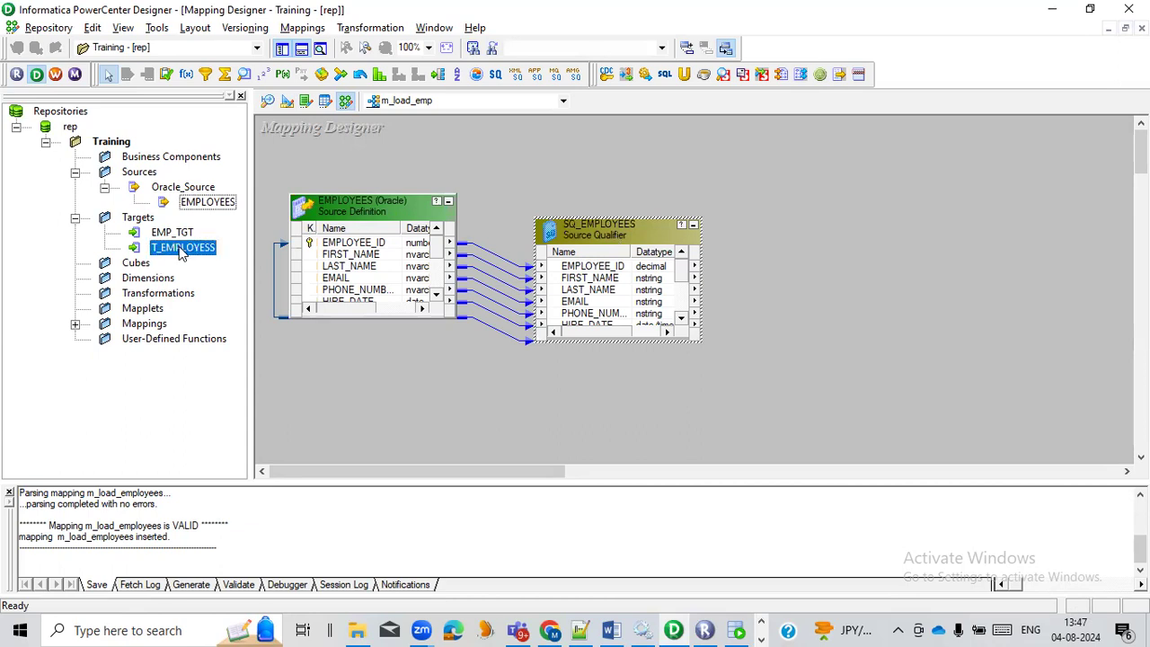
pyautogui.click(175, 234)
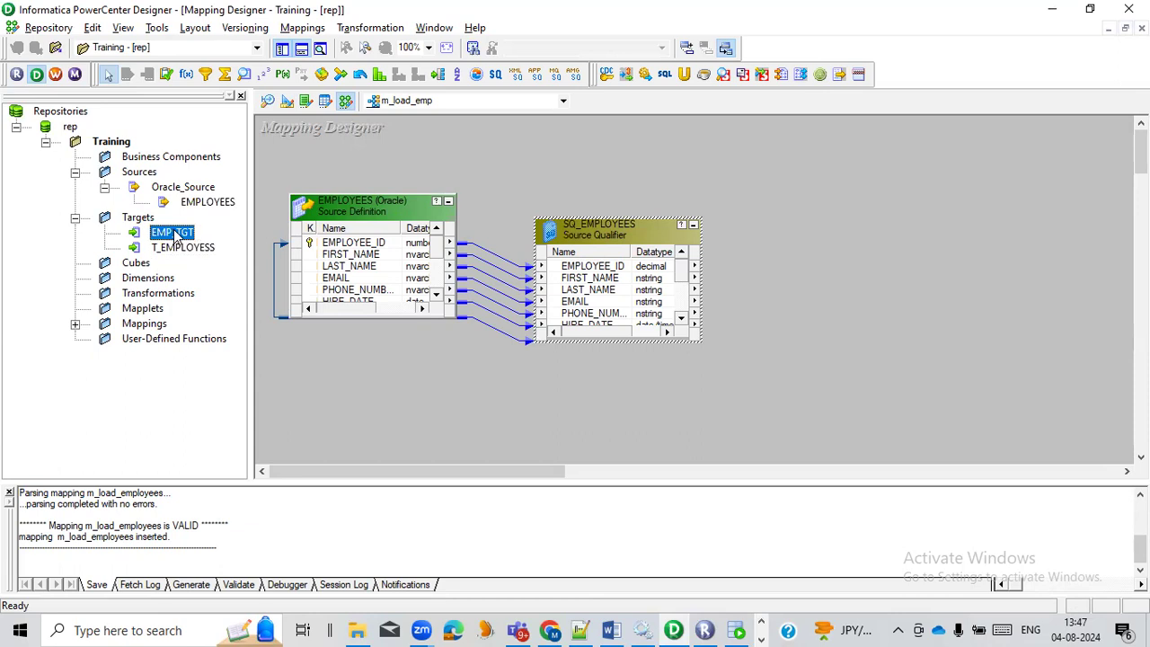
pyautogui.moveTo(176, 234); pyautogui.dragTo(975, 207)
pyautogui.moveTo(906, 257); pyautogui.dragTo(972, 180)
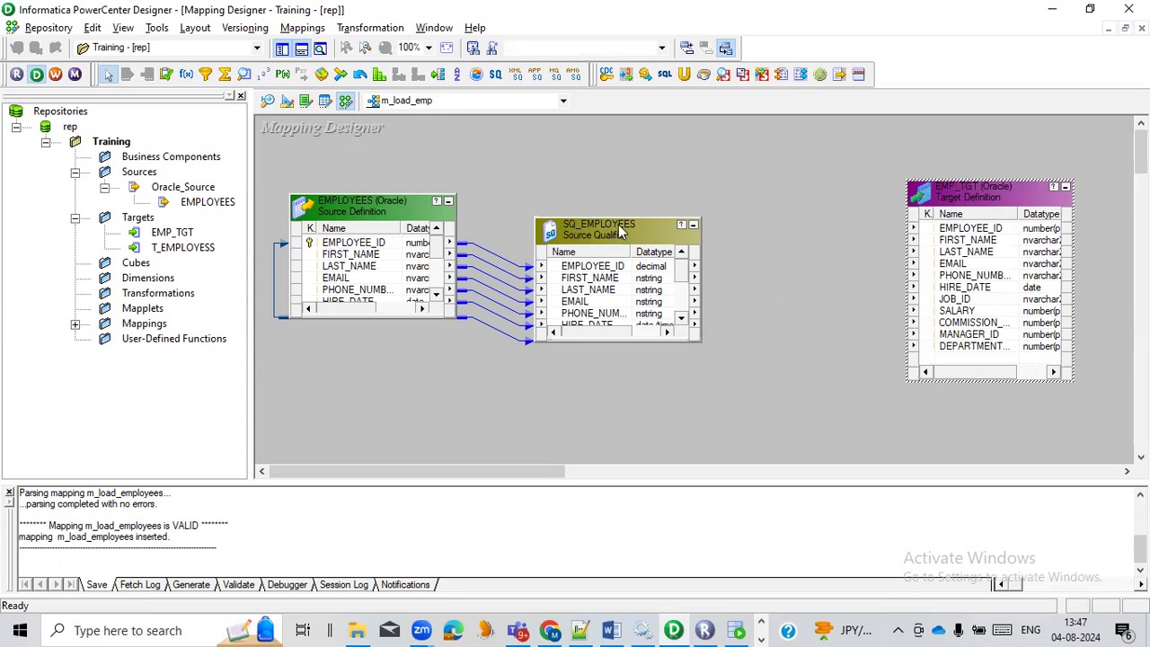
pyautogui.moveTo(616, 216); pyautogui.dragTo(617, 153)
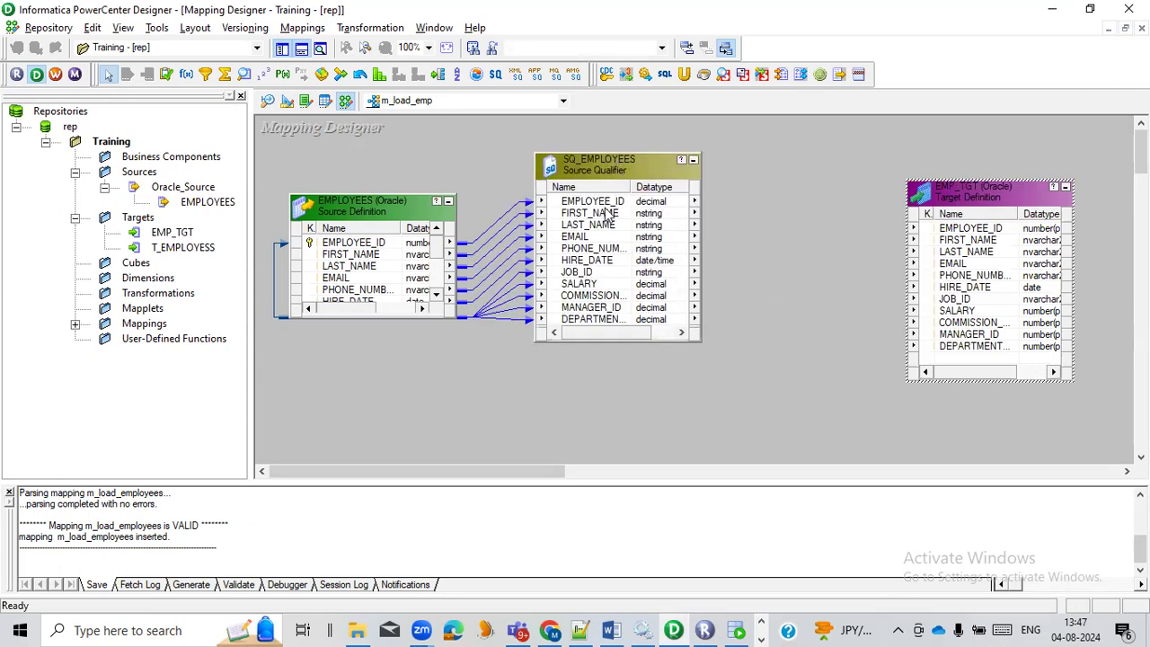
# Step: Link EMPLOYEE_ID and FIRST_NAME individually from SQ_EMPLOYEES to EMP_TGT, and delete both links
pyautogui.click(606, 205)
pyautogui.moveTo(577, 205); pyautogui.dragTo(951, 230)
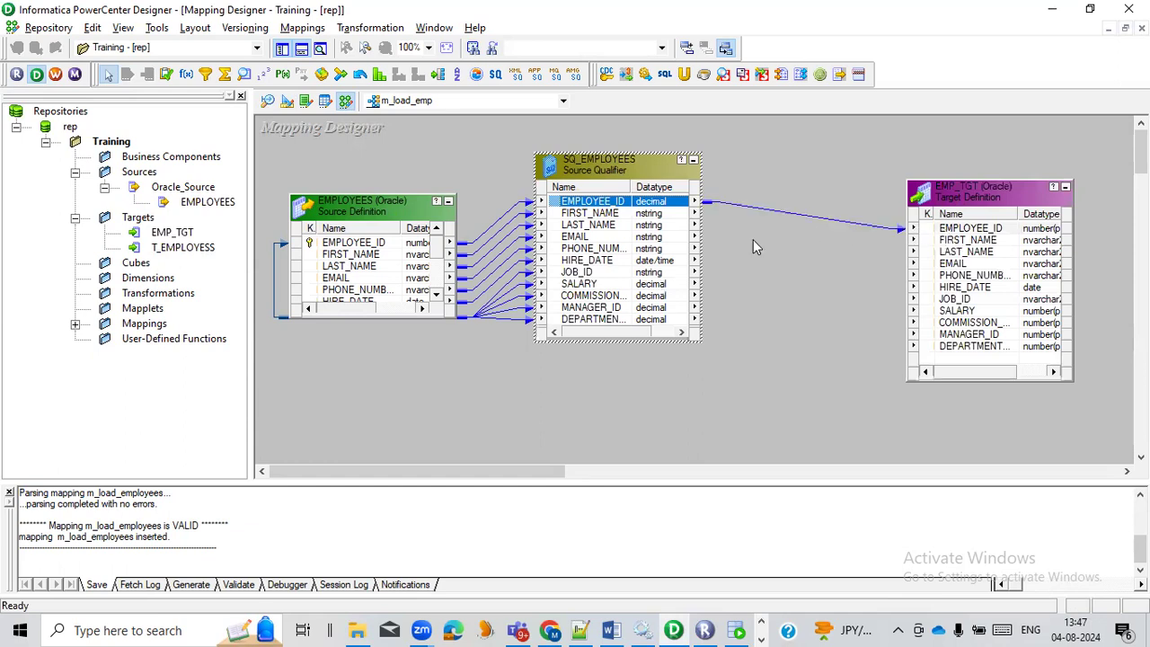
pyautogui.click(593, 216)
pyautogui.moveTo(593, 220); pyautogui.dragTo(951, 240)
pyautogui.moveTo(800, 195); pyautogui.dragTo(790, 260)
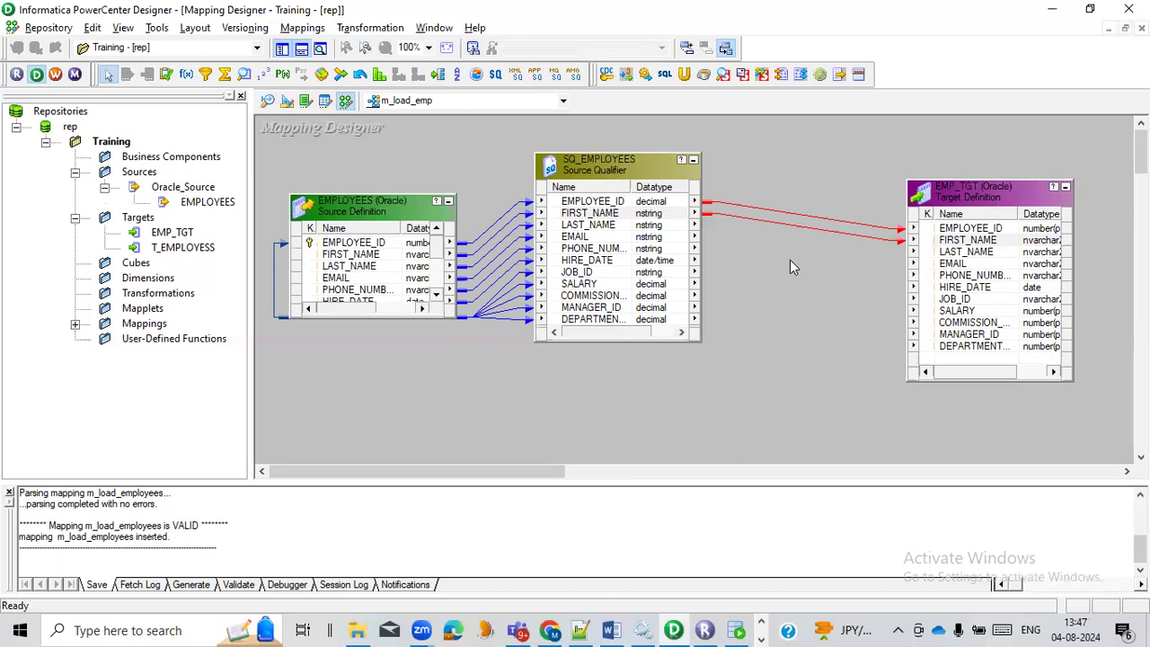
pyautogui.press('Delete')
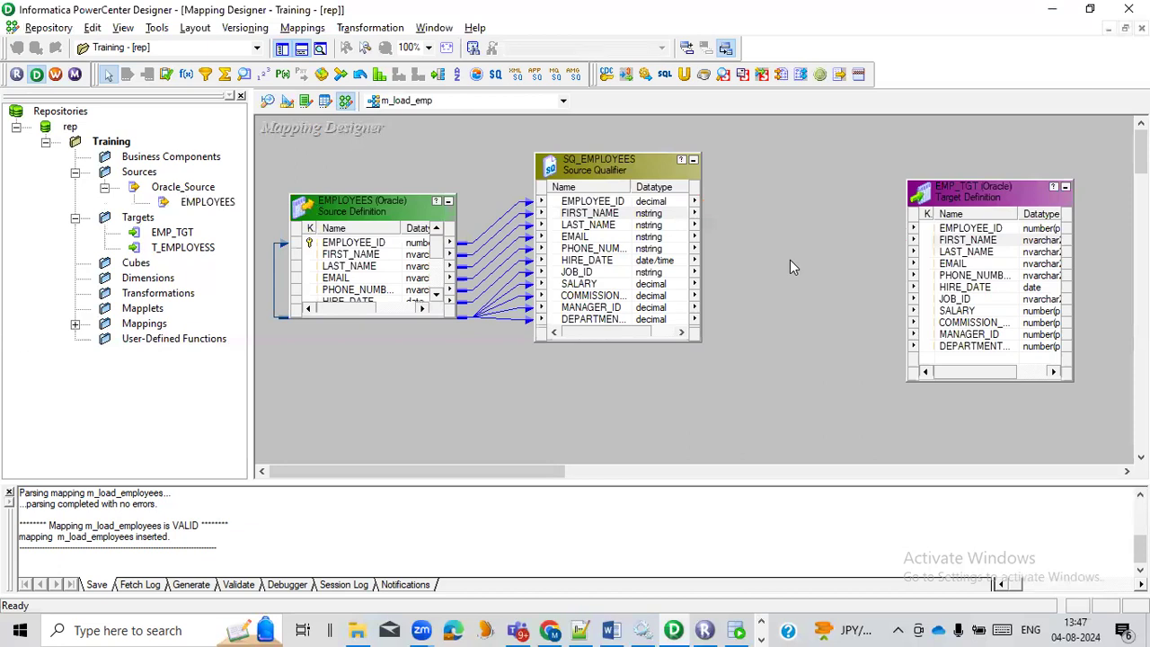
# Step: Link all SQ_EMPLOYEES ports at once to the matching EMP_TGT columns, starting at EMPLOYEE_ID
pyautogui.rightClick(595, 209)
pyautogui.click(634, 216)
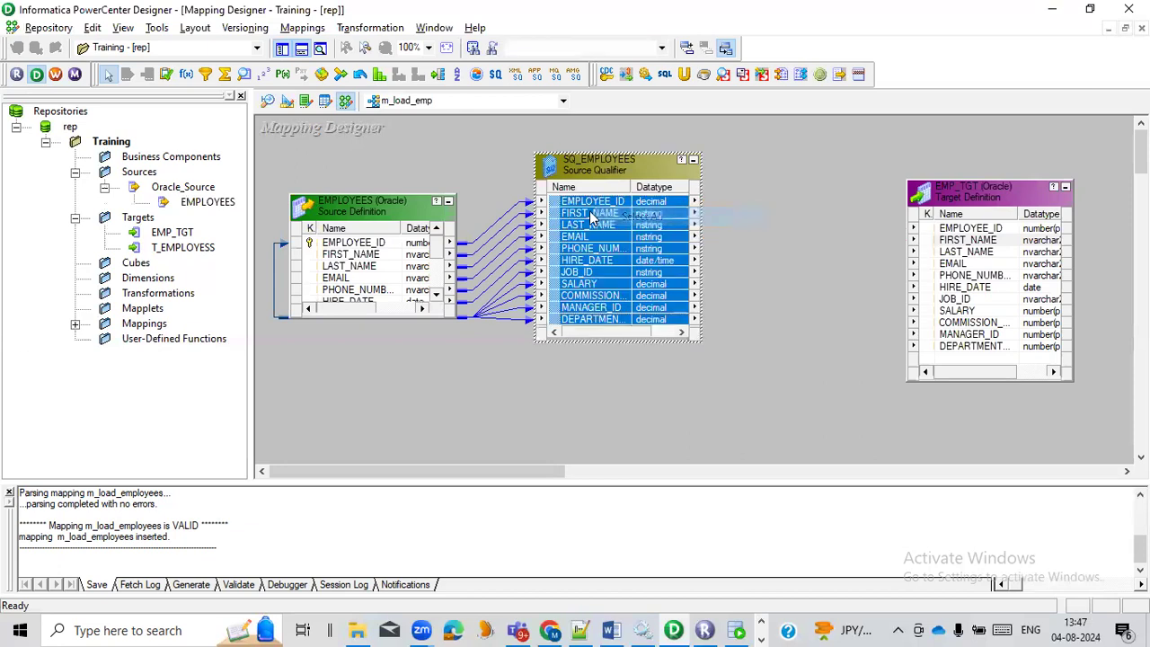
pyautogui.moveTo(557, 209); pyautogui.dragTo(974, 230)
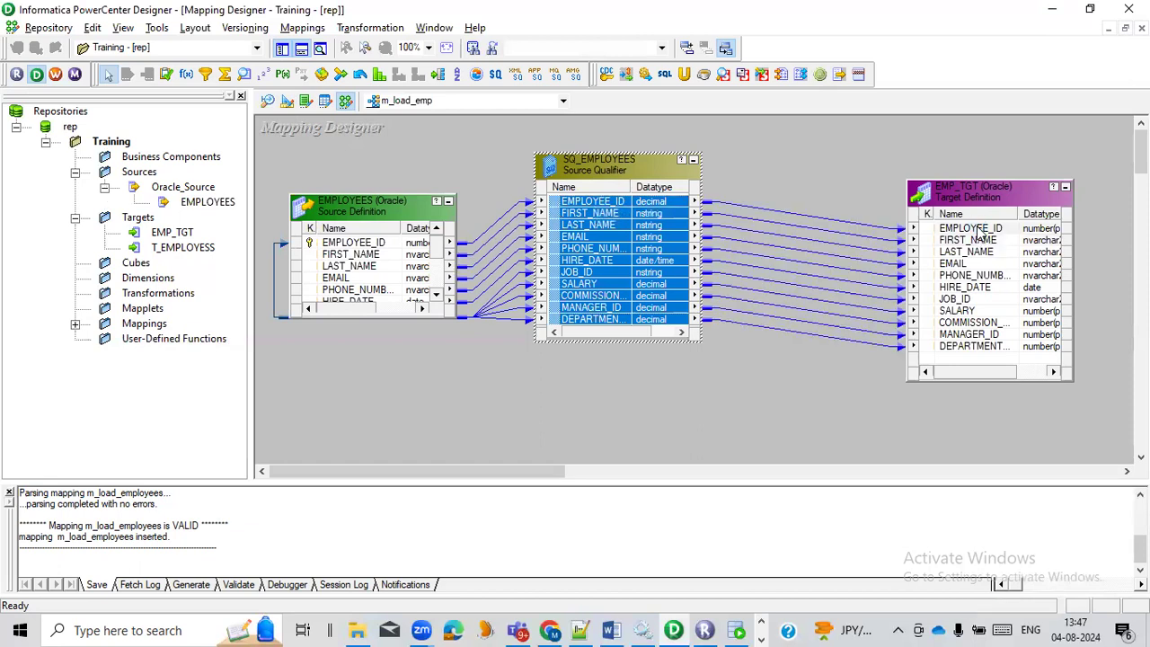
pyautogui.click(699, 444)
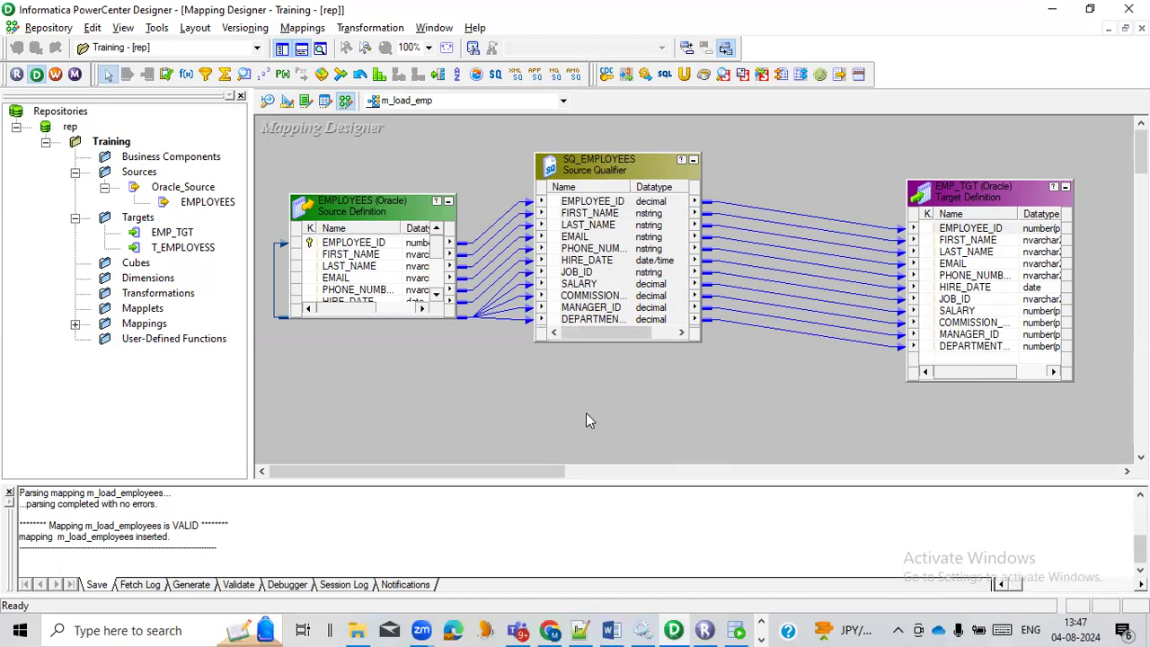
# Step: Validate the m_load_emp mapping and save it to the repository
pyautogui.click(289, 30)
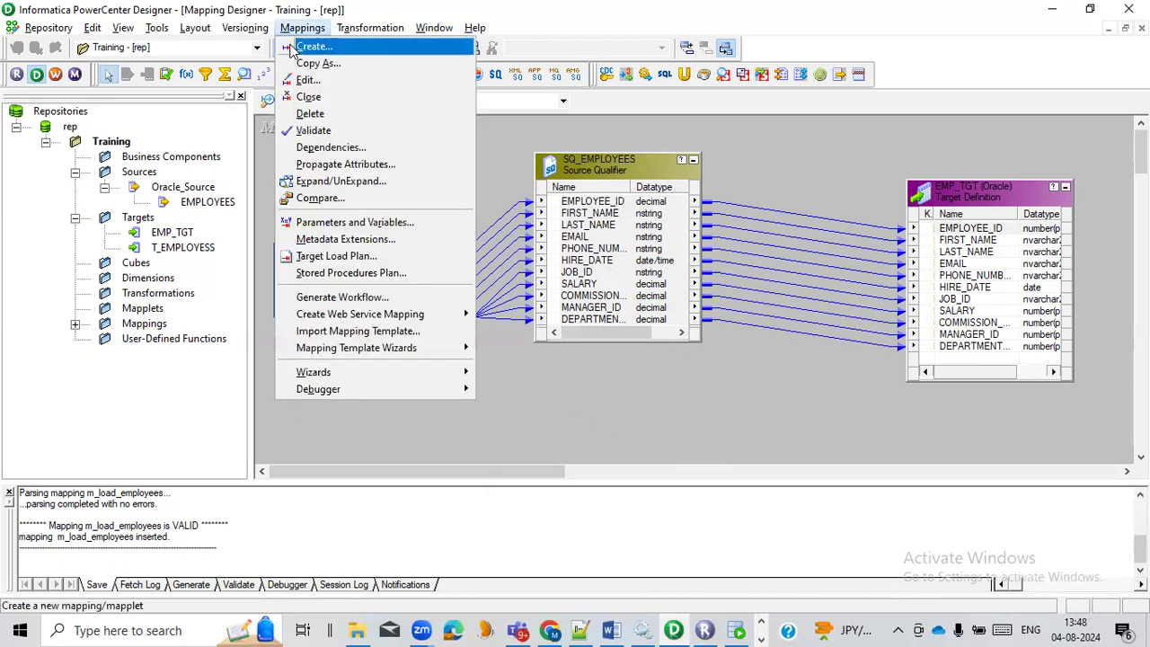
pyautogui.click(313, 131)
pyautogui.moveTo(203, 558); pyautogui.dragTo(38, 557)
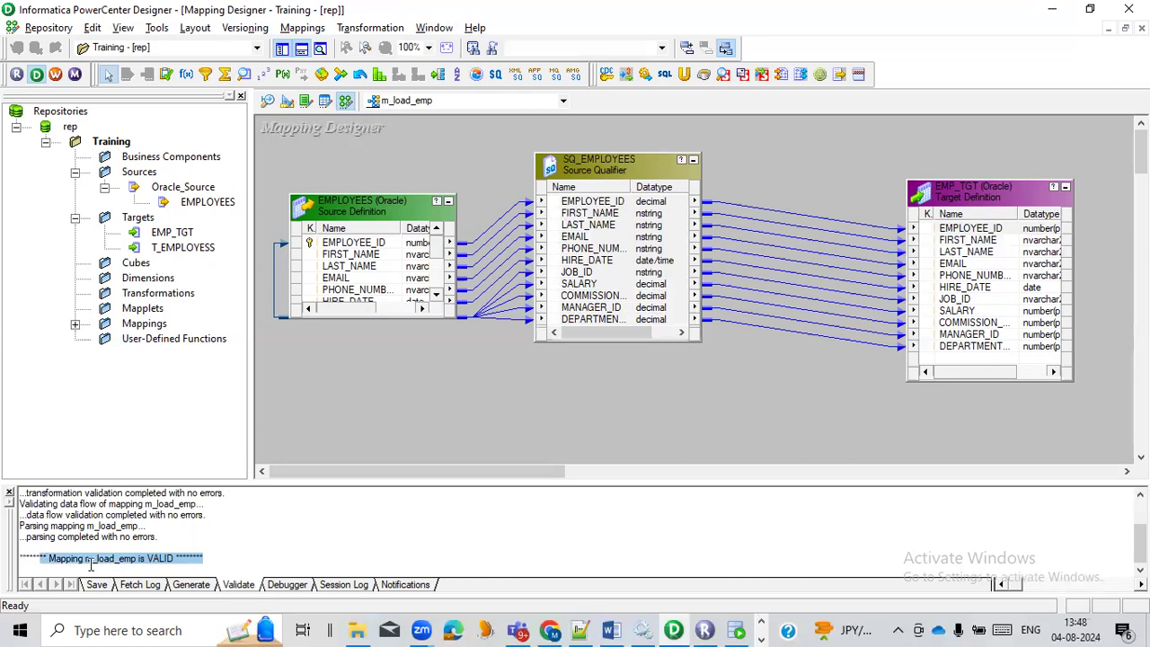
pyautogui.click(503, 393)
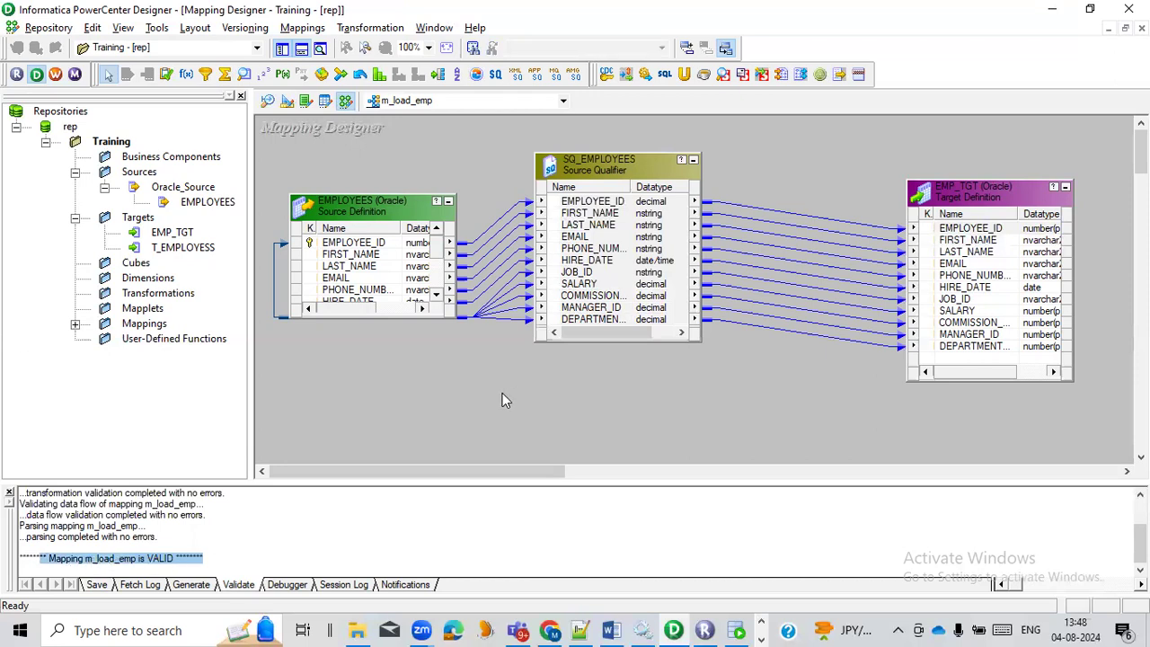
pyautogui.hotkey('ctrl', 's')
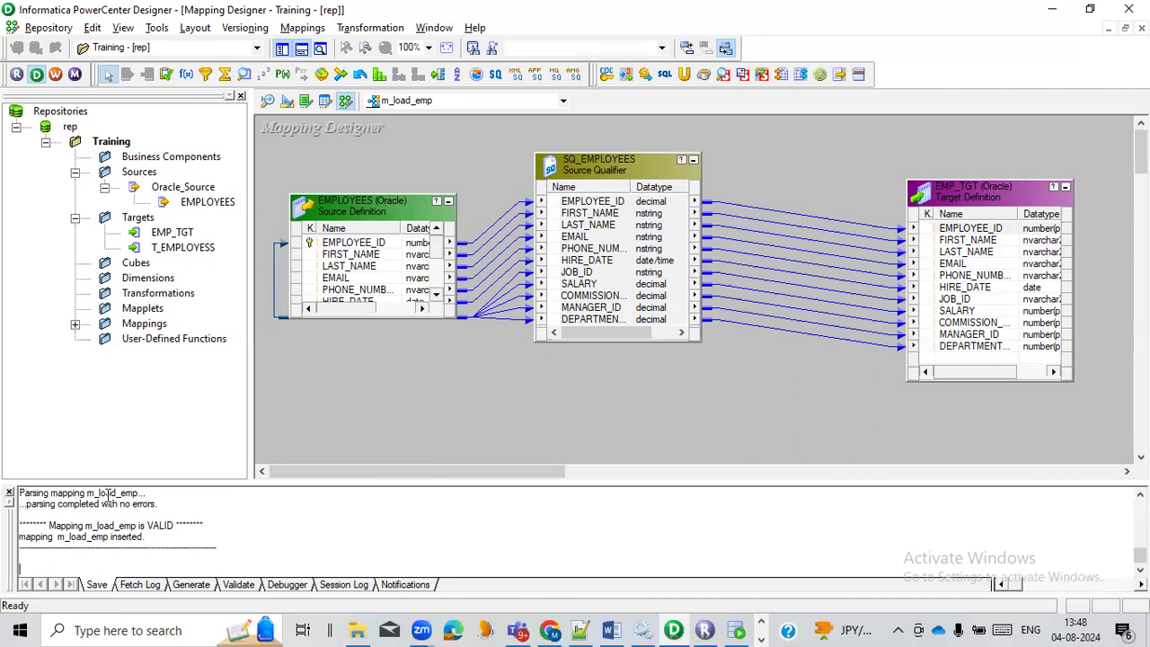
# Step: Switch to Workflow Manager and create a reusable session named s_load_emp in Task Developer, associated with the m_load_emp mapping
pyautogui.click(55, 75)
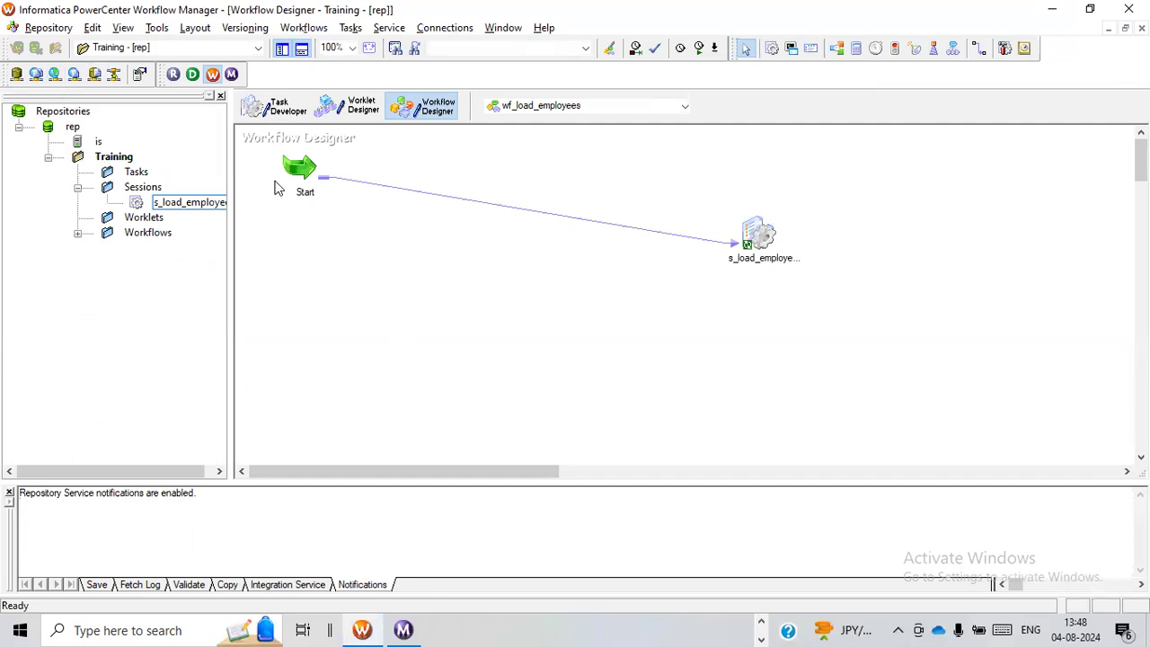
pyautogui.click(296, 119)
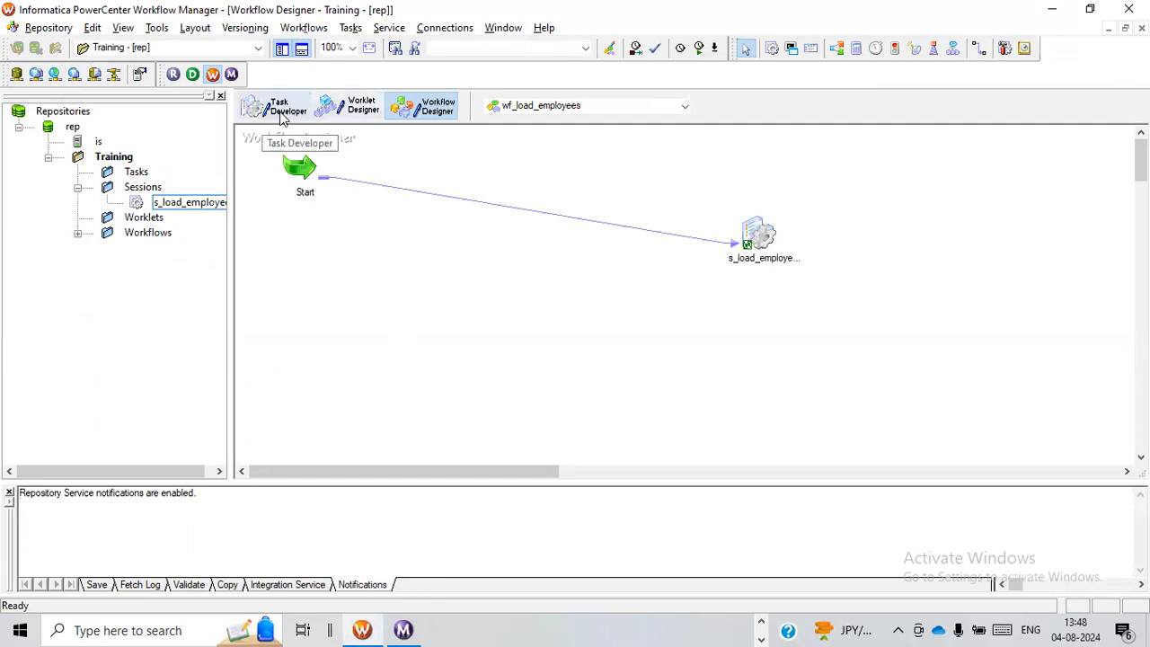
pyautogui.click(351, 325)
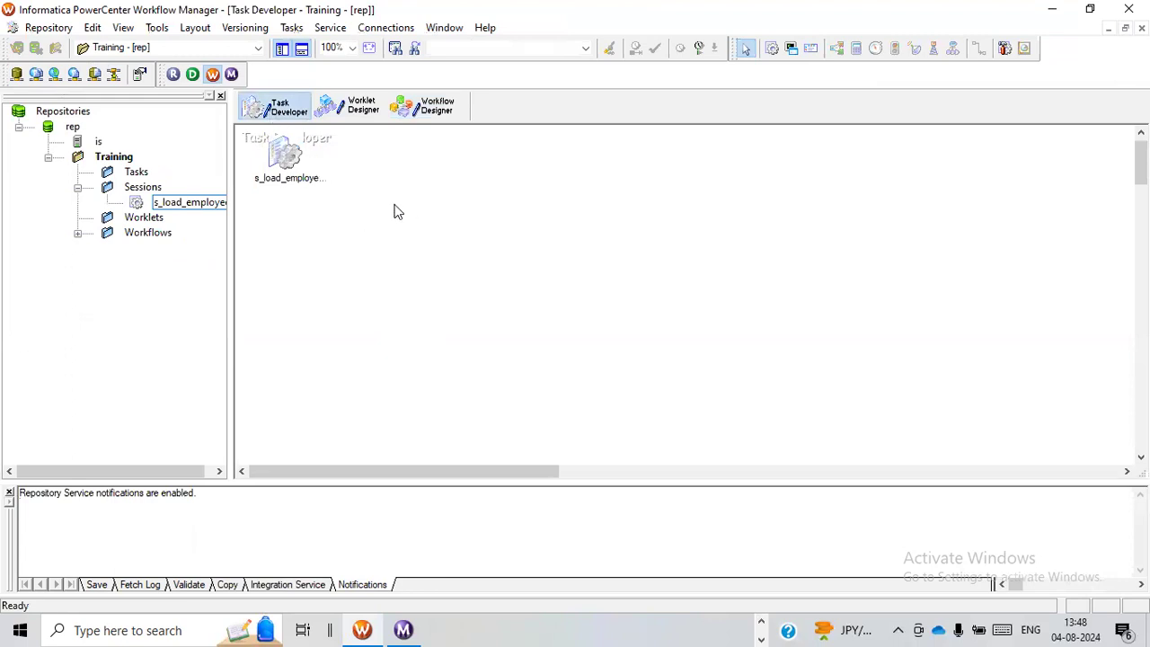
pyautogui.click(289, 29)
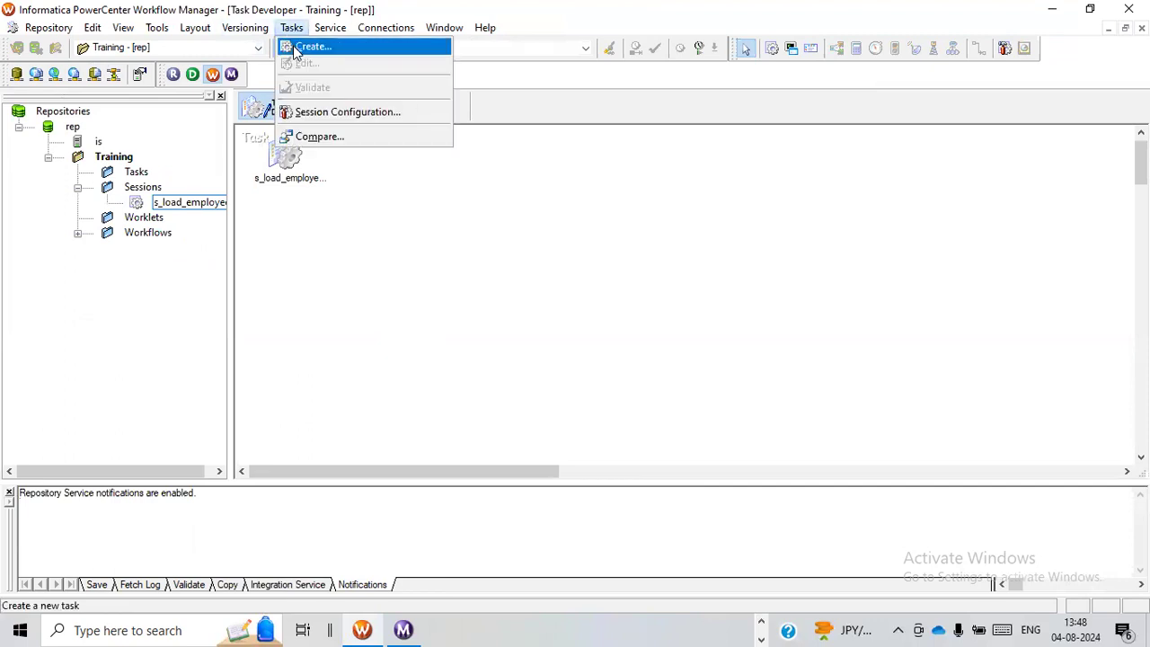
pyautogui.click(305, 46)
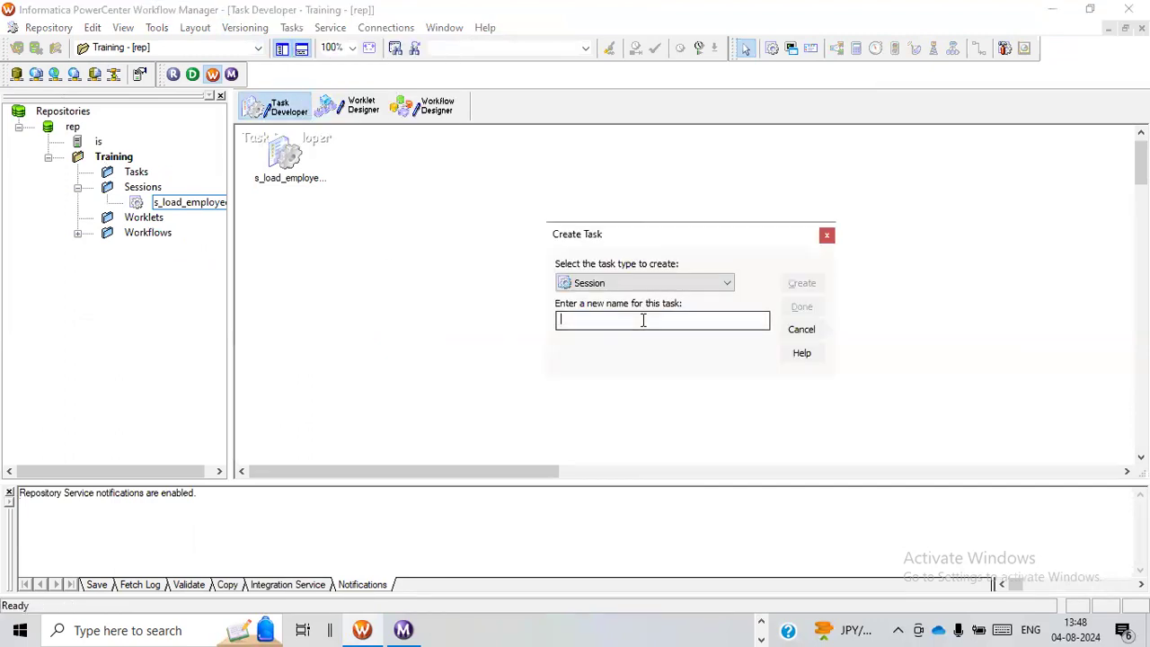
pyautogui.write('s_m')
pyautogui.press('BackSpace')
pyautogui.write('load_emp')
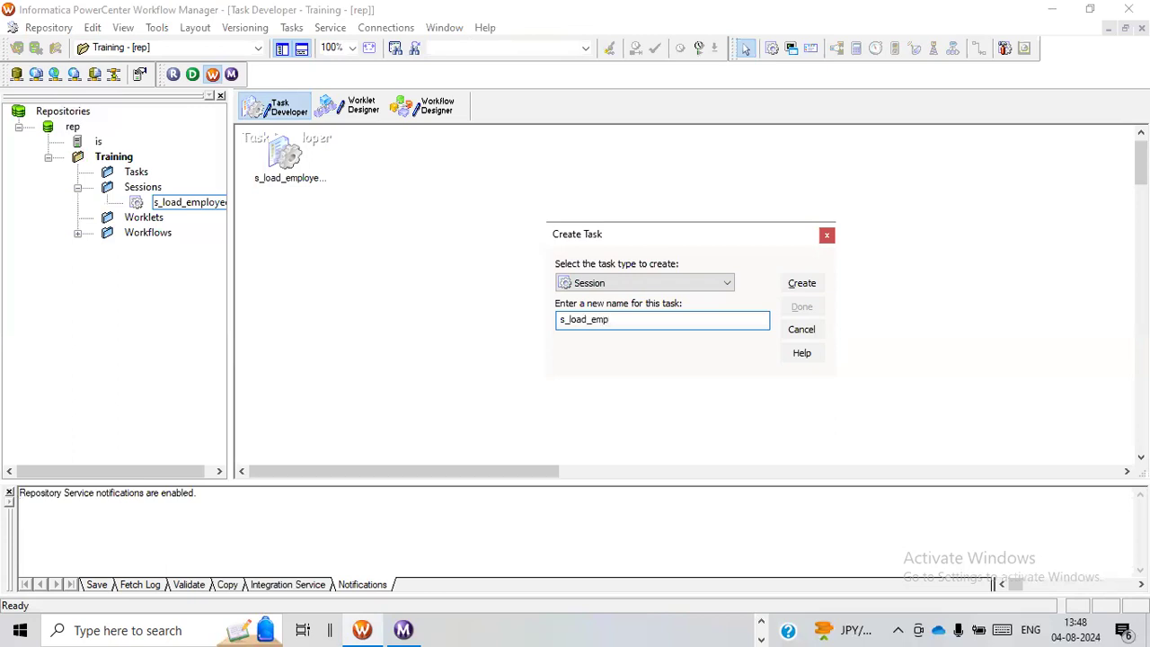
pyautogui.click(800, 286)
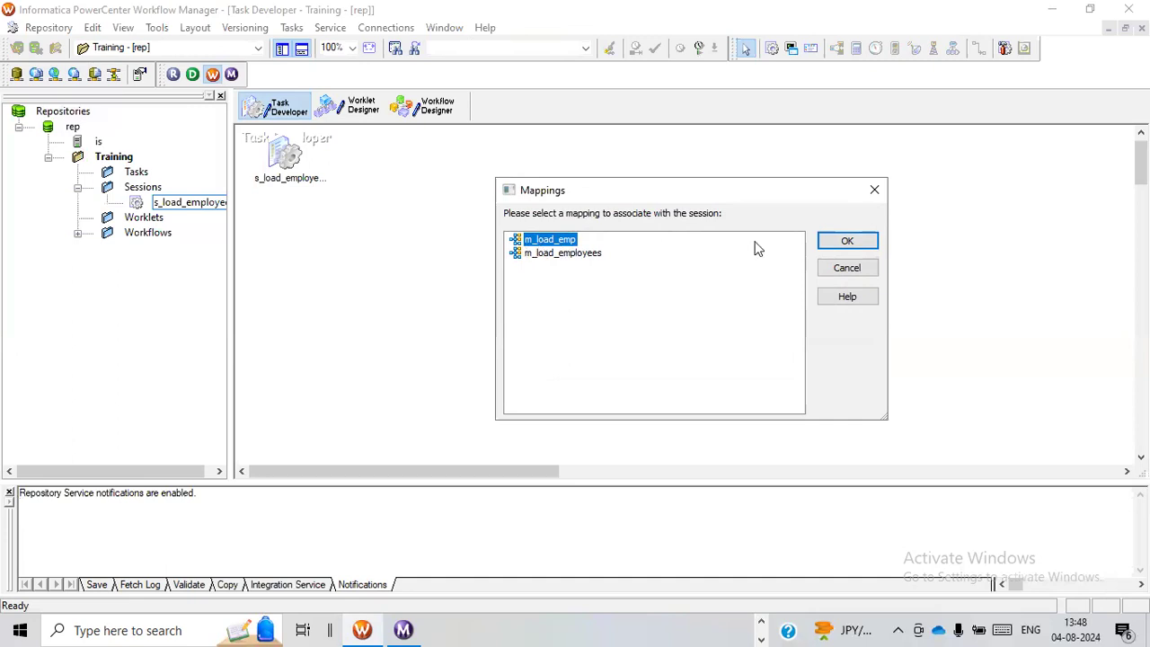
pyautogui.click(822, 241)
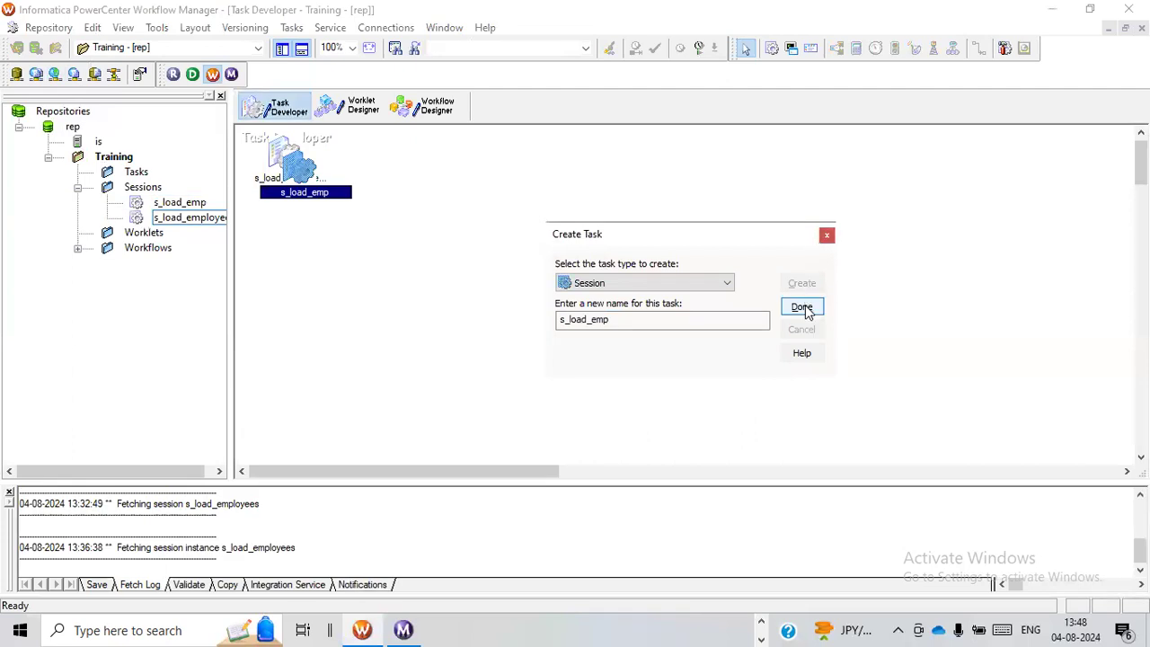
pyautogui.click(803, 307)
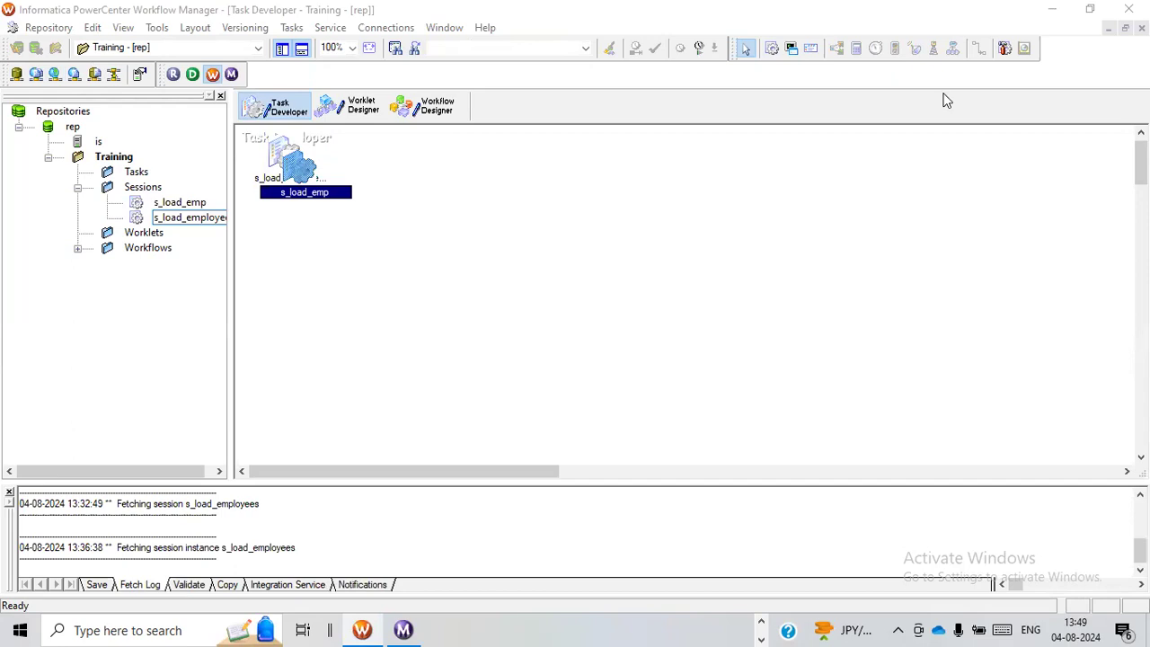
pyautogui.click(667, 284)
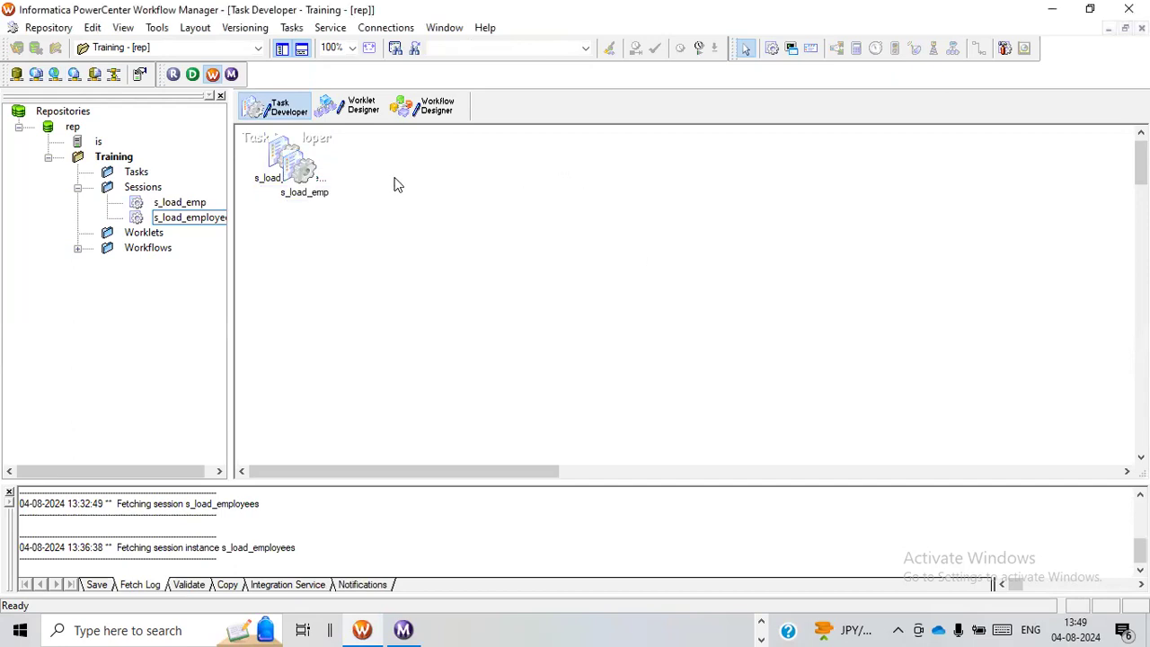
# Step: Create a workflow named wf_load_emp in Workflow Designer
pyautogui.click(435, 108)
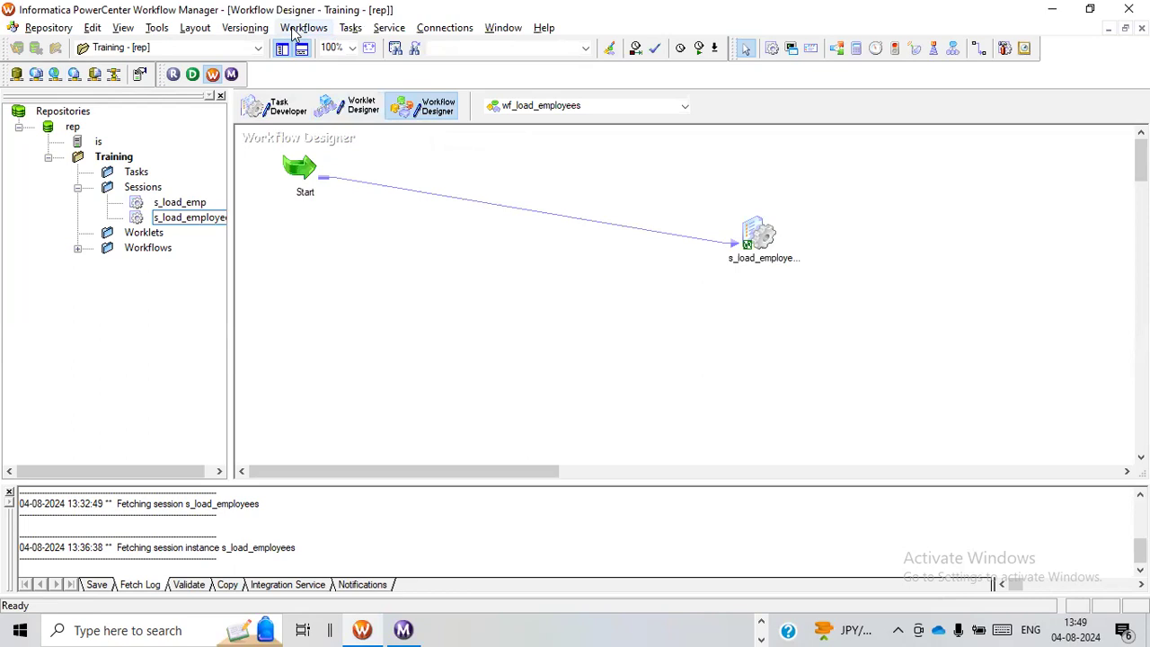
pyautogui.click(303, 27)
pyautogui.click(297, 43)
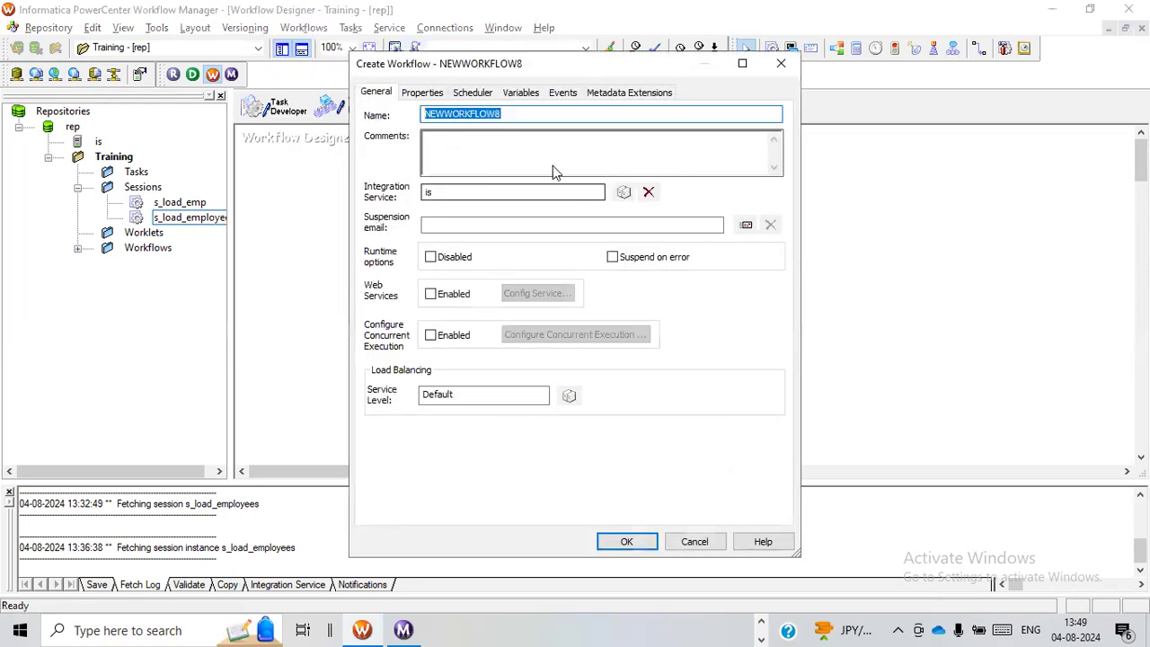
pyautogui.write('wf')
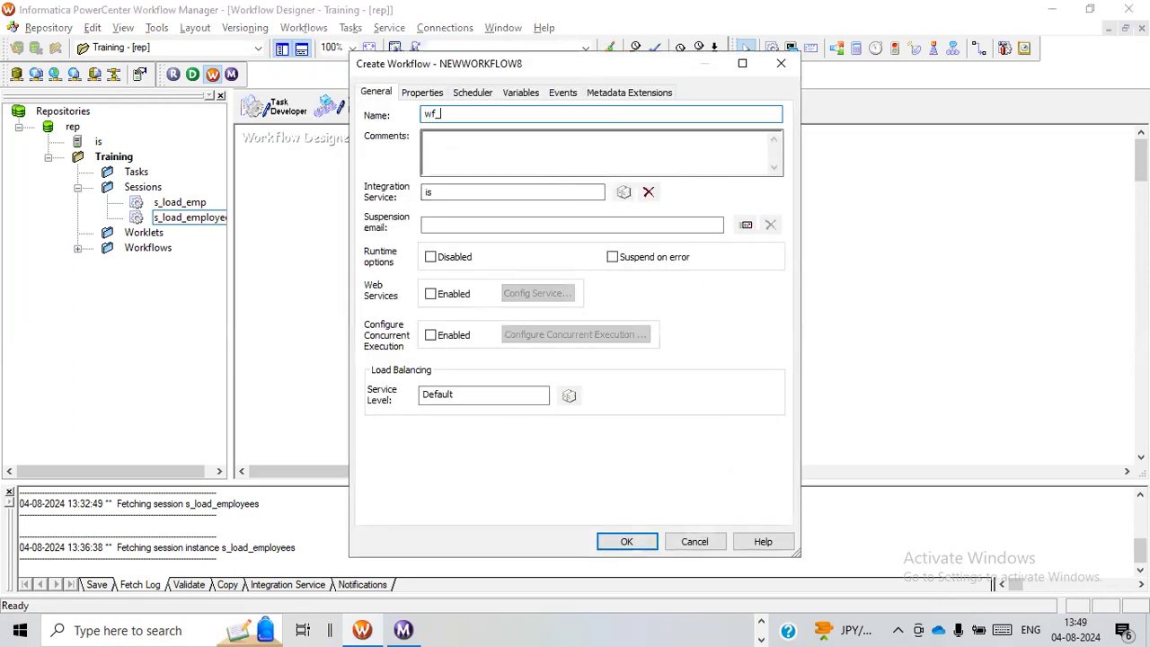
pyautogui.write('_load_em')
pyautogui.click(626, 542)
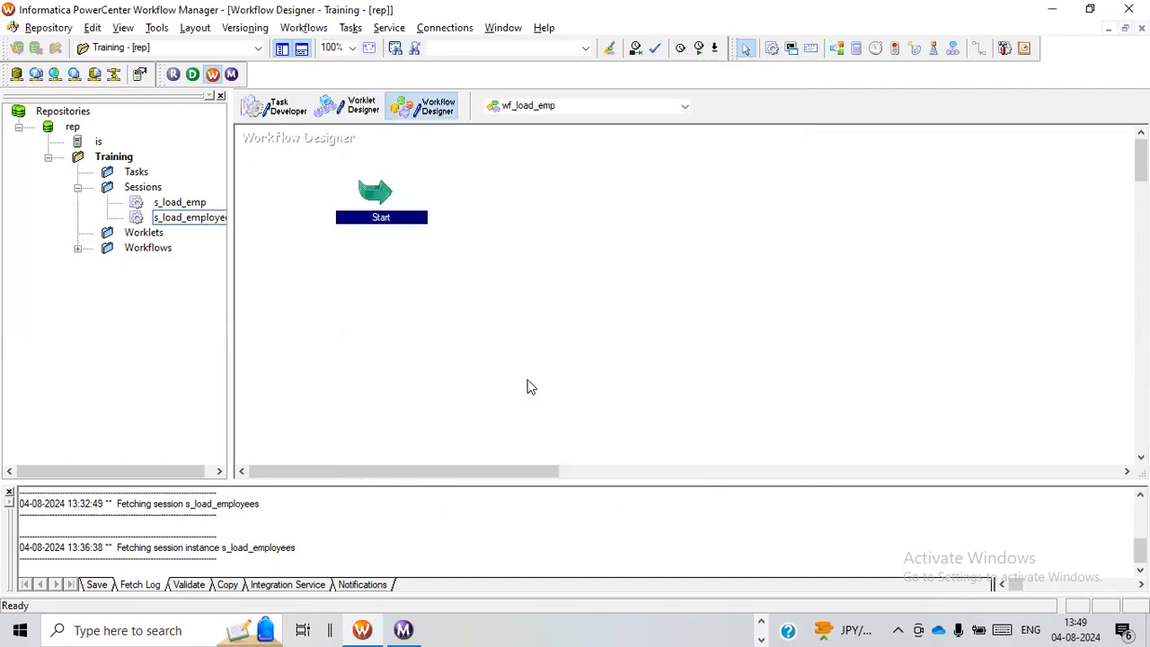
pyautogui.click(368, 249)
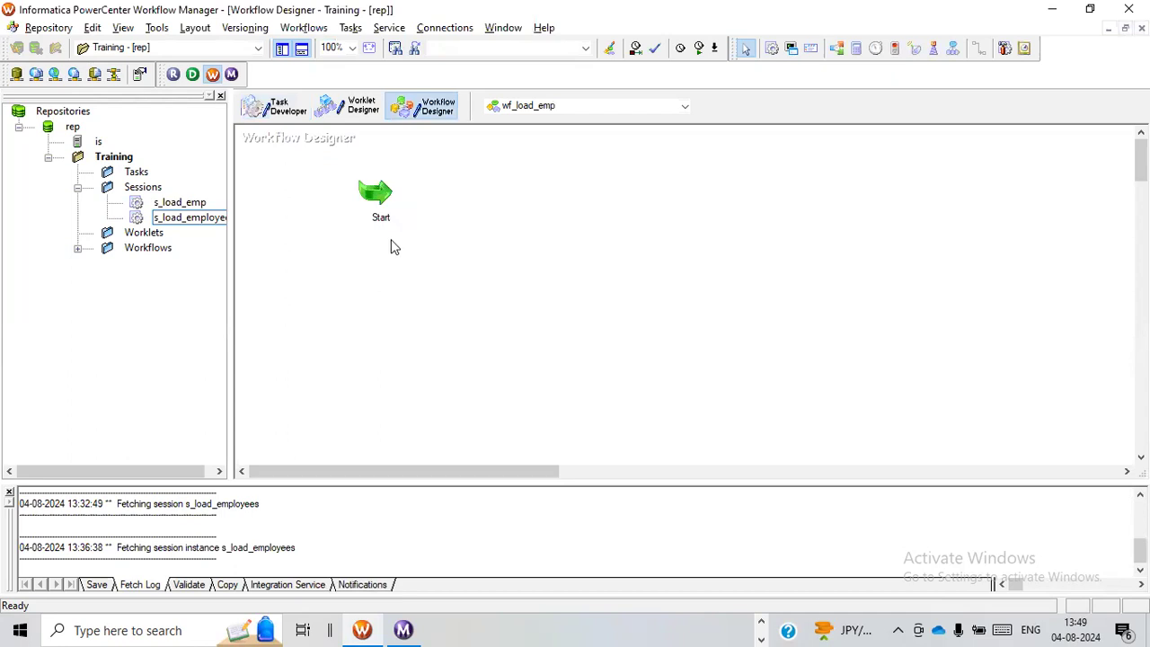
# Step: Return to Task Developer and move the s_load_emp session clear of the overlapping session
pyautogui.click(183, 207)
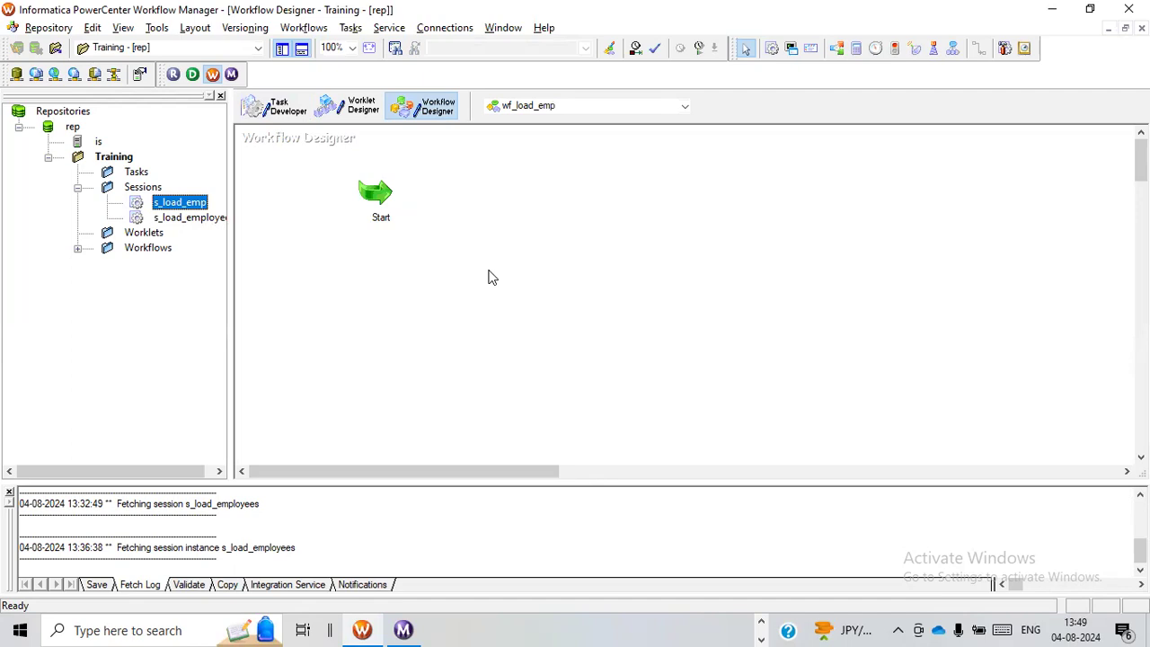
pyautogui.click(274, 106)
pyautogui.moveTo(289, 167); pyautogui.dragTo(463, 245)
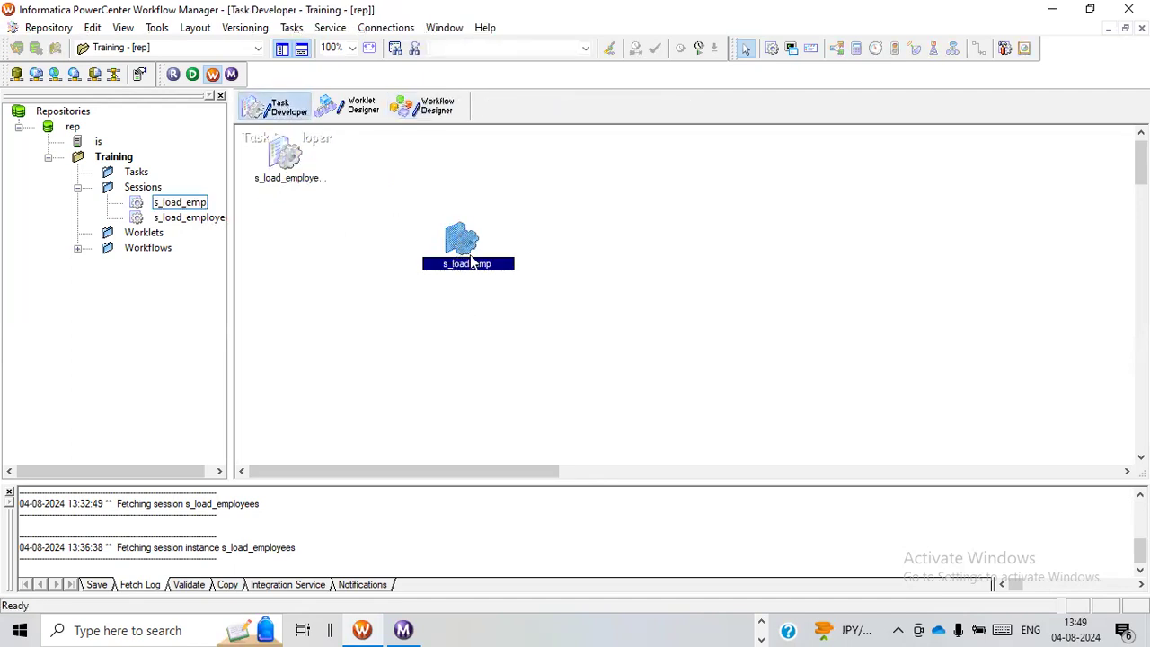
# Step: Open the s_load_emp session for editing and examine the SQ_EMPLOYEES reader and connection in its mapping settings
pyautogui.doubleClick(461, 239)
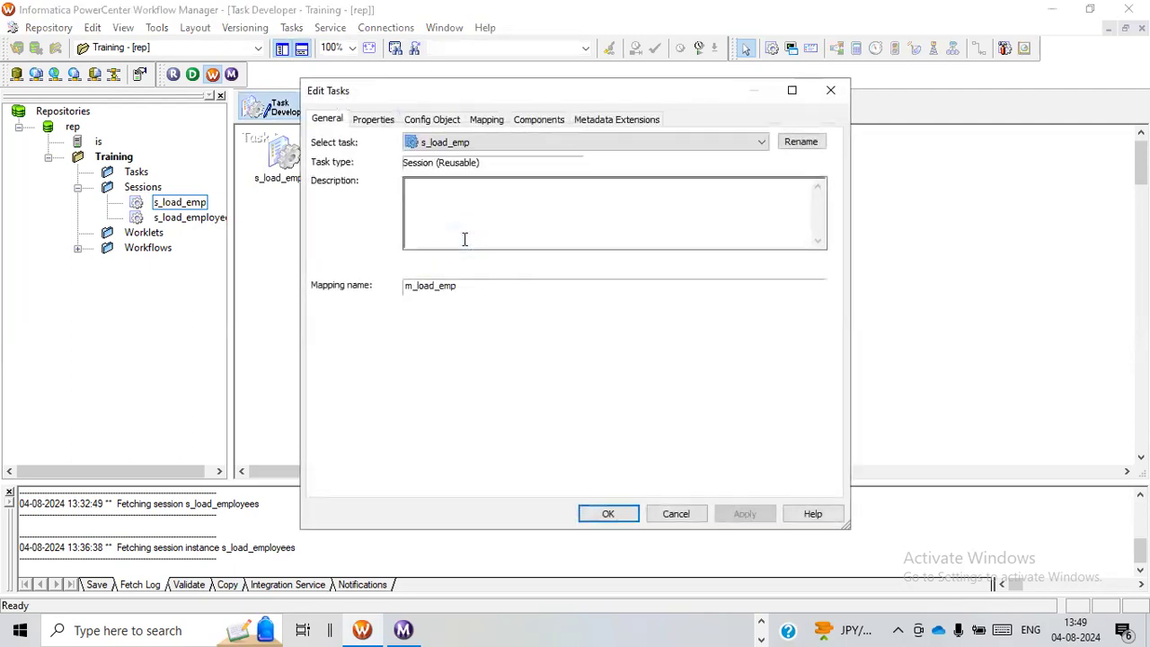
pyautogui.click(791, 90)
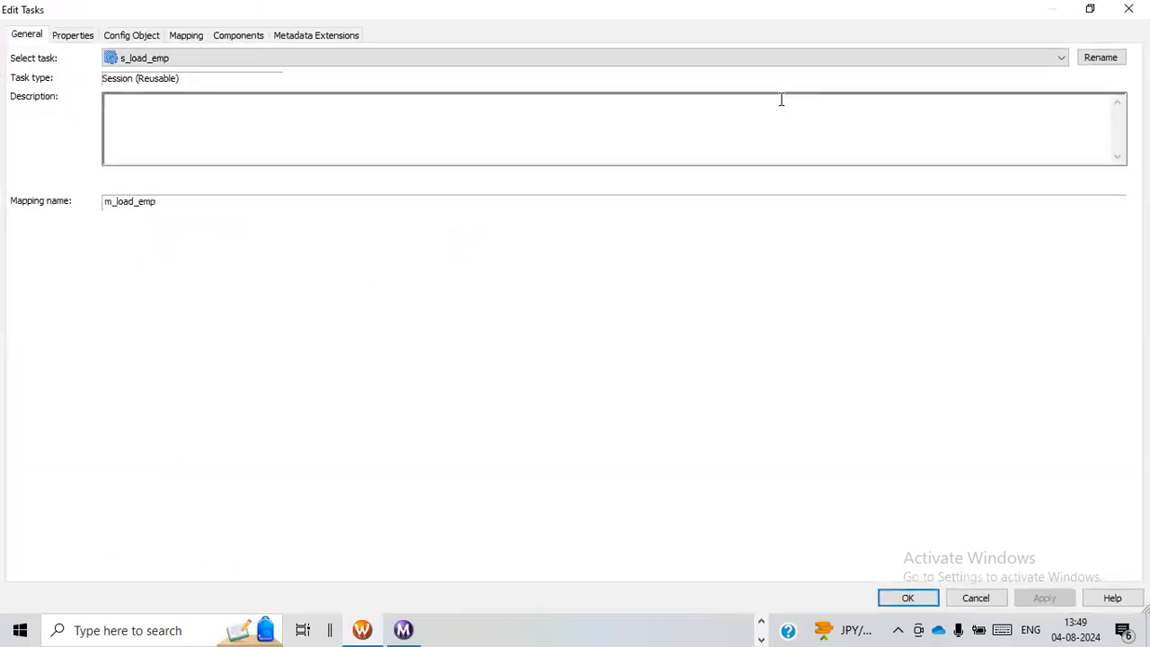
pyautogui.click(1090, 11)
pyautogui.click(485, 120)
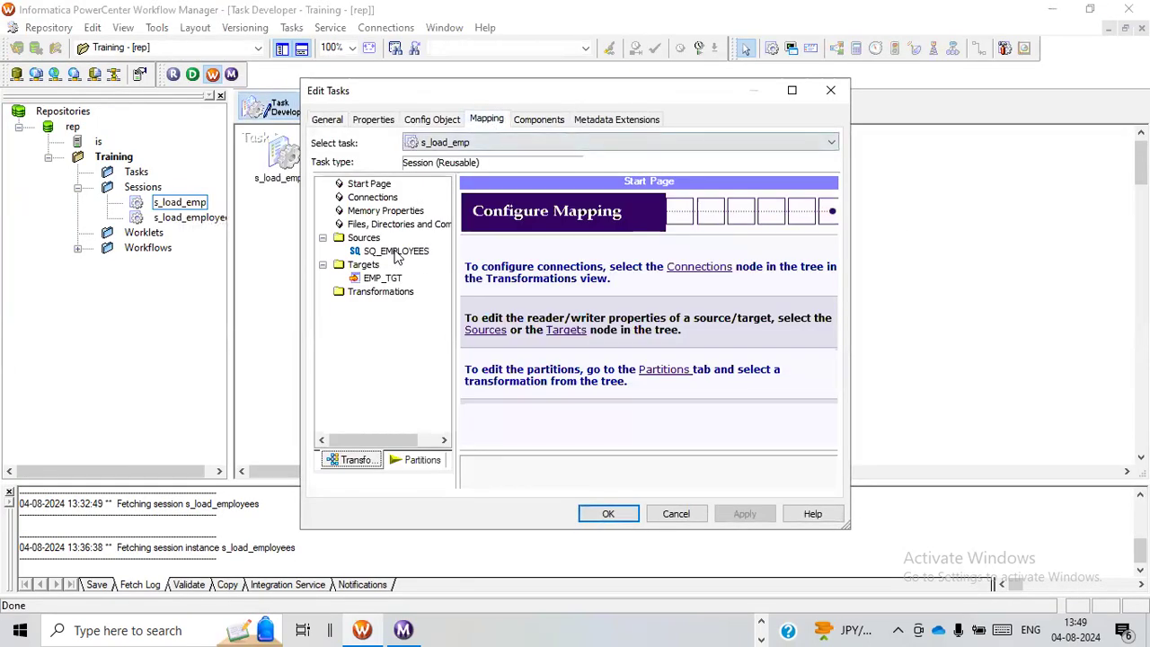
pyautogui.click(395, 252)
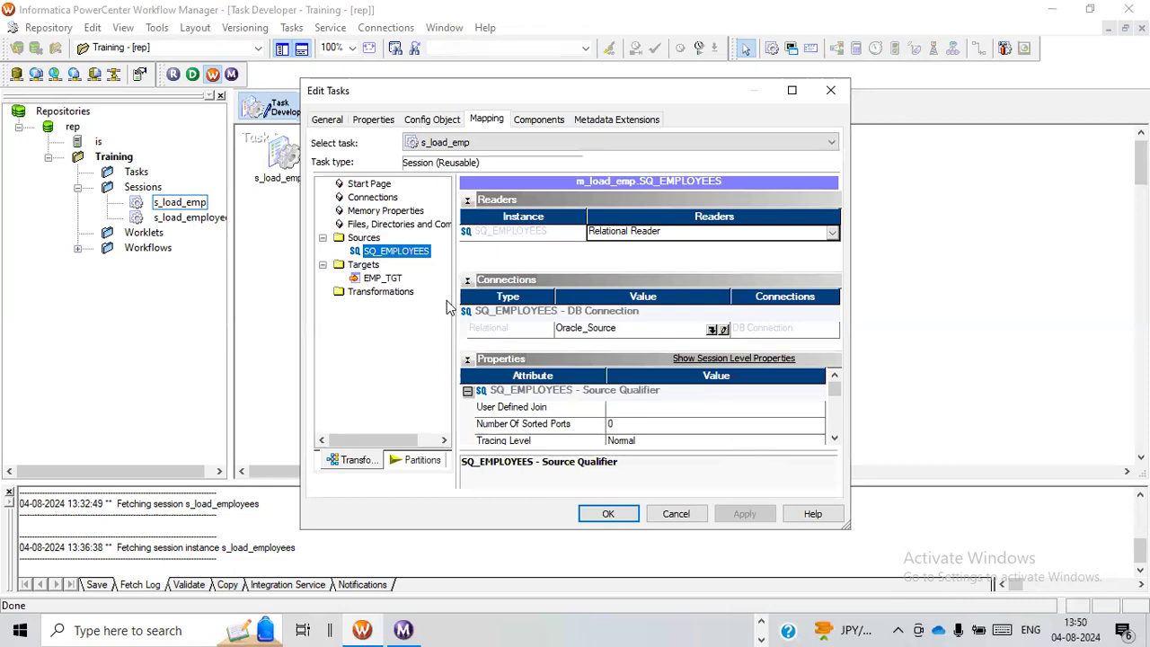
# Step: Browse the relational connections for EMP_TGT and compare the user names defined for Oracle_Target and Oracle_Source
pyautogui.click(396, 281)
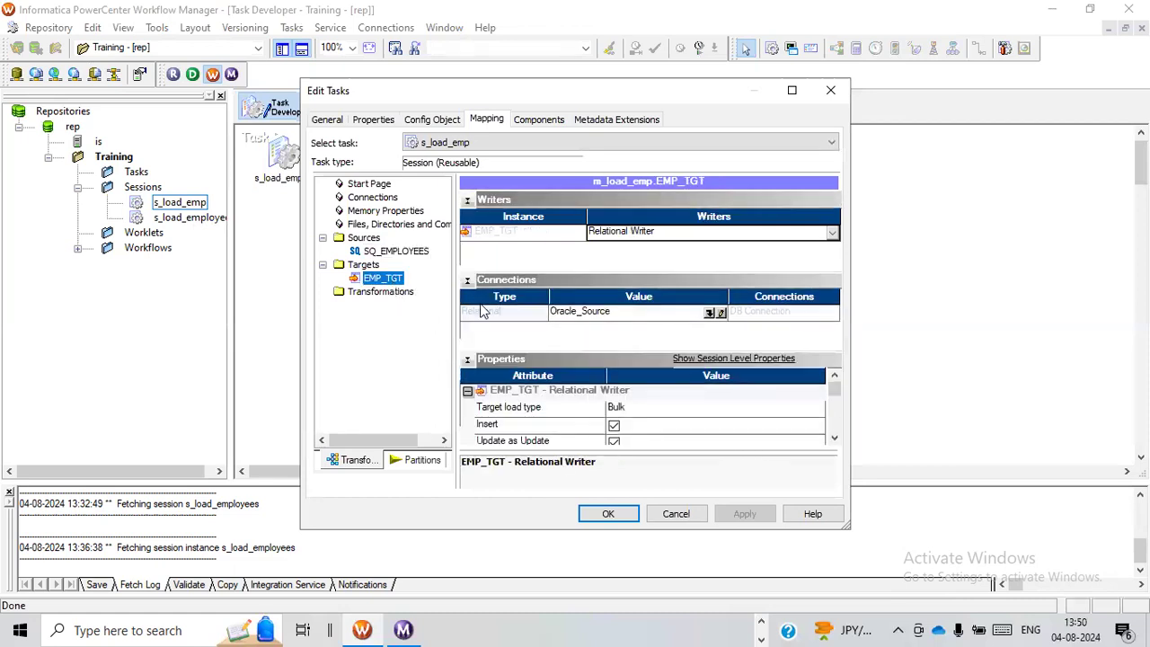
pyautogui.click(710, 314)
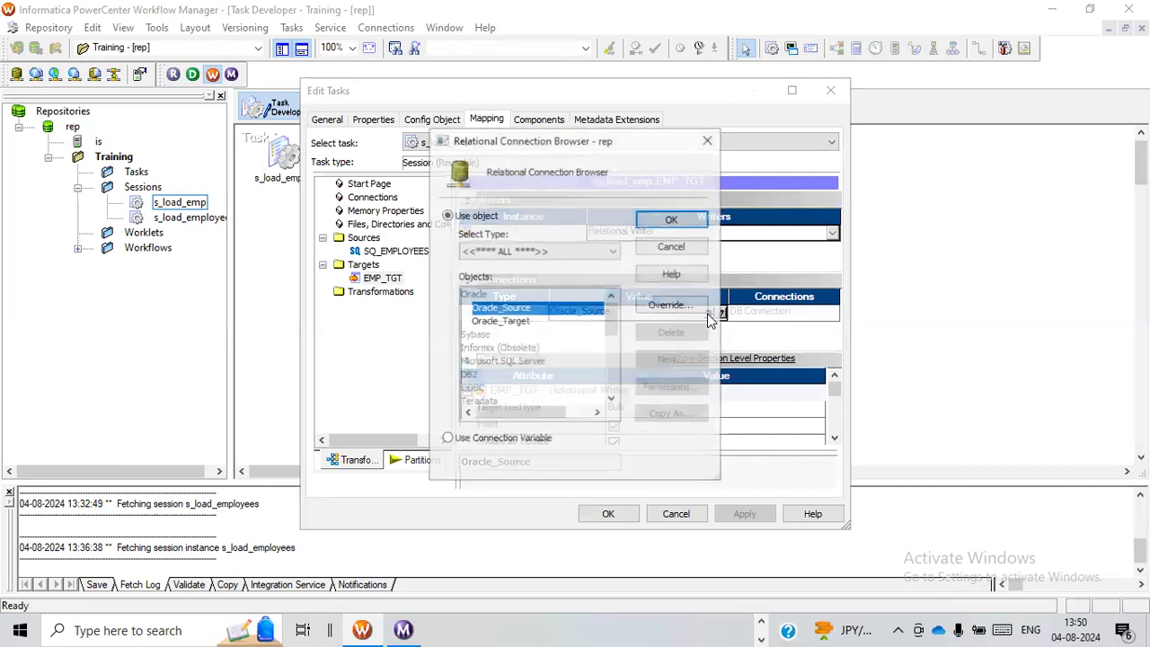
pyautogui.click(505, 321)
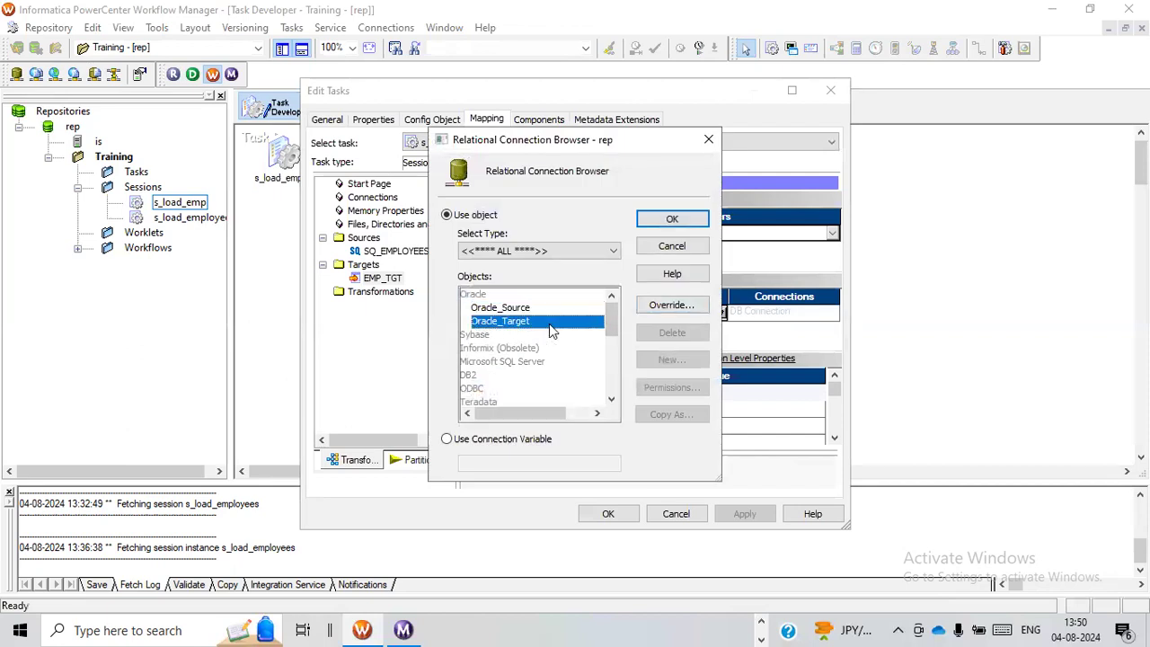
pyautogui.click(669, 307)
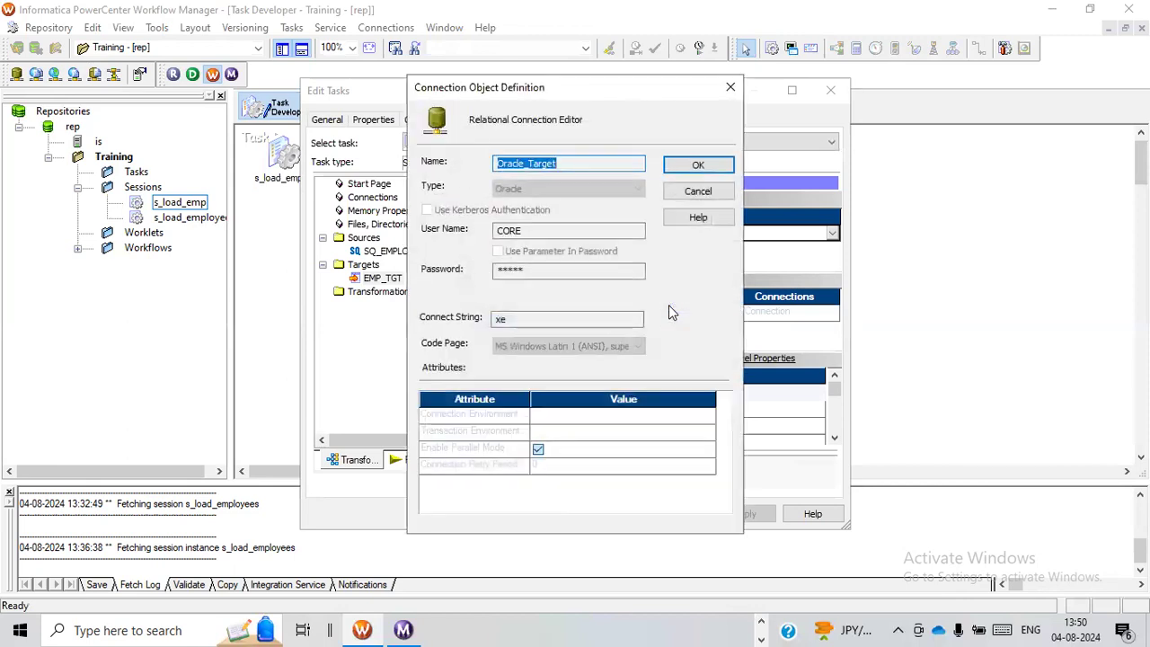
pyautogui.click(568, 163)
pyautogui.moveTo(531, 231); pyautogui.dragTo(482, 224)
pyautogui.click(728, 190)
pyautogui.click(553, 308)
pyautogui.click(678, 308)
pyautogui.click(531, 231)
pyautogui.moveTo(531, 231); pyautogui.dragTo(476, 230)
pyautogui.click(715, 194)
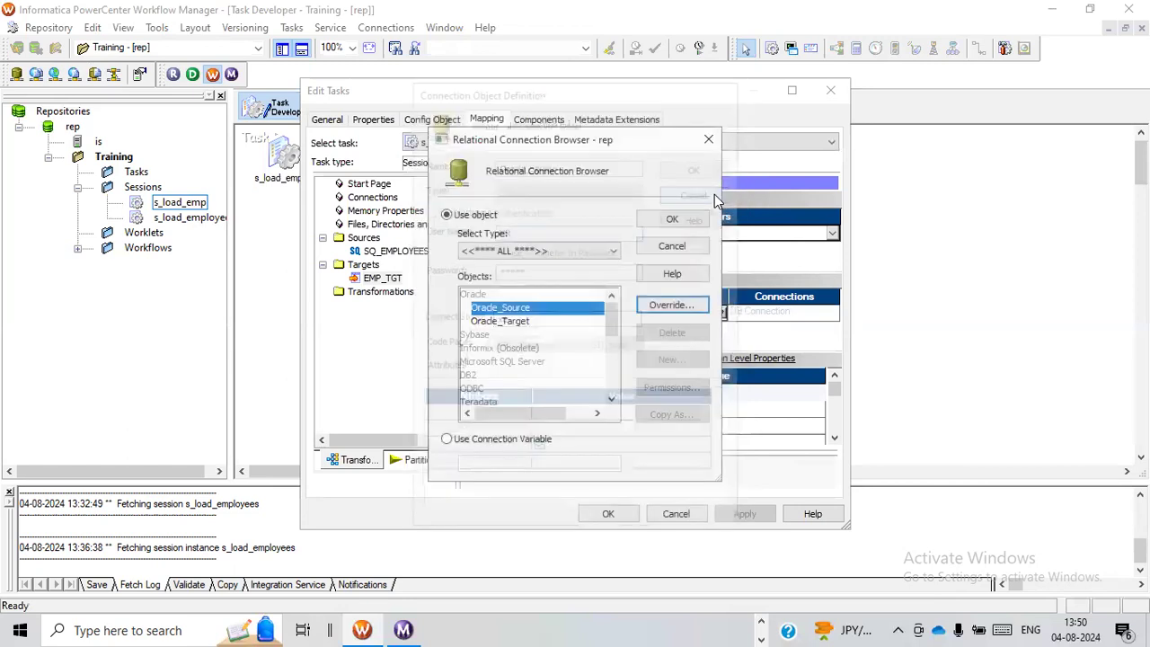
# Step: Set the EMP_TGT relational connection to Oracle_Target and its target load type to Normal
pyautogui.click(523, 323)
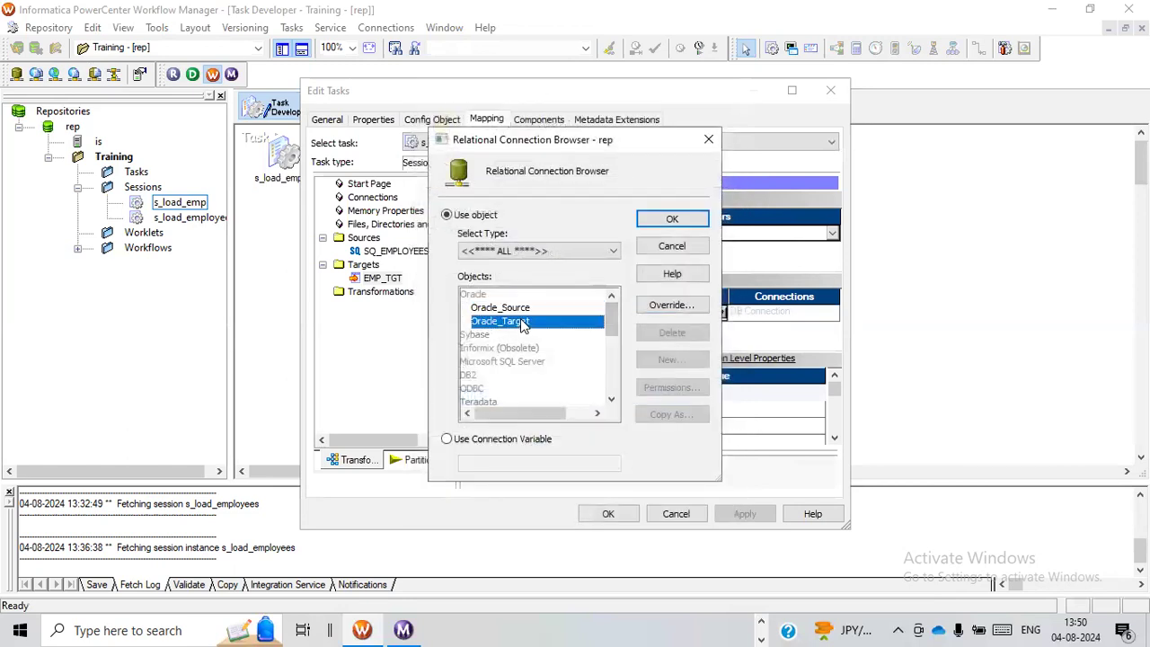
pyautogui.click(672, 220)
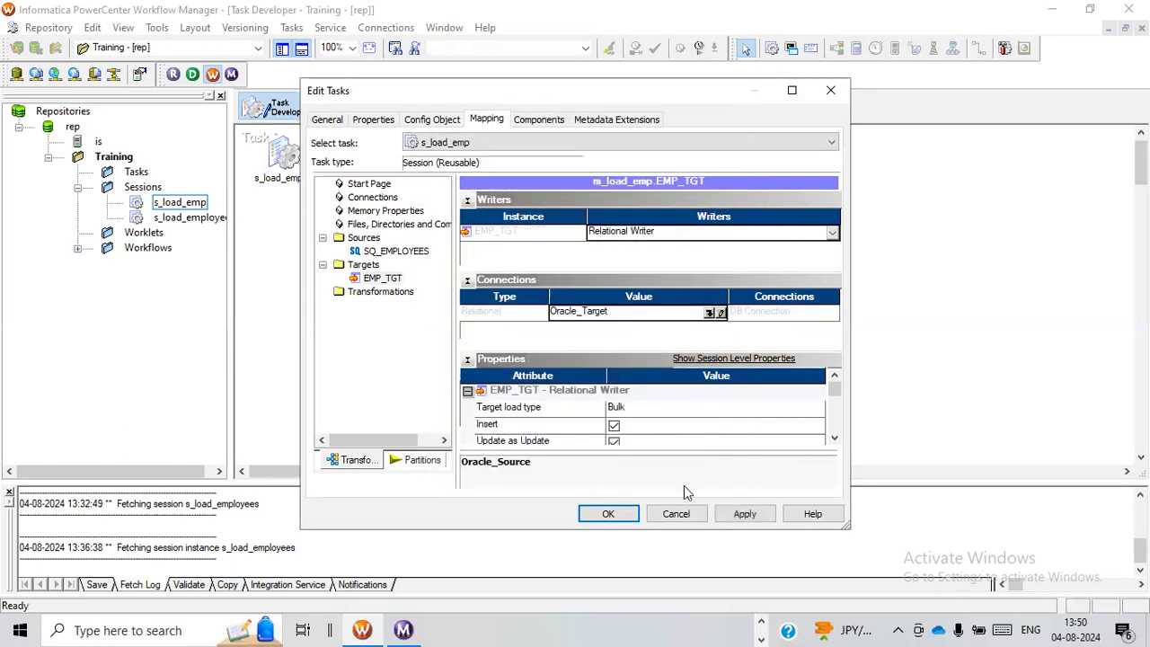
pyautogui.click(777, 415)
pyautogui.click(646, 425)
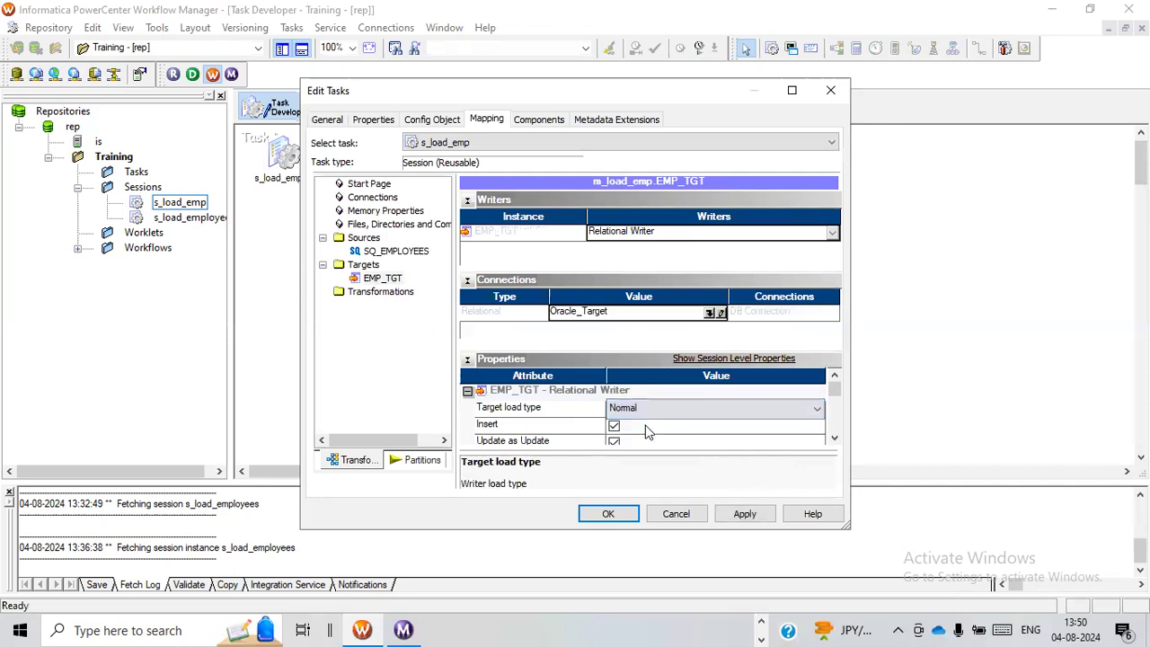
pyautogui.click(724, 412)
pyautogui.click(715, 437)
pyautogui.click(710, 411)
pyautogui.click(708, 428)
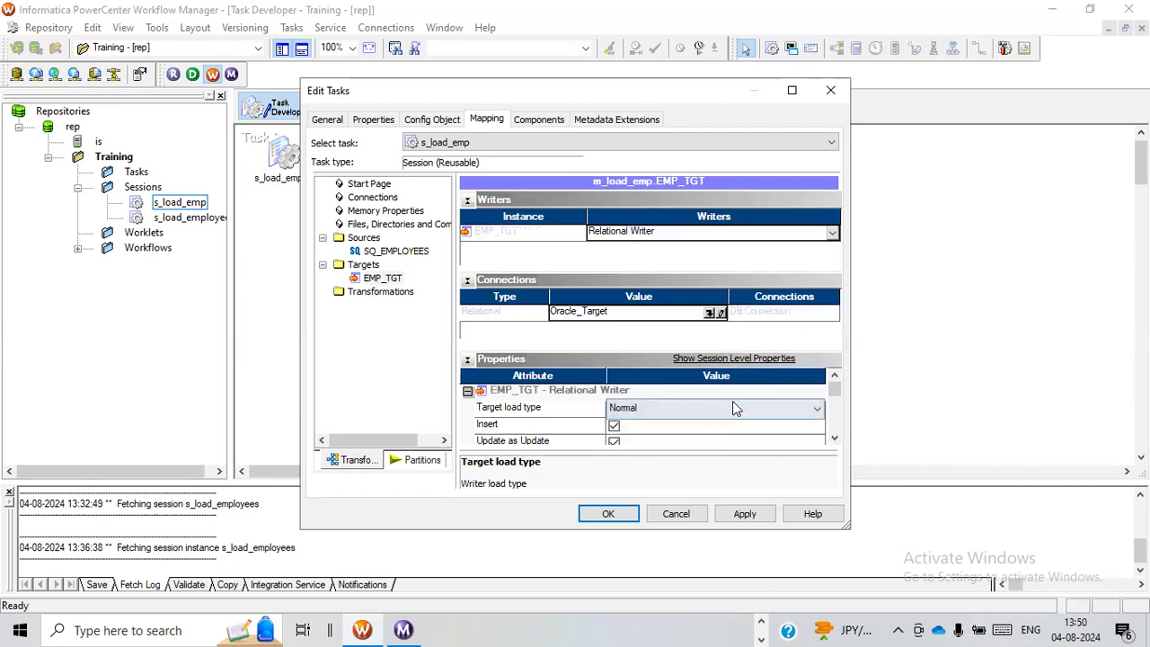
pyautogui.scroll(-5, 544, 436)
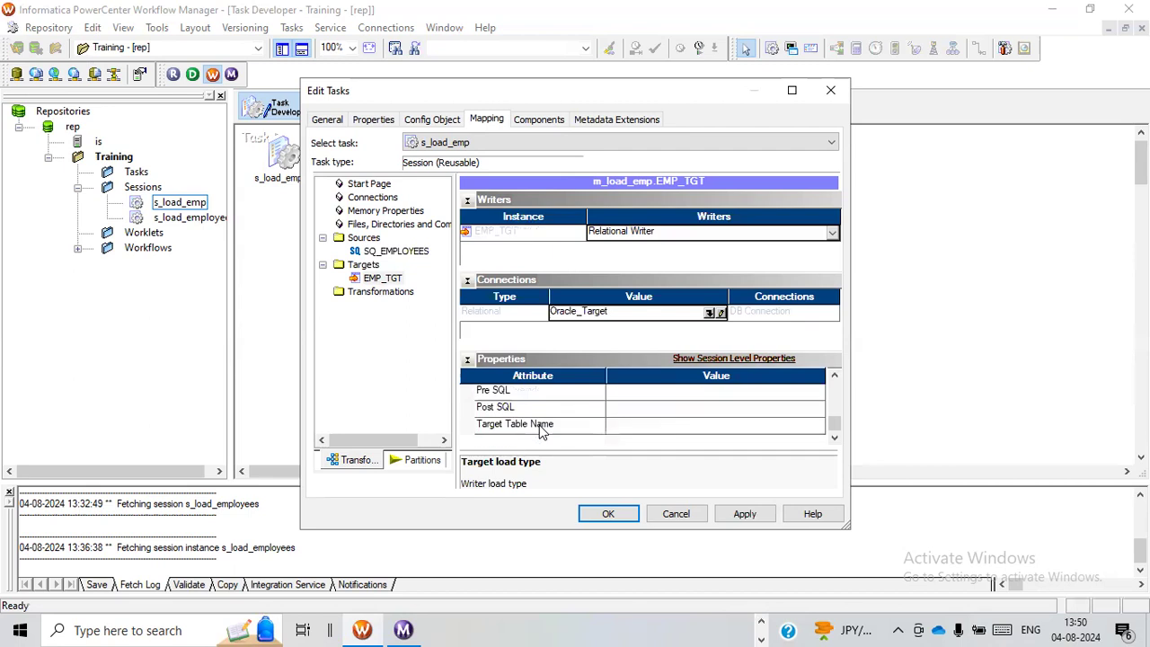
# Step: Set the Target Table Name for EMP_TGT to EMP_TGT, checking the name against the table creation query in SQL Developer
pyautogui.click(630, 427)
pyautogui.write('EMP_TGT')
pyautogui.hotkey('alt', 'Tab')
pyautogui.hotkey('alt', 'Tab')
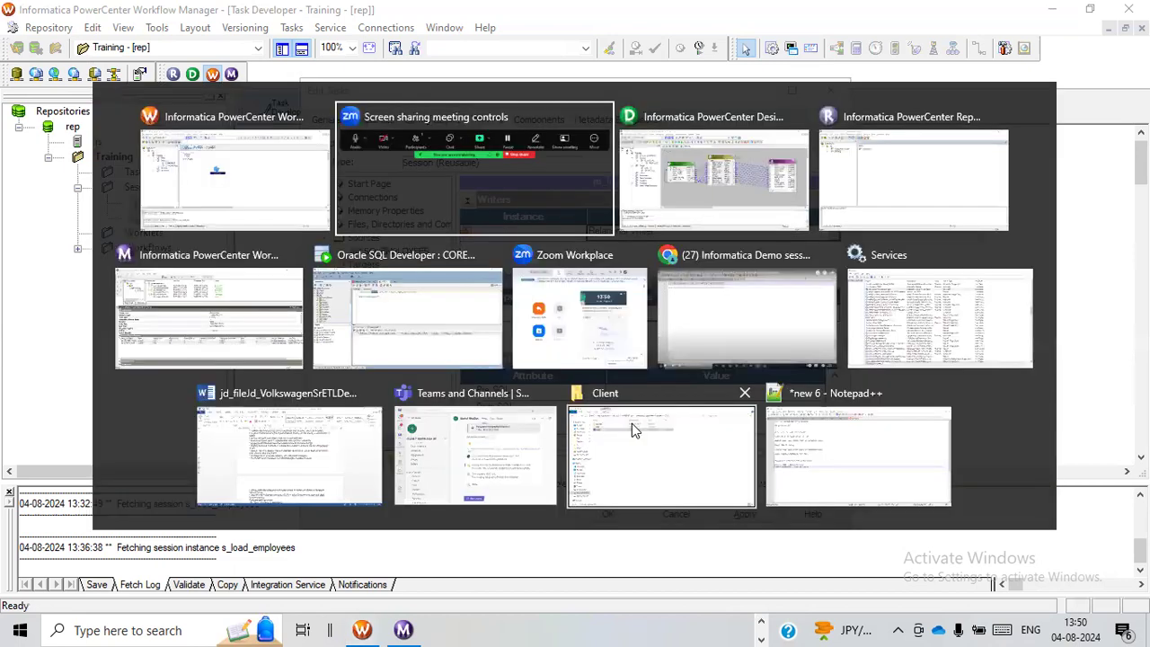
pyautogui.click(412, 346)
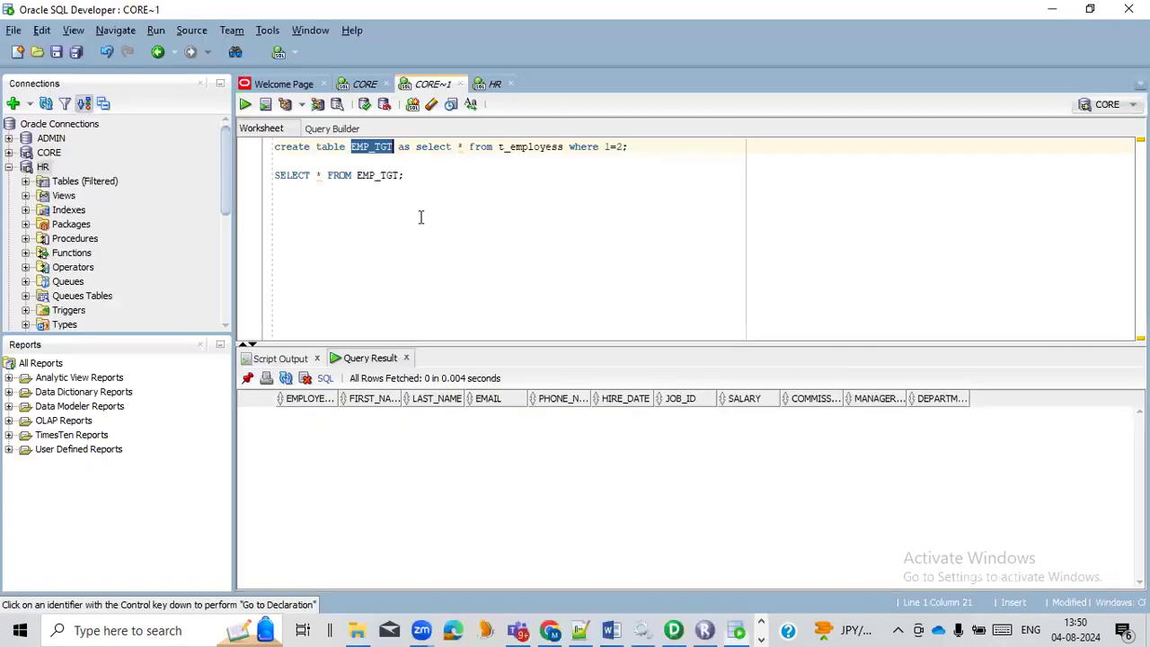
pyautogui.hotkey('alt', 'Tab')
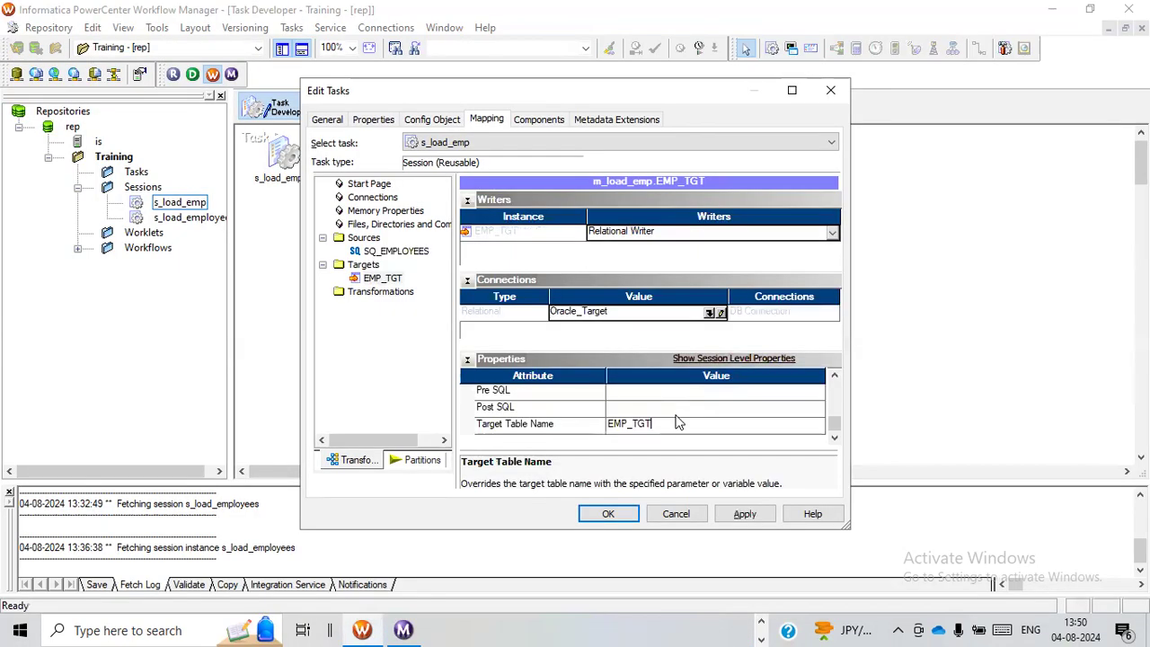
pyautogui.scroll(3, 555, 418)
pyautogui.scroll(5, 555, 418)
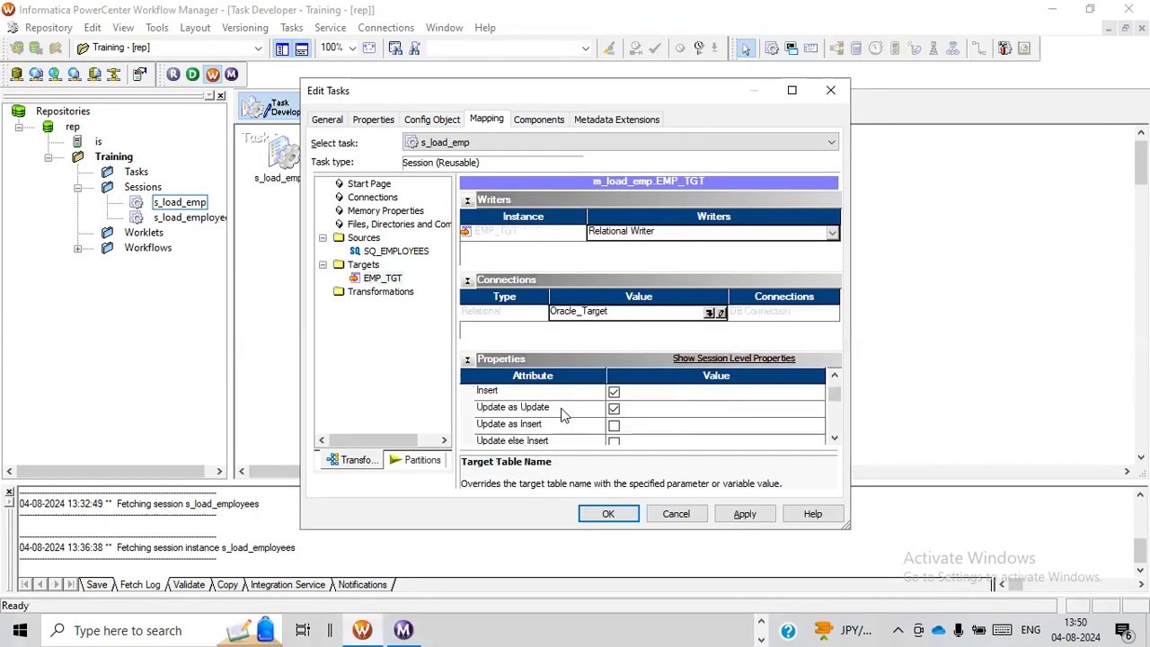
pyautogui.click(416, 255)
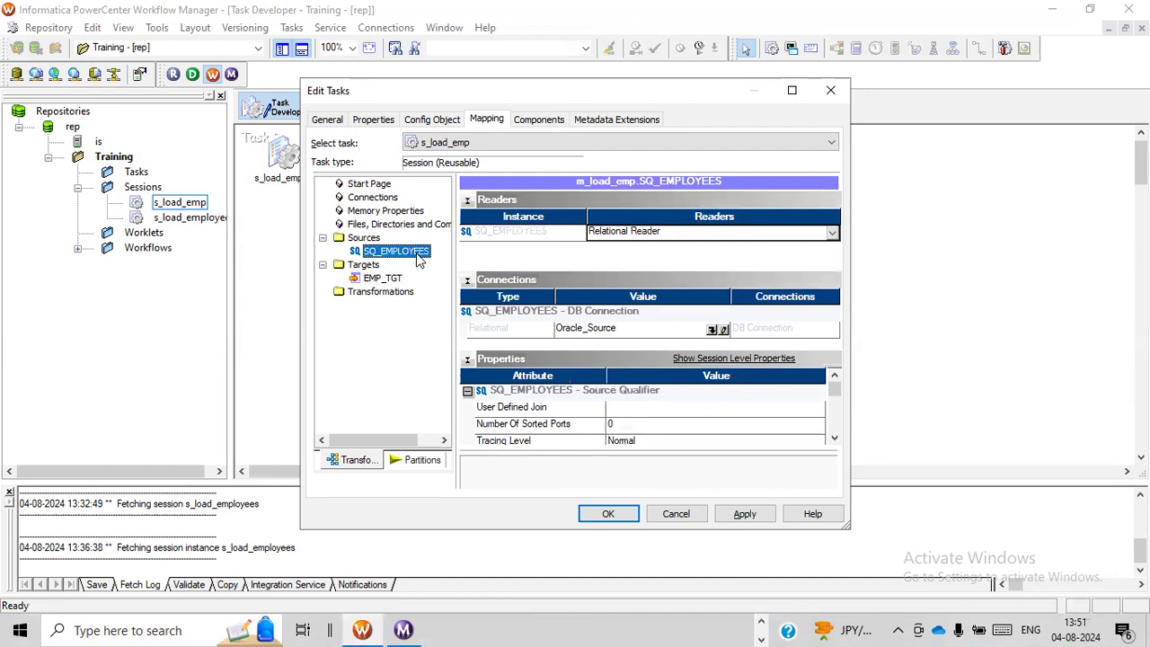
pyautogui.click(388, 279)
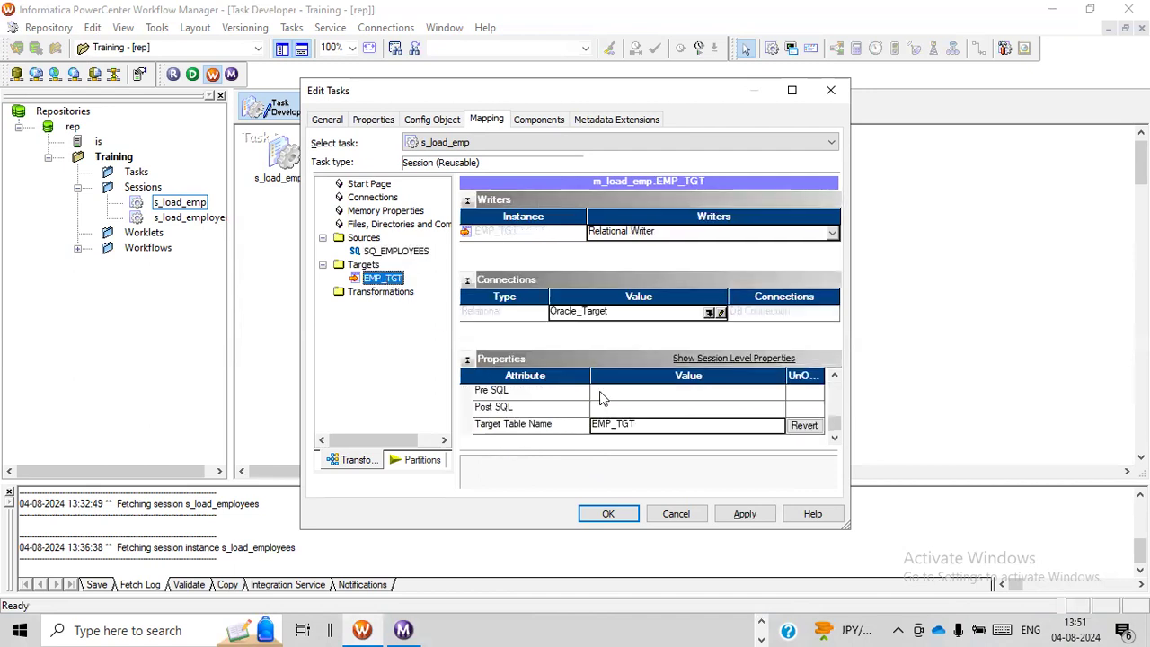
# Step: Set the EMP_TGT Table Name Prefix to CORE, apply and accept the session edits, and save
pyautogui.scroll(1, 614, 436)
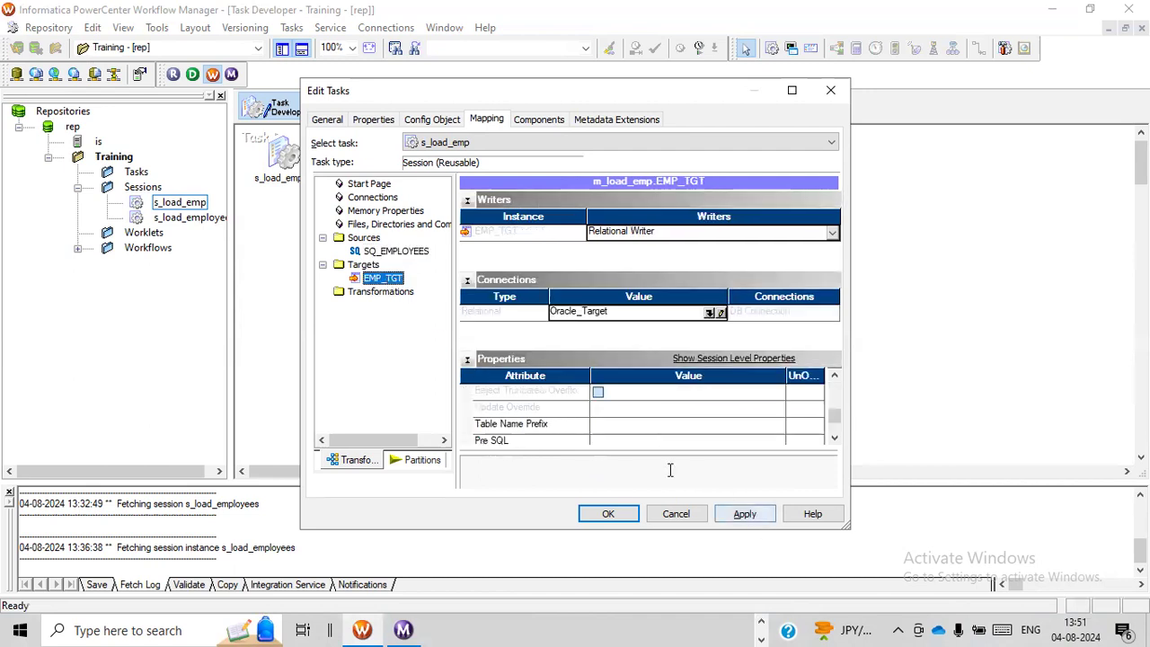
pyautogui.scroll(-1, 560, 437)
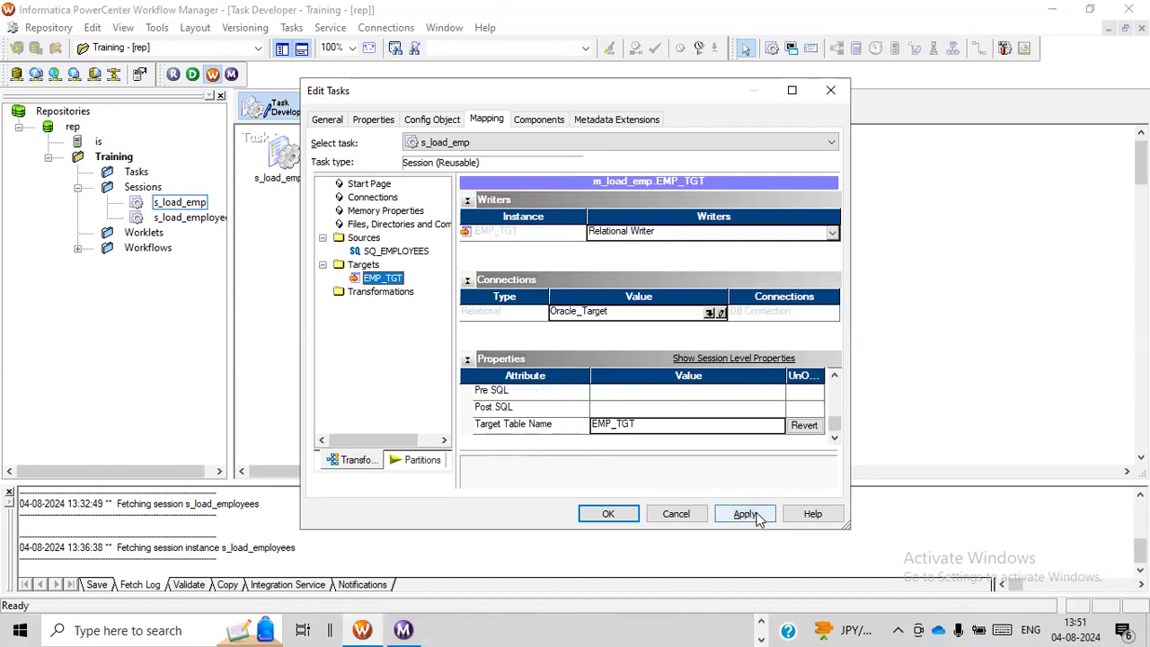
pyautogui.scroll(1, 564, 430)
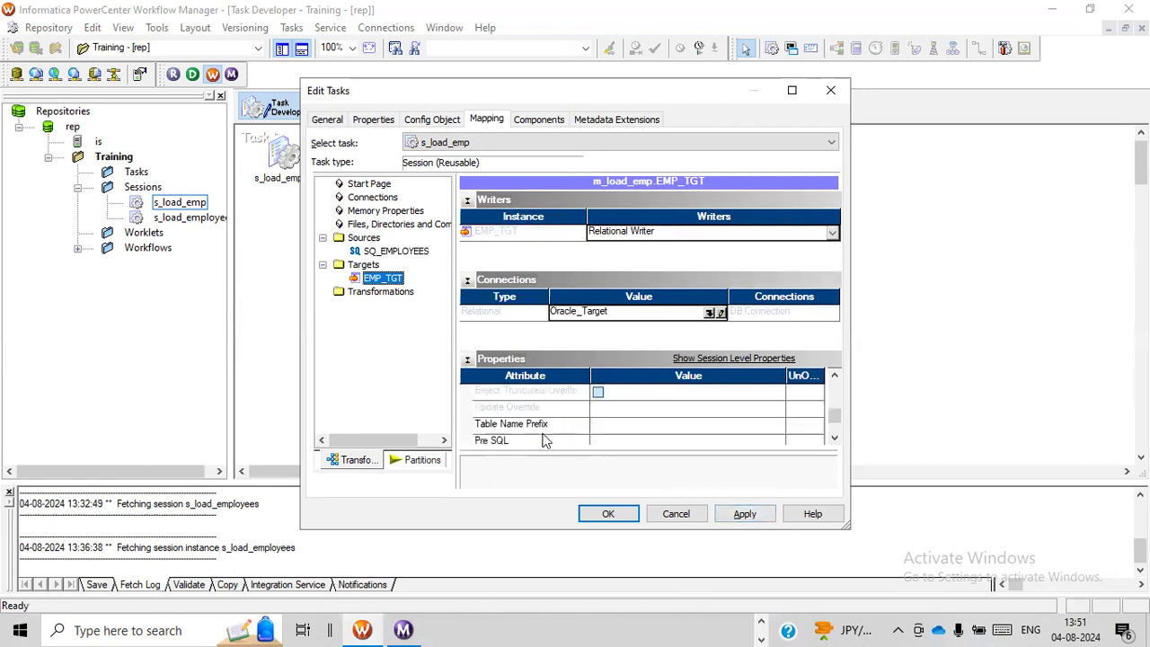
pyautogui.click(632, 426)
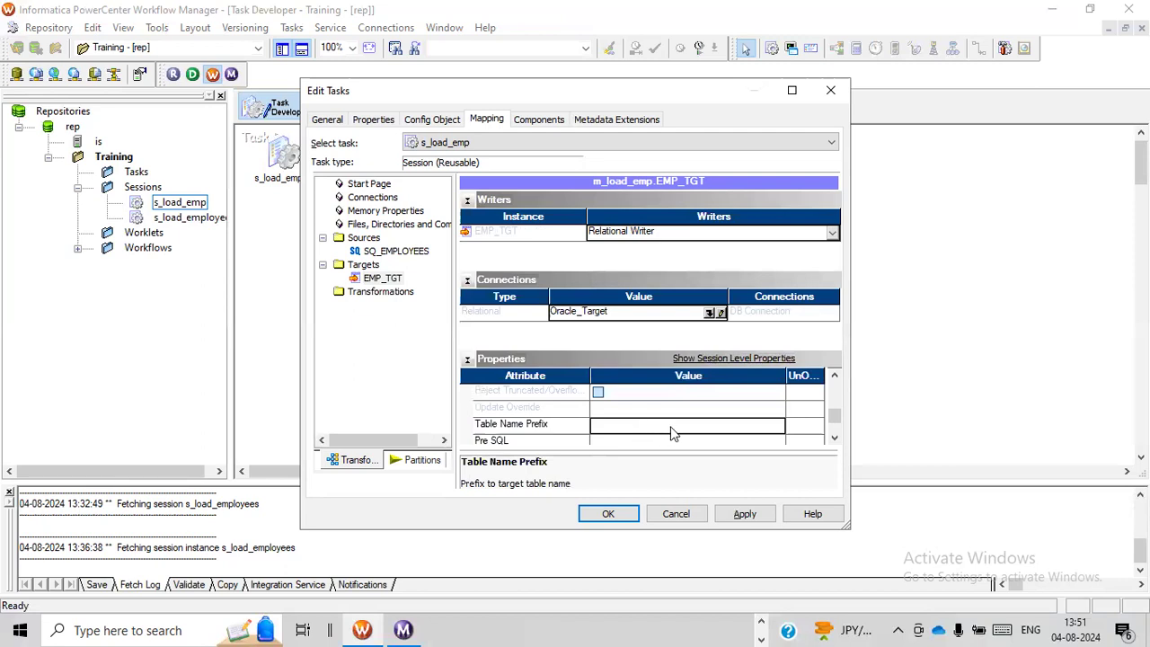
pyautogui.write('CORE')
pyautogui.click(745, 514)
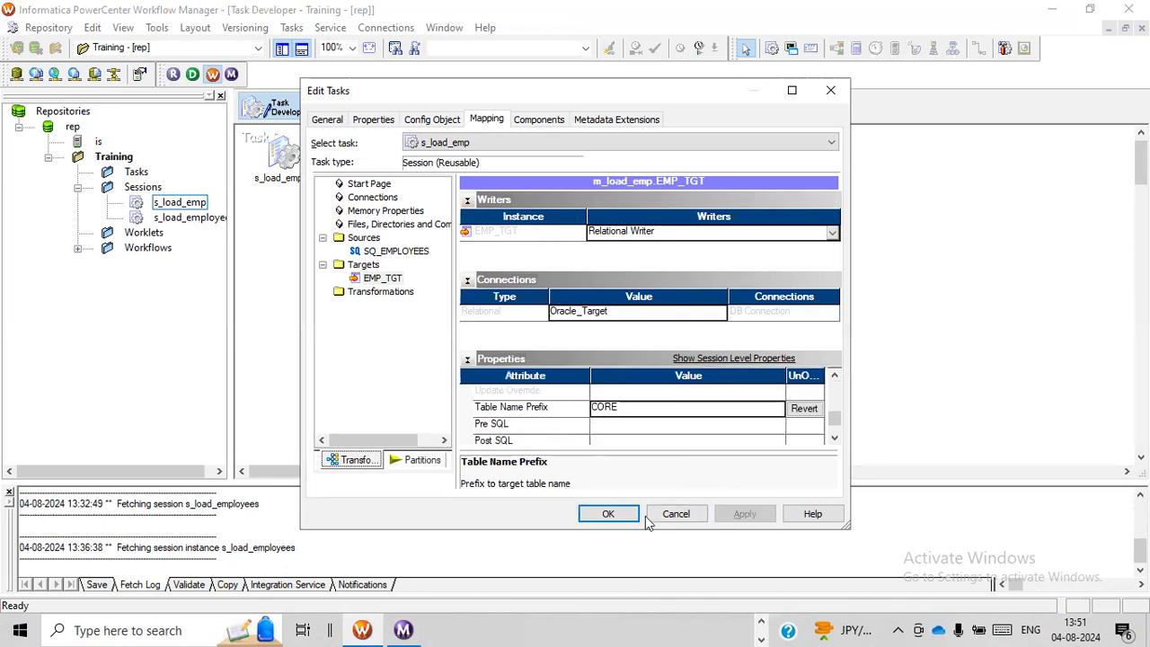
pyautogui.click(607, 514)
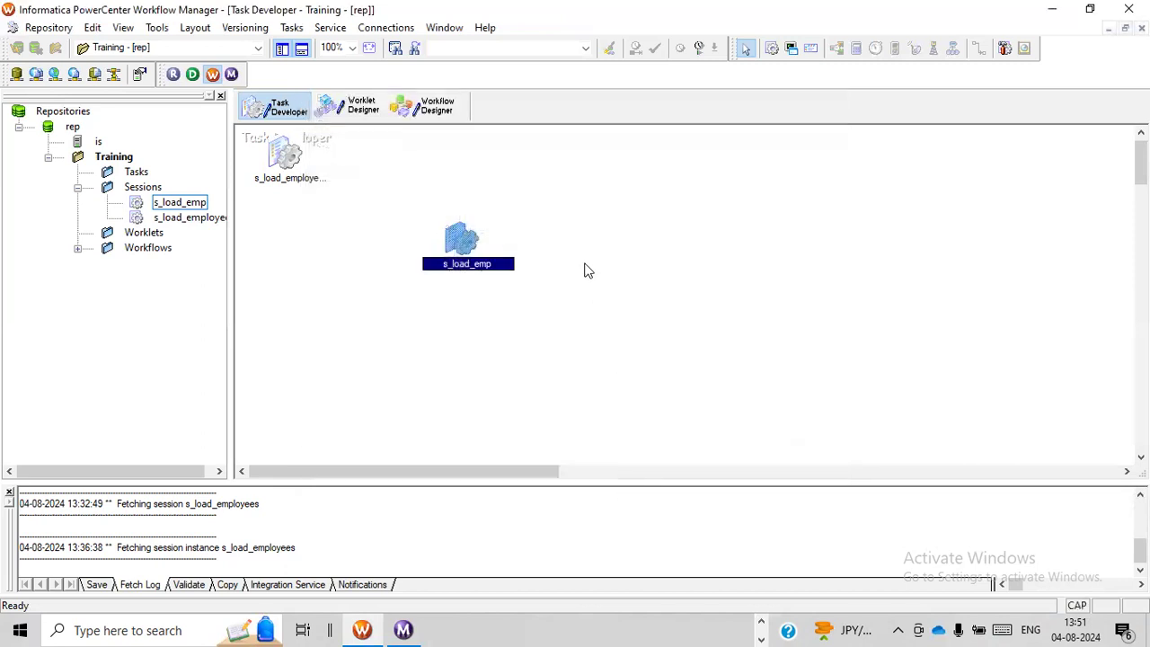
pyautogui.hotkey('ctrl', 's')
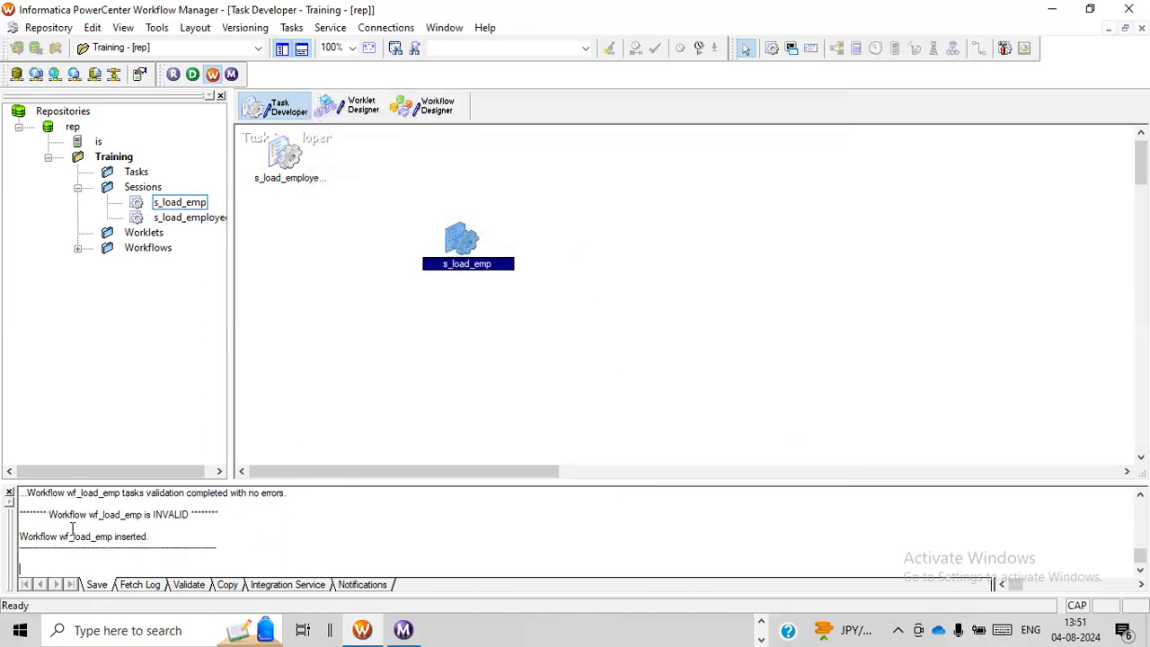
# Step: Switch to Workflow Designer and add the reusable session s_load_emp to the wf_load_emp workflow
pyautogui.click(431, 113)
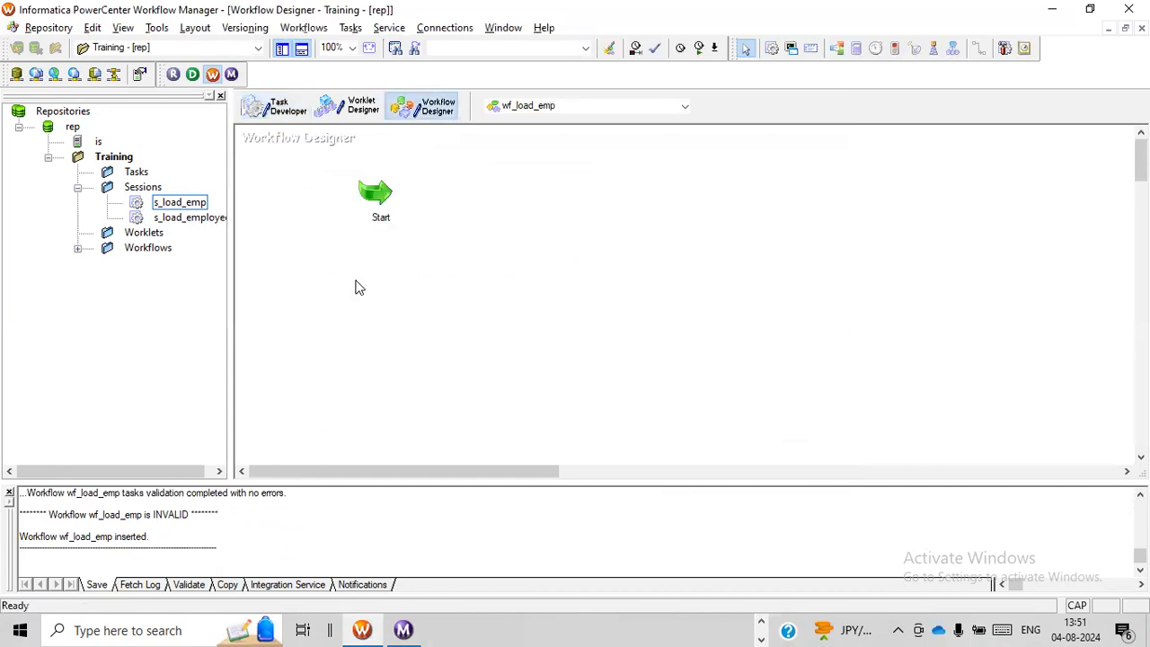
pyautogui.click(178, 204)
pyautogui.moveTo(178, 205); pyautogui.dragTo(682, 288)
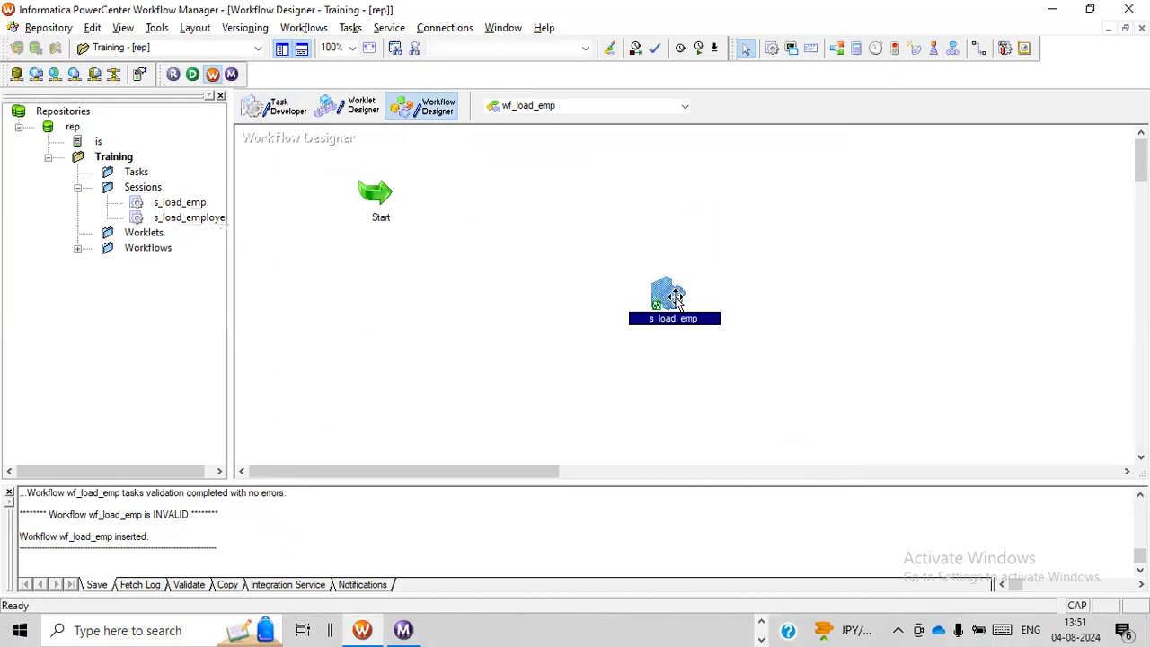
# Step: Link the Start task to s_load_emp and save the workflow
pyautogui.click(992, 52)
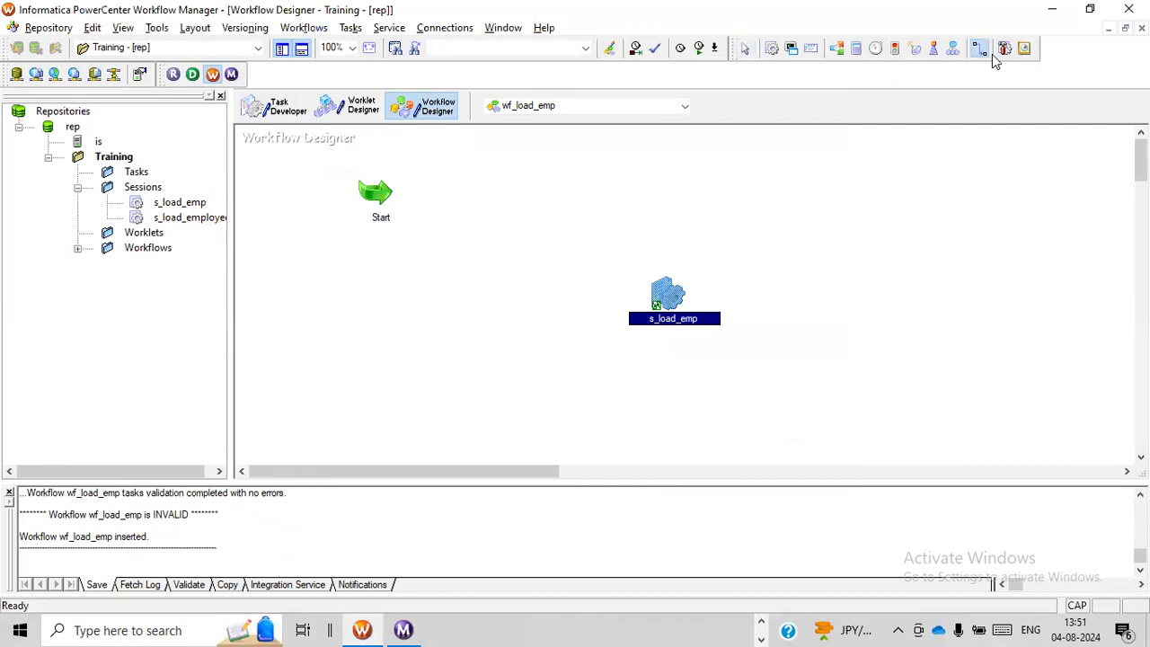
pyautogui.moveTo(381, 194); pyautogui.dragTo(647, 292)
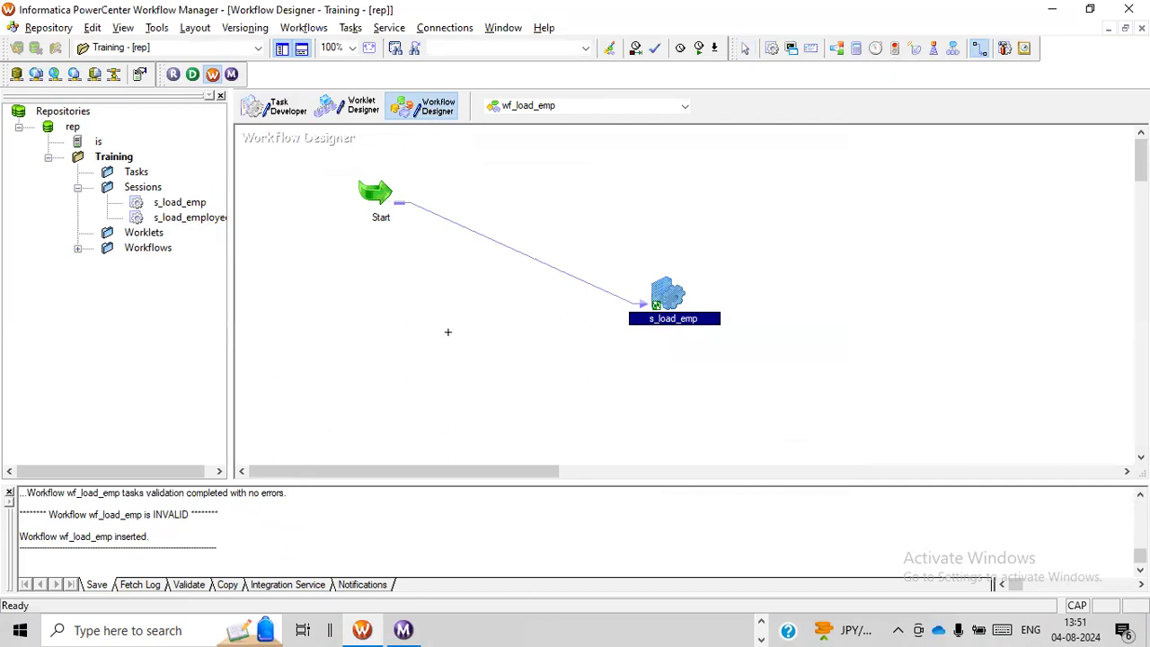
pyautogui.hotkey('ctrl', 's')
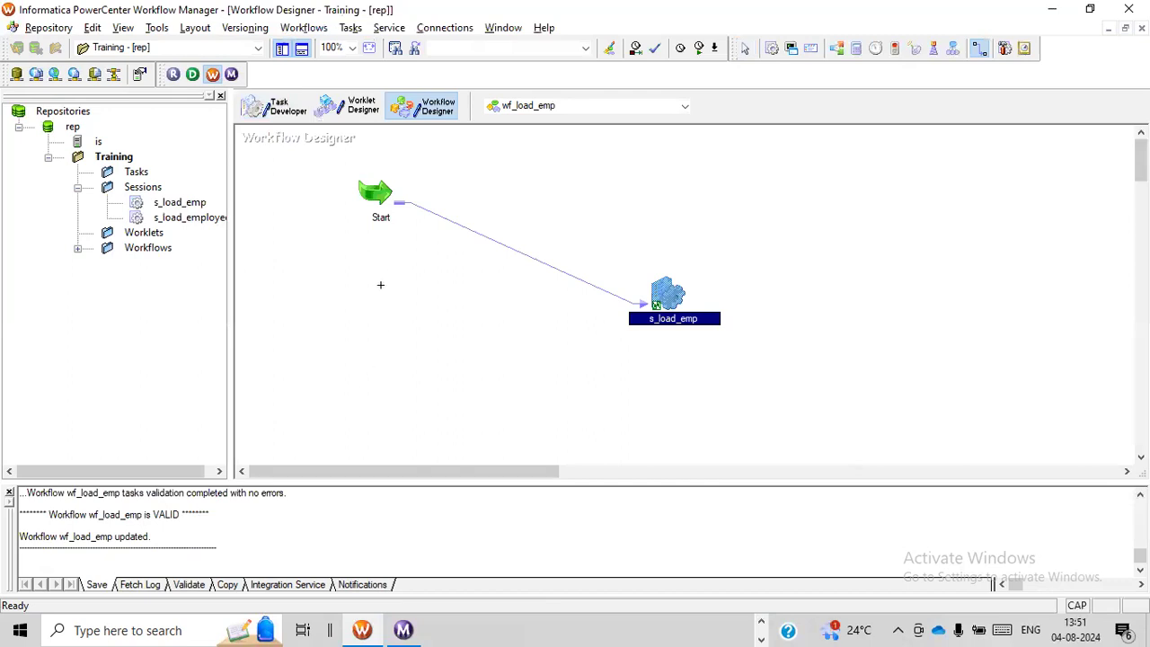
pyautogui.press('Escape')
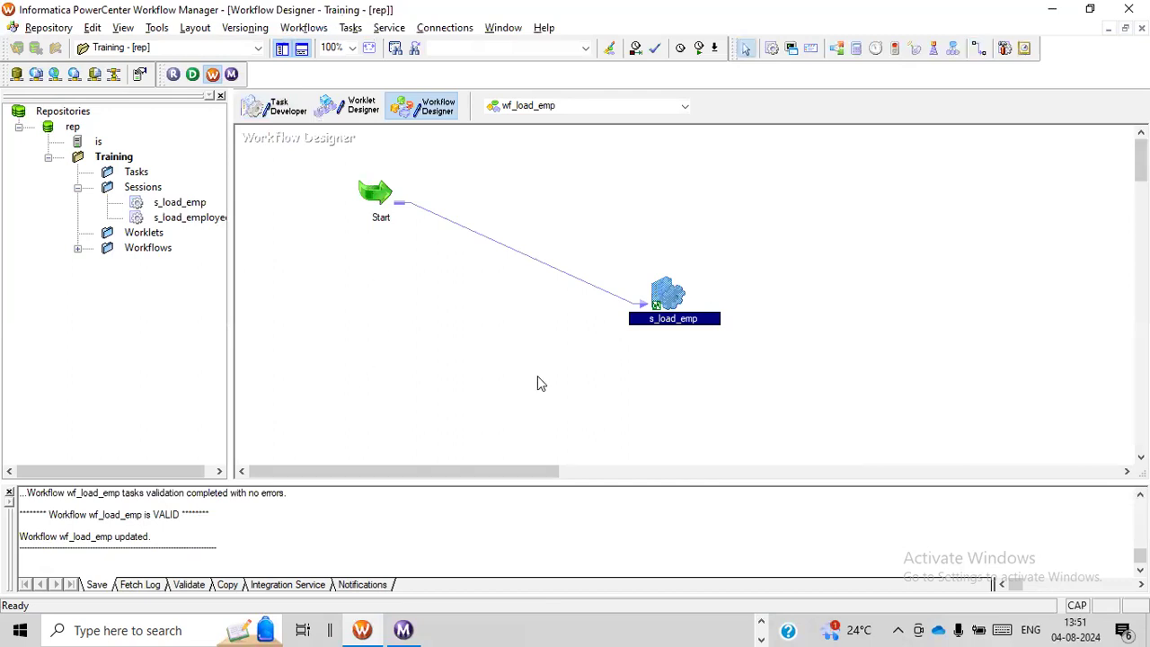
# Step: Start the wf_load_emp workflow and check its start entry in the Integration Service output
pyautogui.rightClick(390, 315)
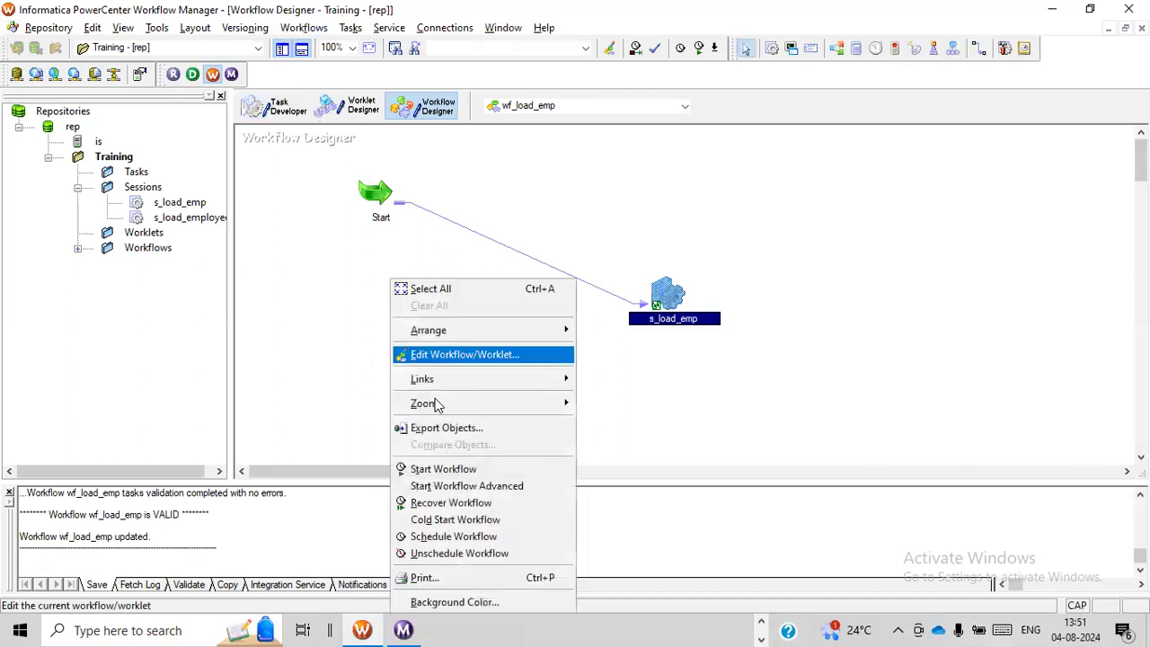
pyautogui.click(456, 470)
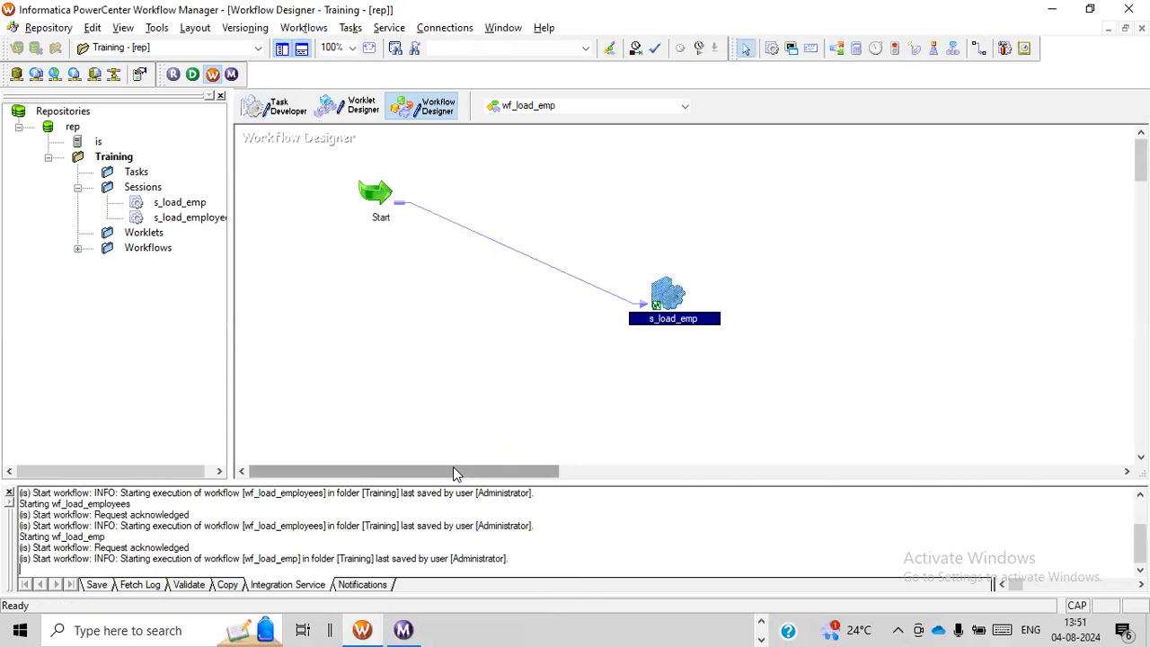
pyautogui.moveTo(123, 564); pyautogui.dragTo(231, 558)
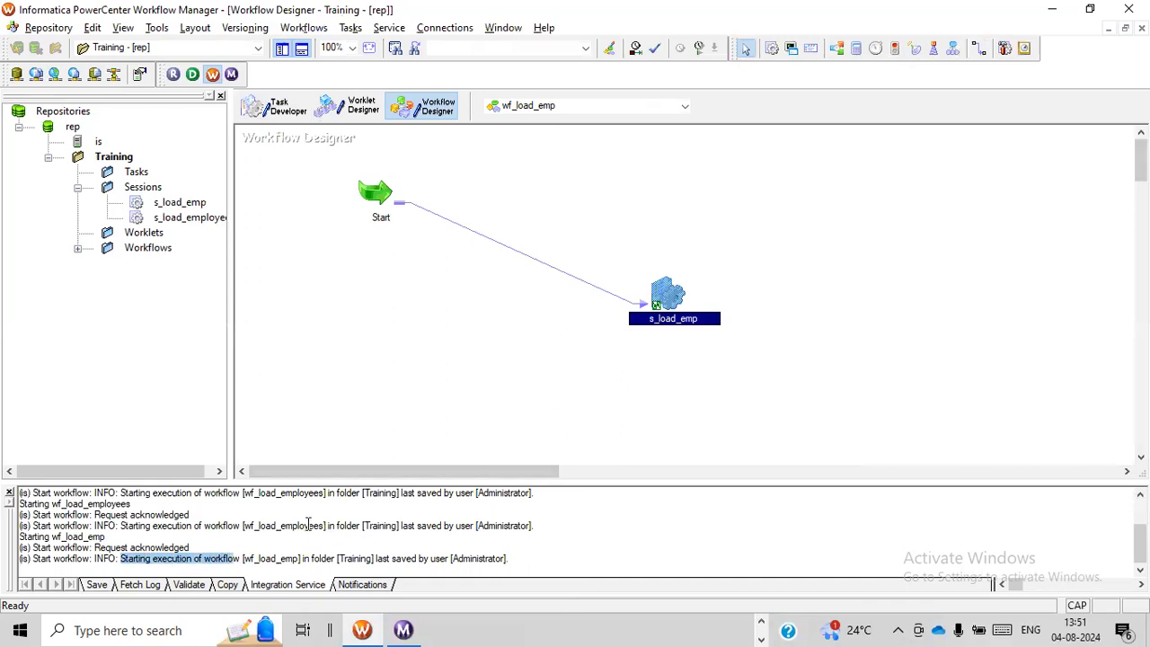
# Step: Switch to Workflow Monitor, enlarge the workflow run list and get the run properties of the s_load_emp session
pyautogui.click(234, 78)
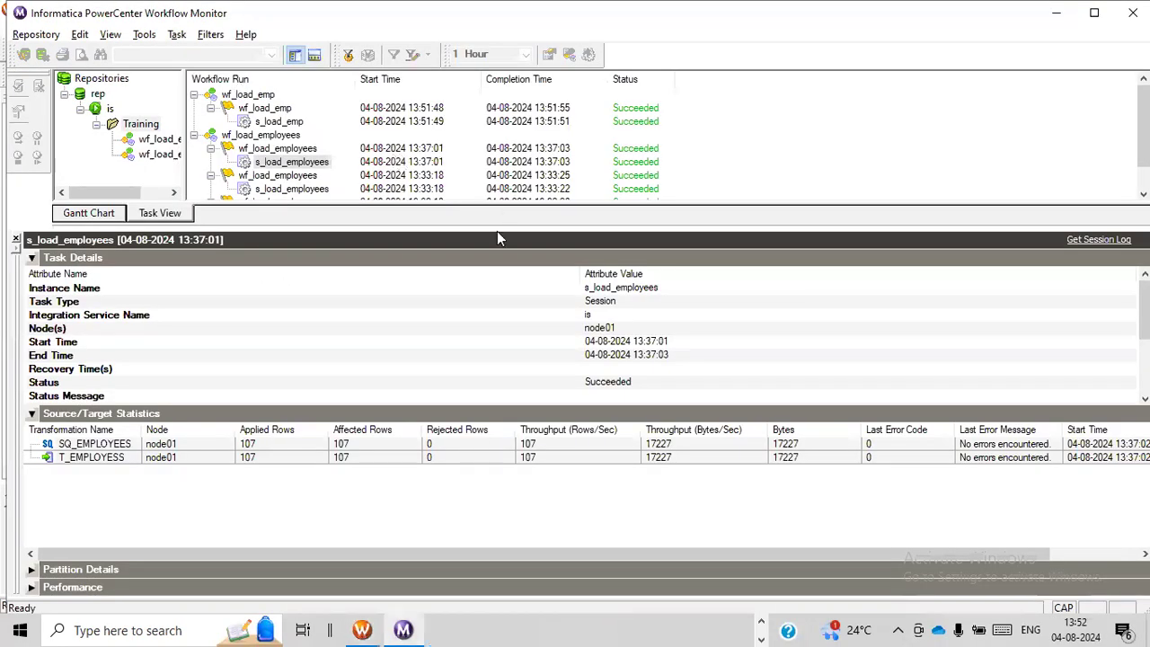
pyautogui.moveTo(498, 232); pyautogui.dragTo(509, 354)
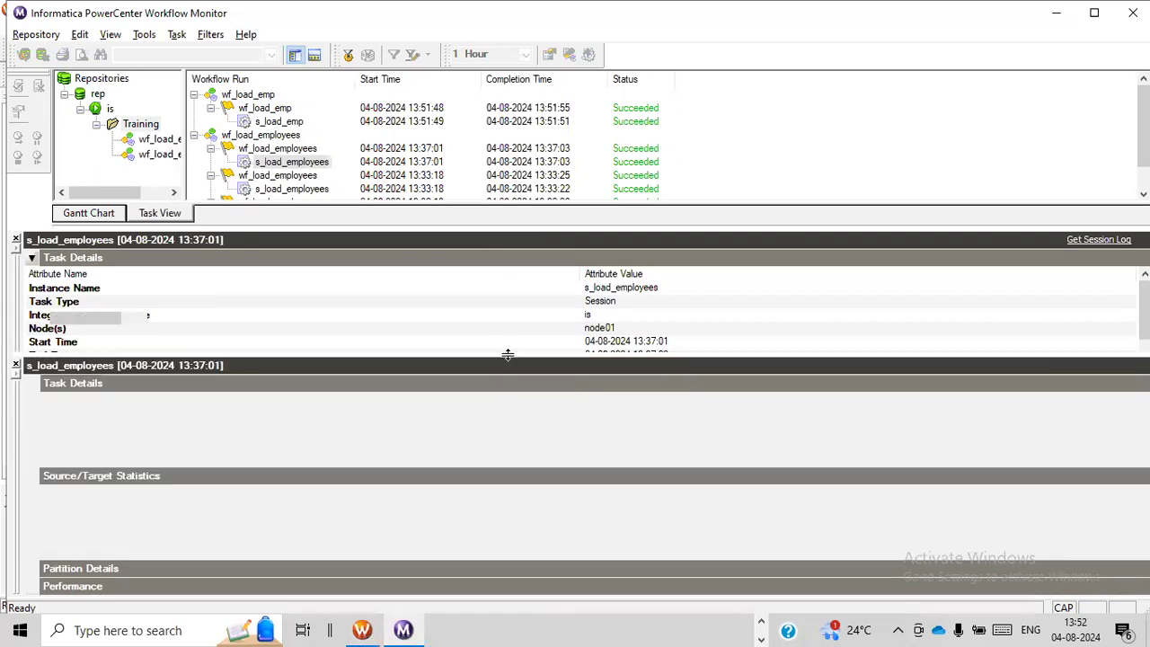
pyautogui.click(260, 123)
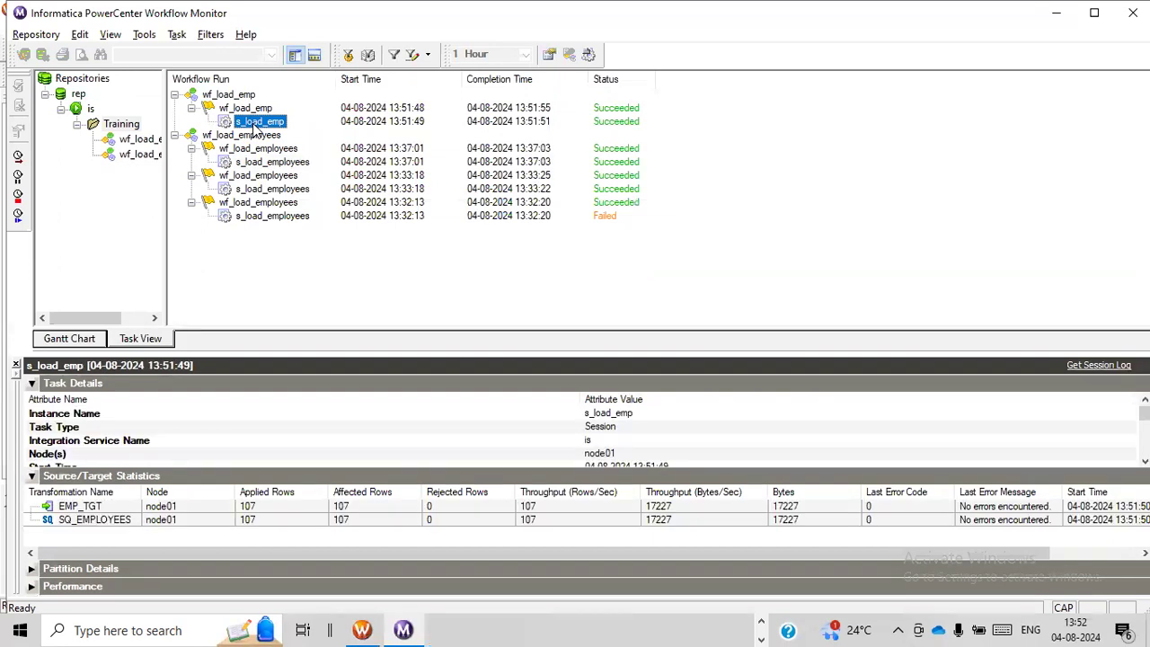
pyautogui.rightClick(254, 131)
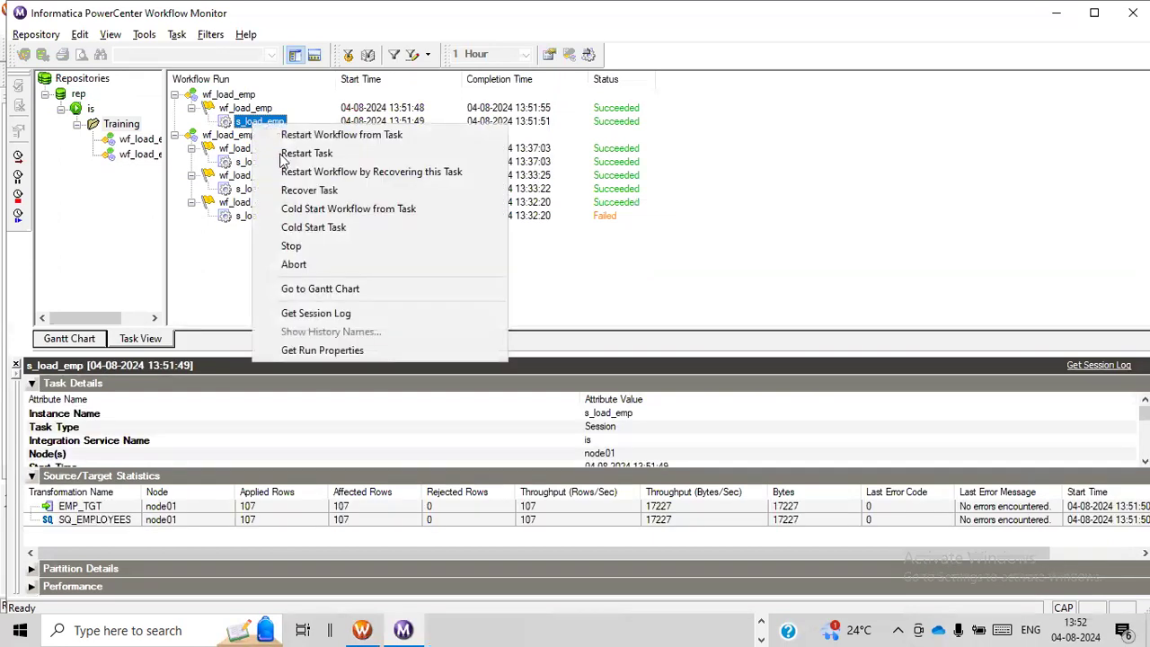
pyautogui.click(314, 351)
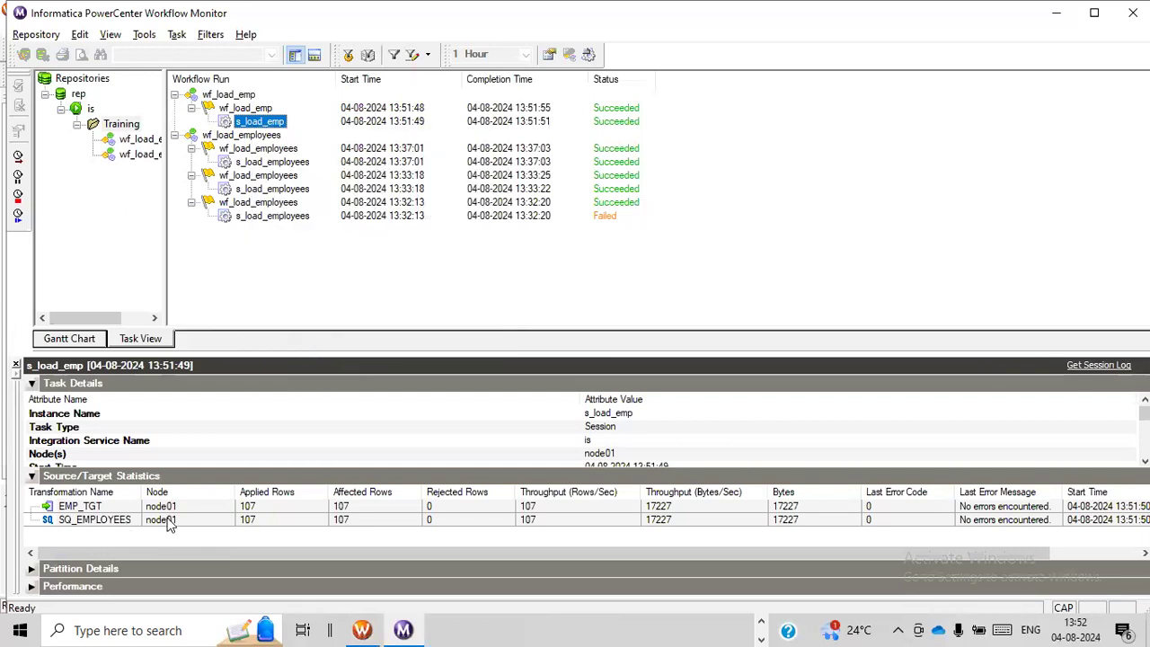
# Step: Examine the source and target statistics of SQ_EMPLOYEES and EMP_TGT for the s_load_emp run
pyautogui.click(166, 526)
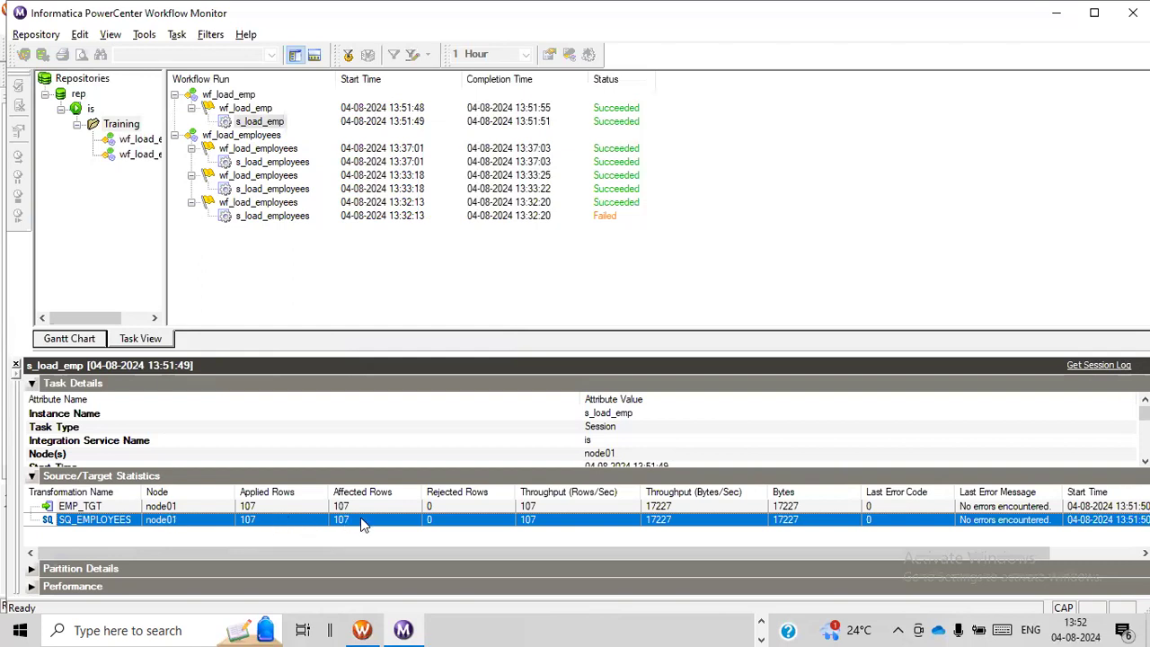
pyautogui.click(547, 507)
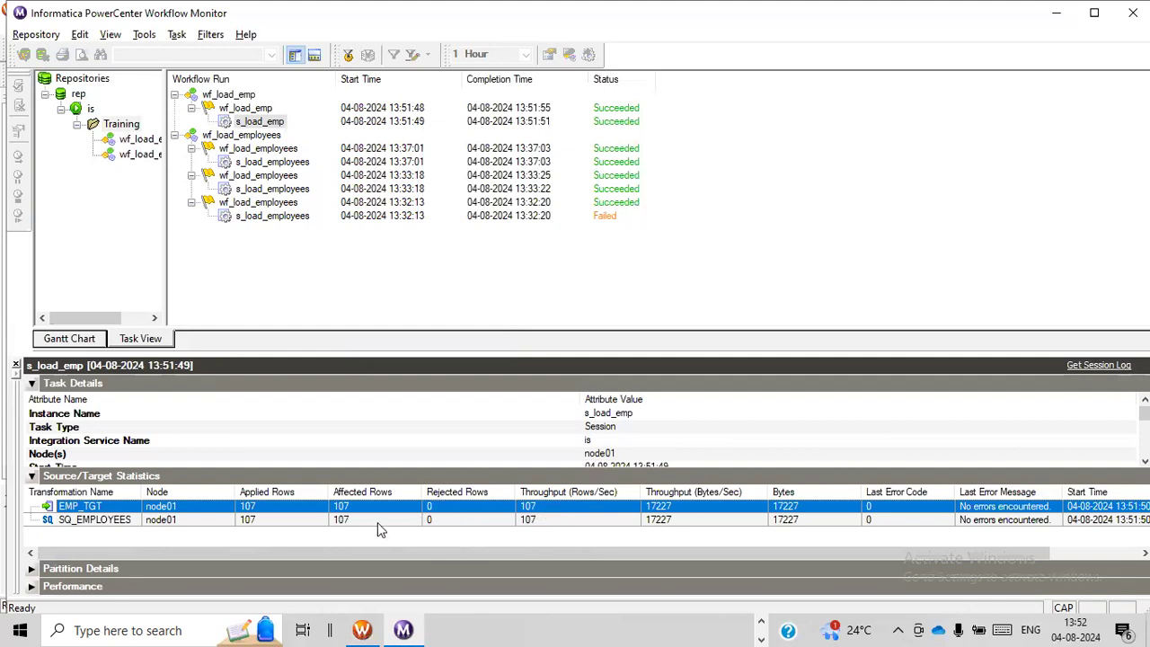
pyautogui.click(271, 522)
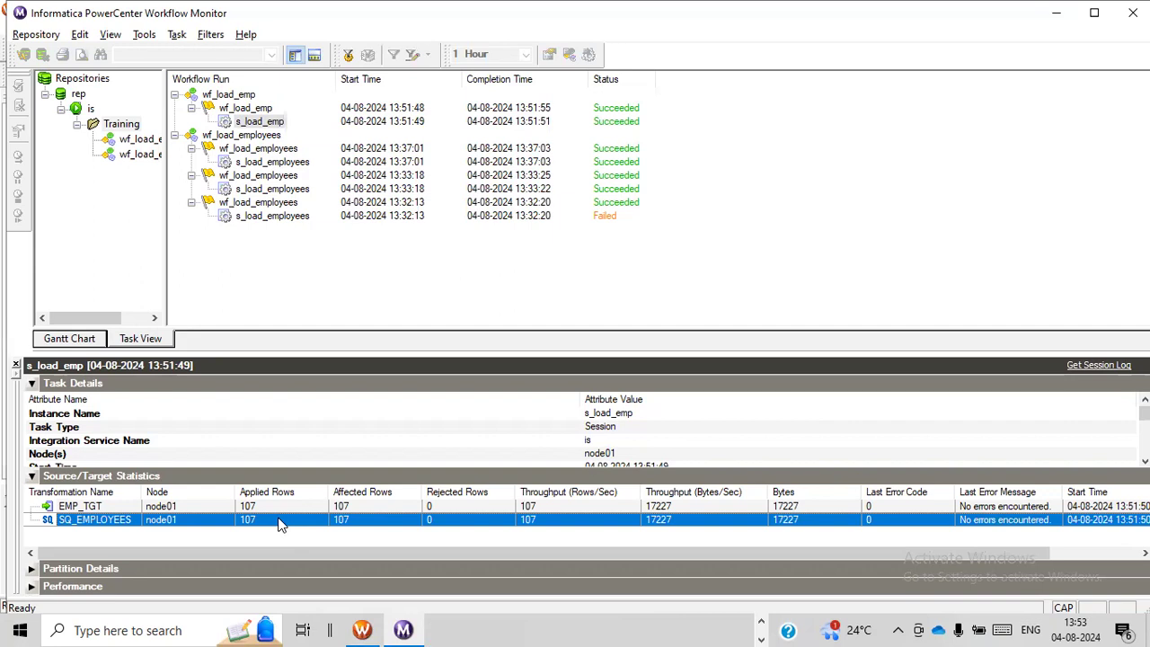
pyautogui.click(111, 509)
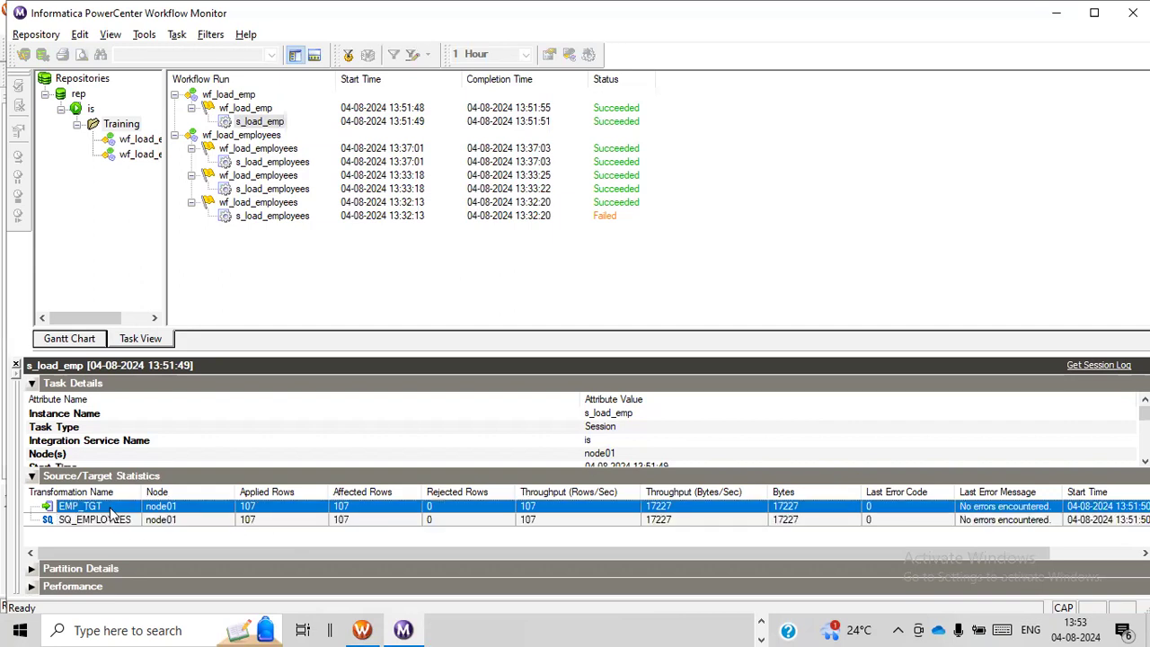
# Step: Switch to SQL Developer, run SELECT * FROM EMP_TGT in the CORE worksheet and look through the returned rows
pyautogui.hotkey('alt', 'Tab')
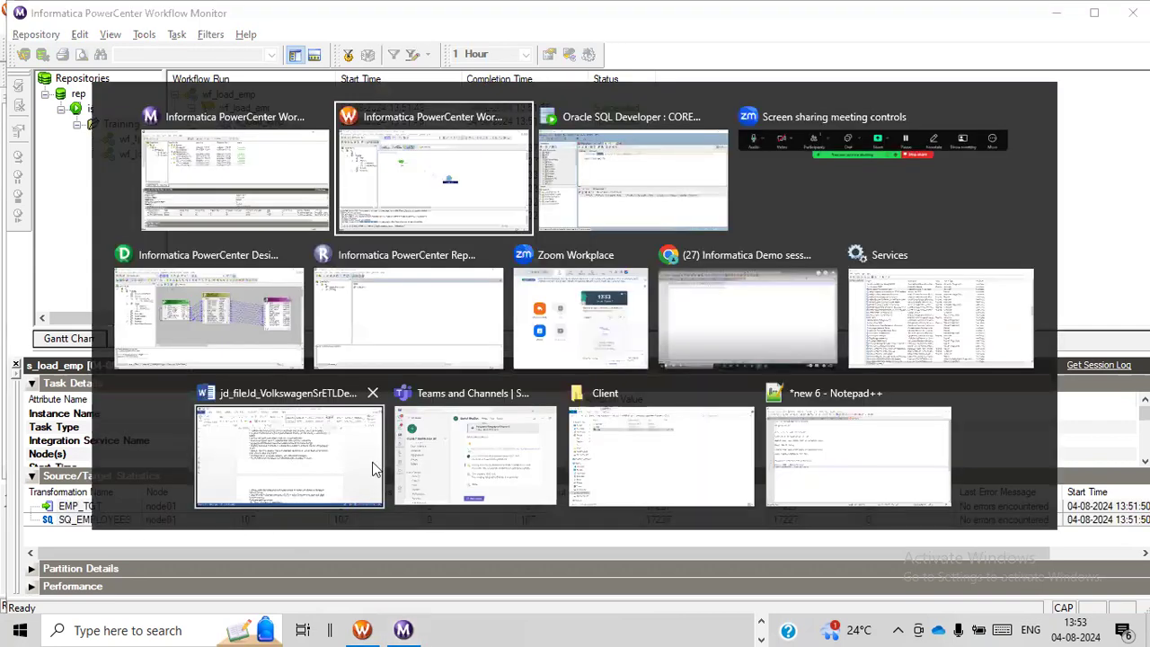
pyautogui.click(591, 161)
pyautogui.click(420, 176)
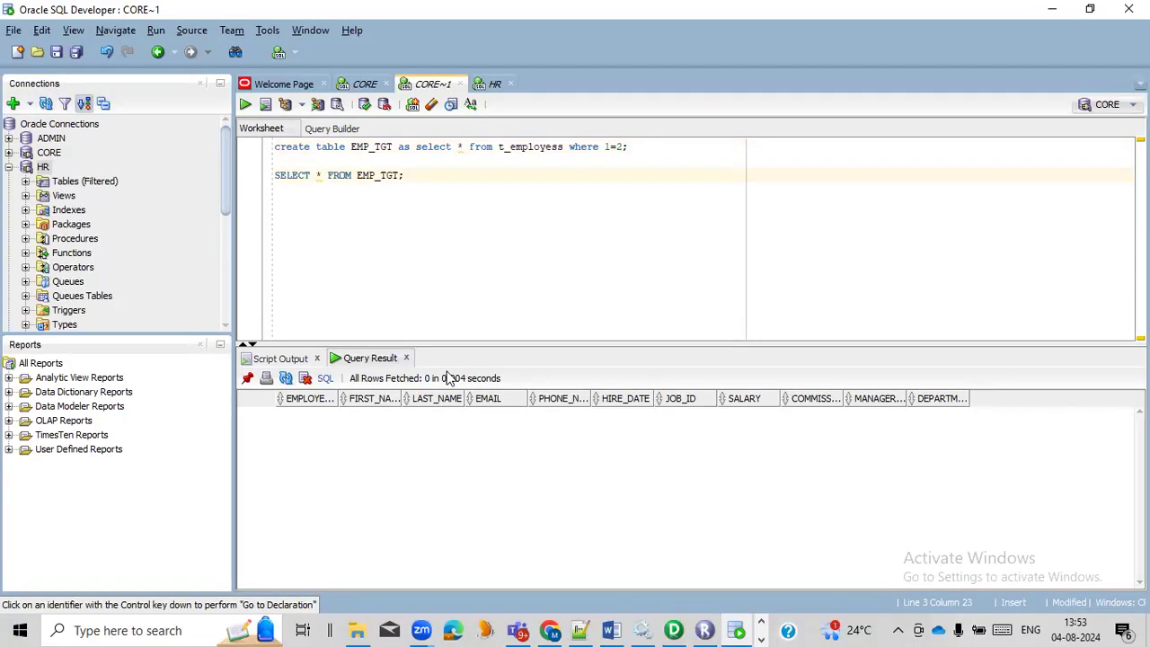
pyautogui.keyDown('shift'); pyautogui.click(272, 177); pyautogui.keyUp('shift')
pyautogui.click(245, 105)
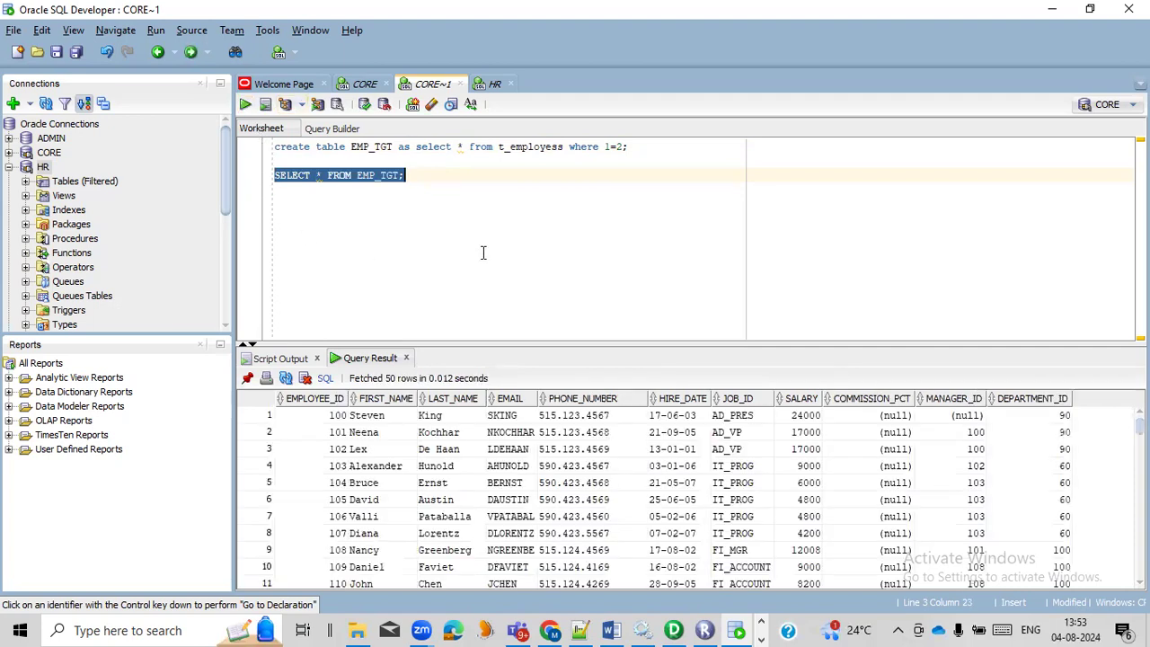
pyautogui.scroll(-14, 392, 509)
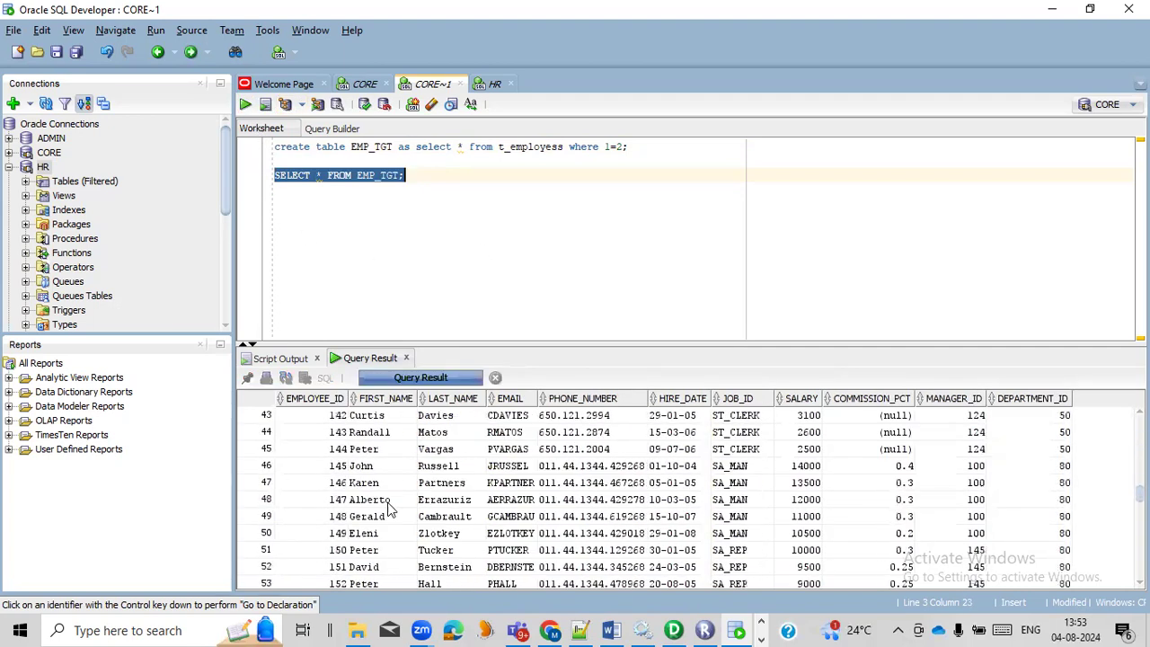
pyautogui.scroll(-6, 392, 508)
pyautogui.scroll(14, 400, 500)
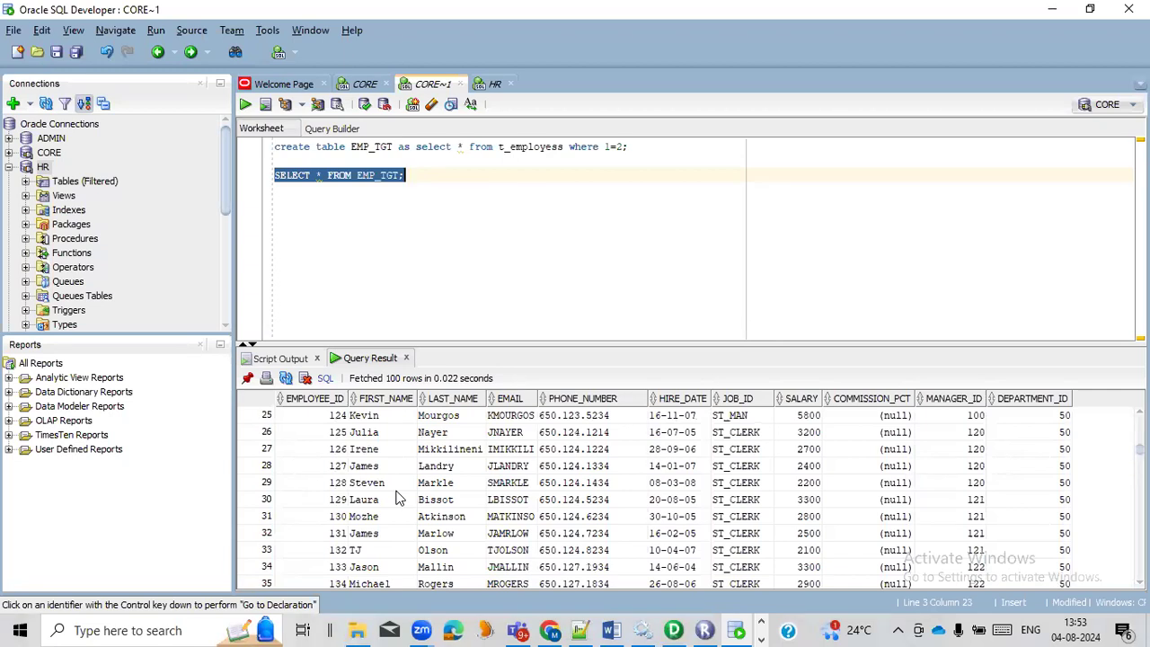
# Step: Switch to PowerCenter Designer and review the m_load_emp mapping between the source qualifier and EMP_TGT
pyautogui.click(673, 630)
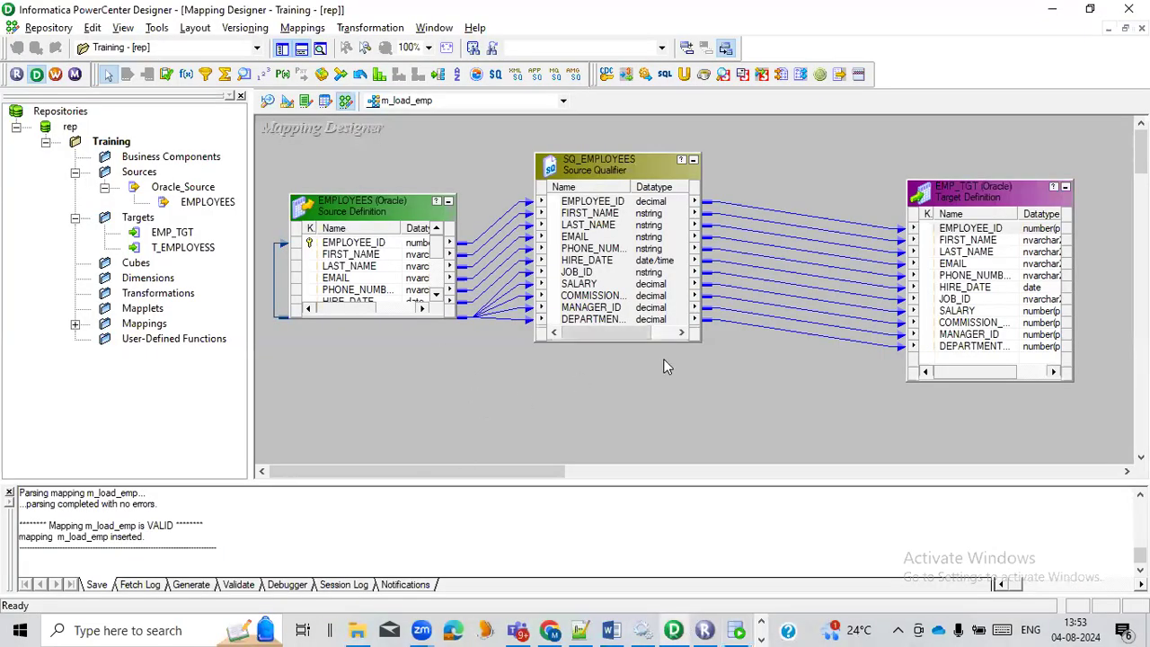
pyautogui.moveTo(769, 185); pyautogui.dragTo(797, 354)
pyautogui.click(545, 407)
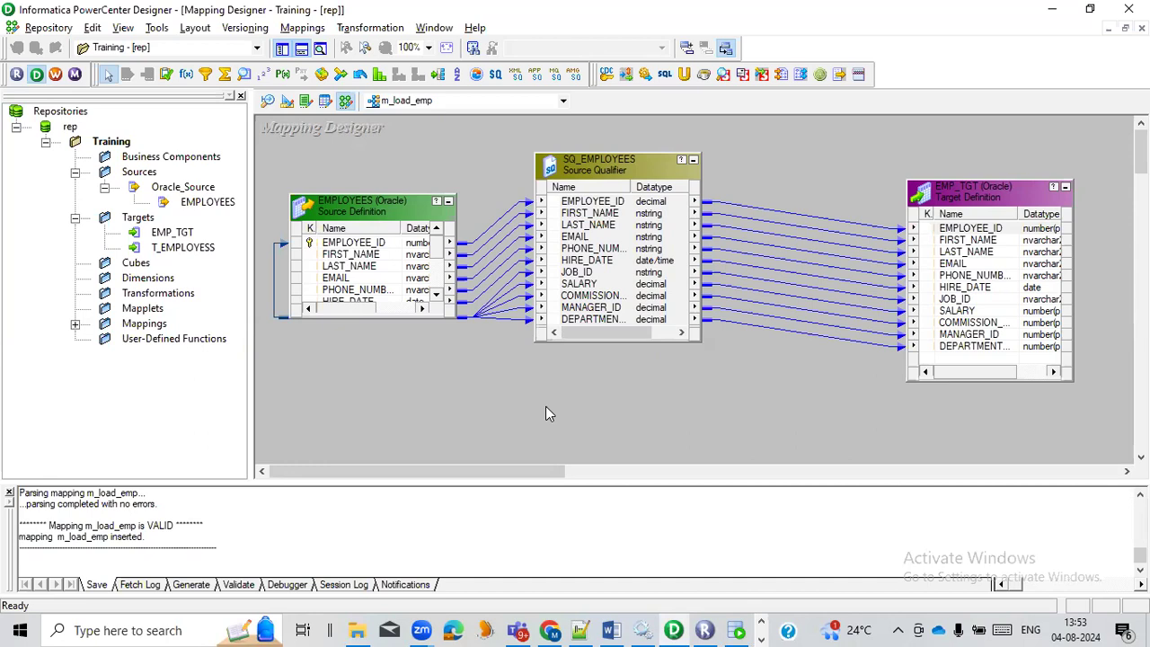
pyautogui.click(735, 79)
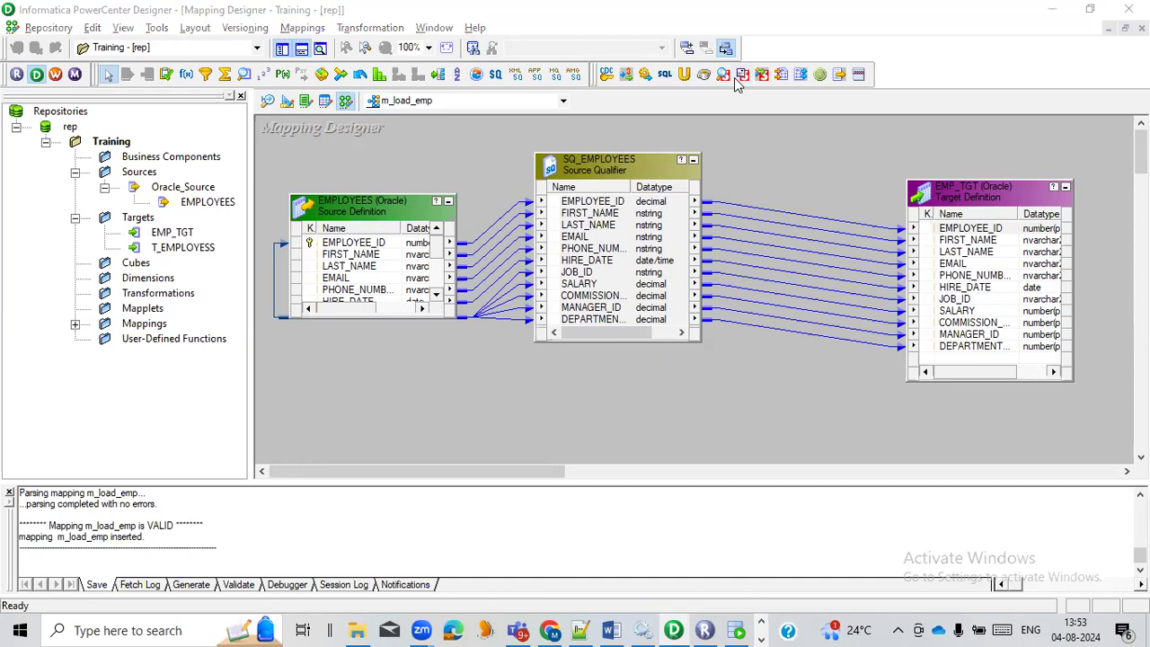